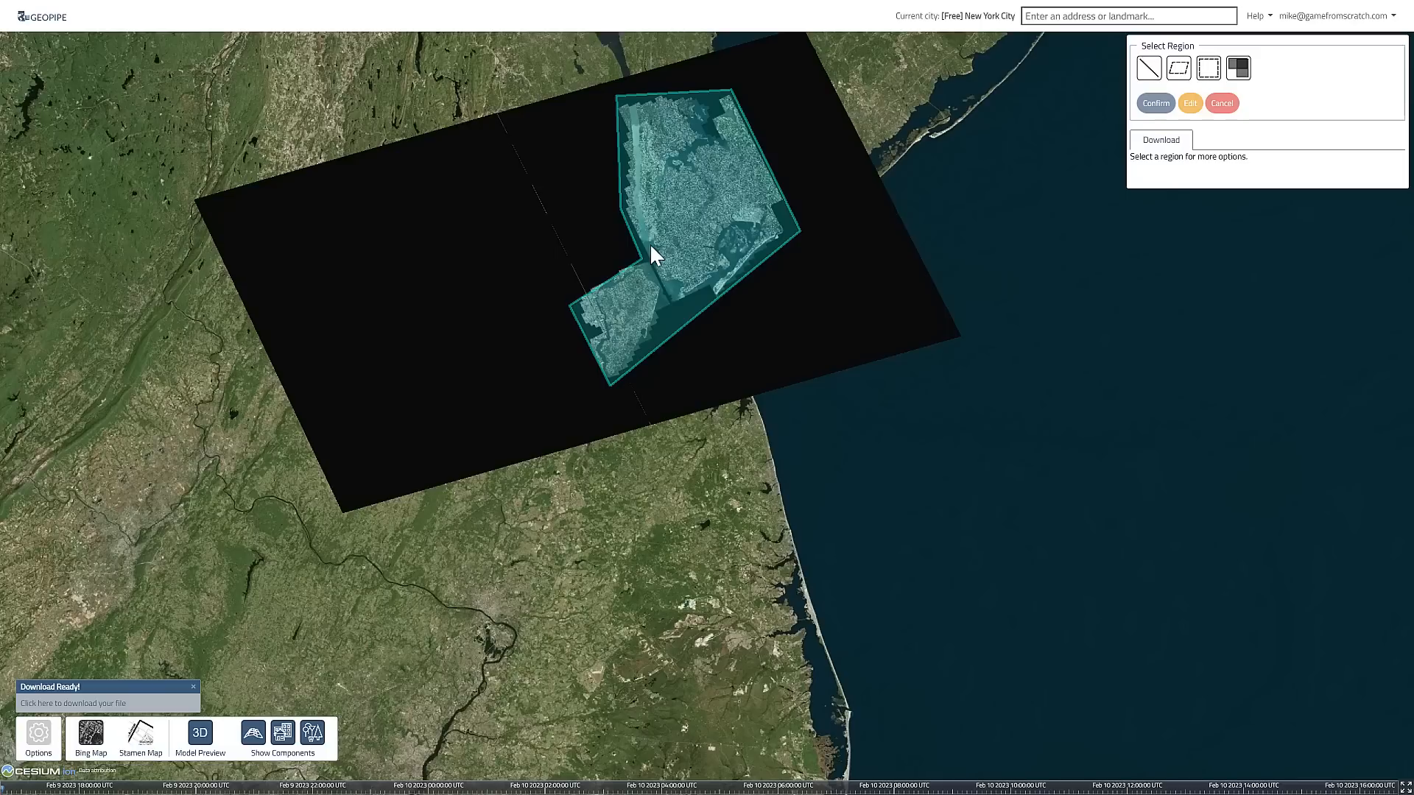
- Examine the New York City coverage area, from the regional overview down to the Brooklyn waterfront and the harbour island
{"action": "scroll", "coordinate": [647, 246], "scroll_direction": "up", "scroll_amount": 6}
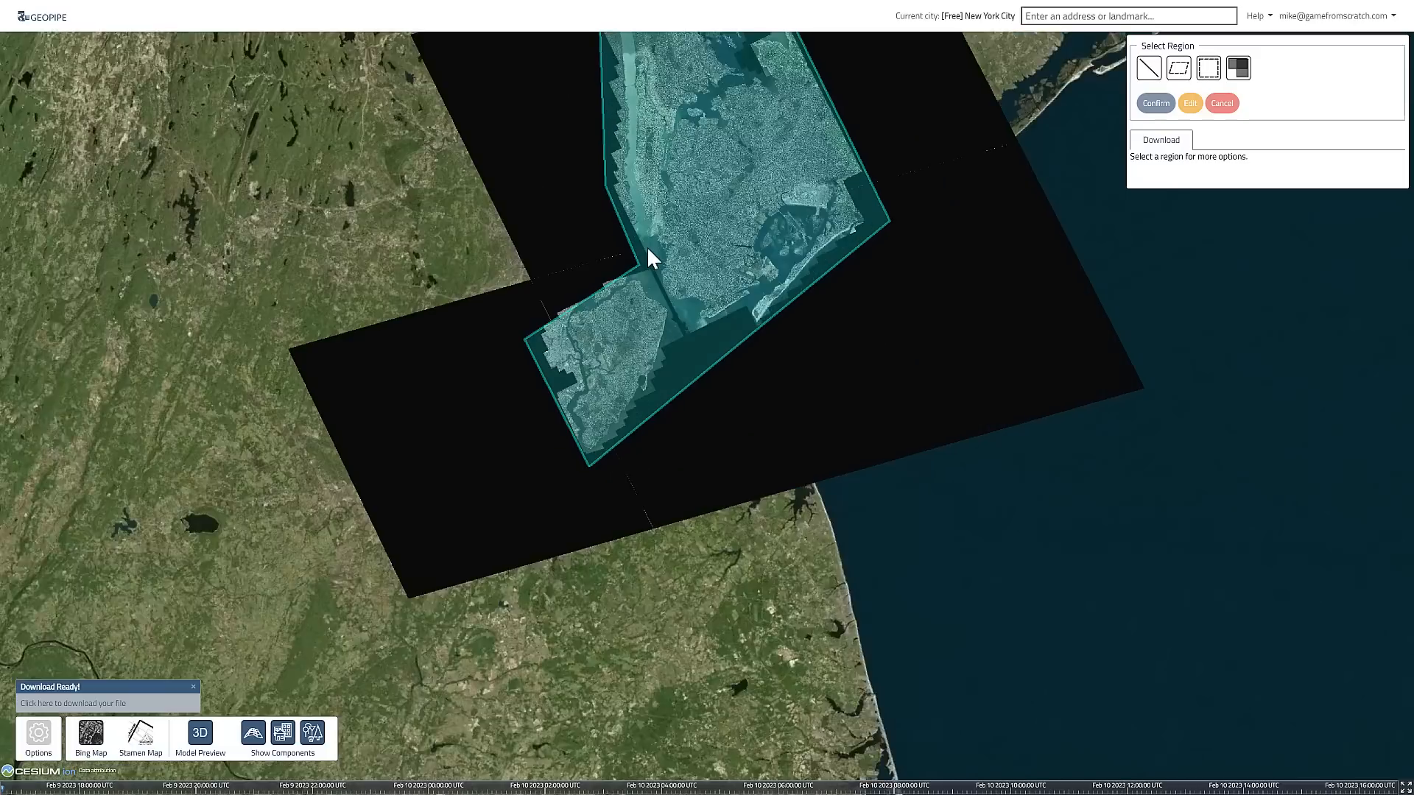
{"action": "scroll", "coordinate": [672, 247], "scroll_direction": "up", "scroll_amount": 5}
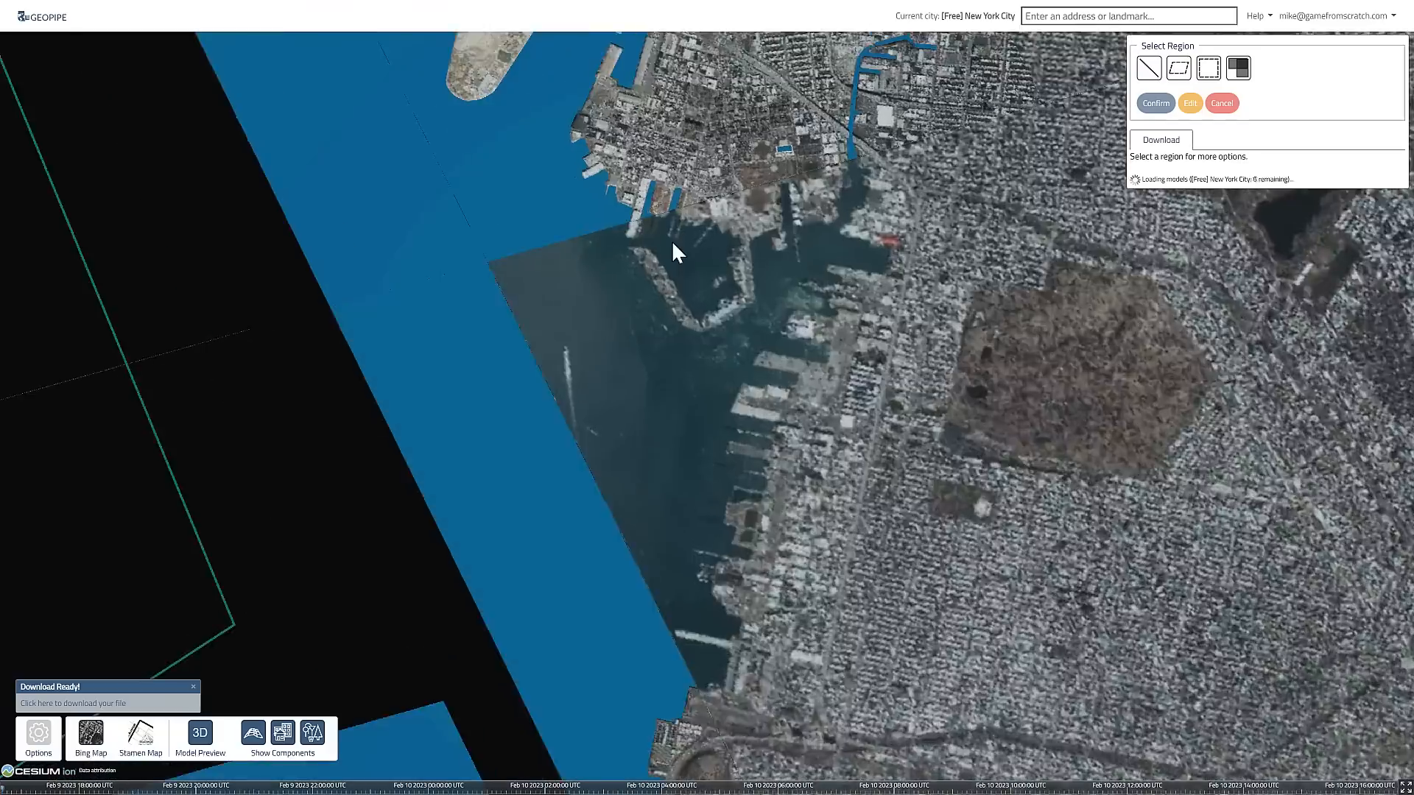
{"action": "left_click_drag", "start_coordinate": [779, 210], "coordinate": [751, 276]}
{"action": "scroll", "coordinate": [752, 277], "scroll_direction": "down", "scroll_amount": 5}
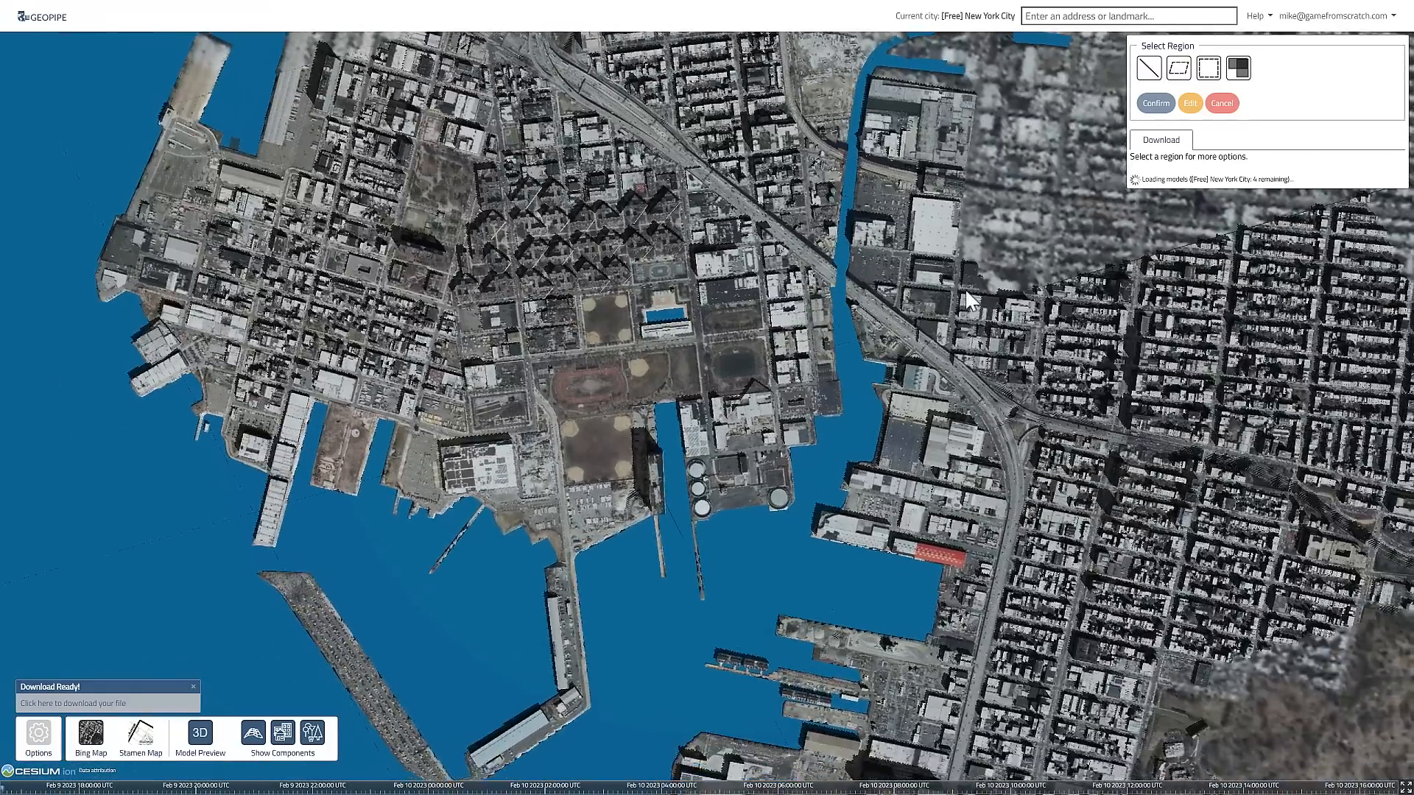
{"action": "left_click_drag", "start_coordinate": [965, 289], "coordinate": [1056, 414]}
{"action": "left_click_drag", "start_coordinate": [520, 189], "coordinate": [1006, 339]}
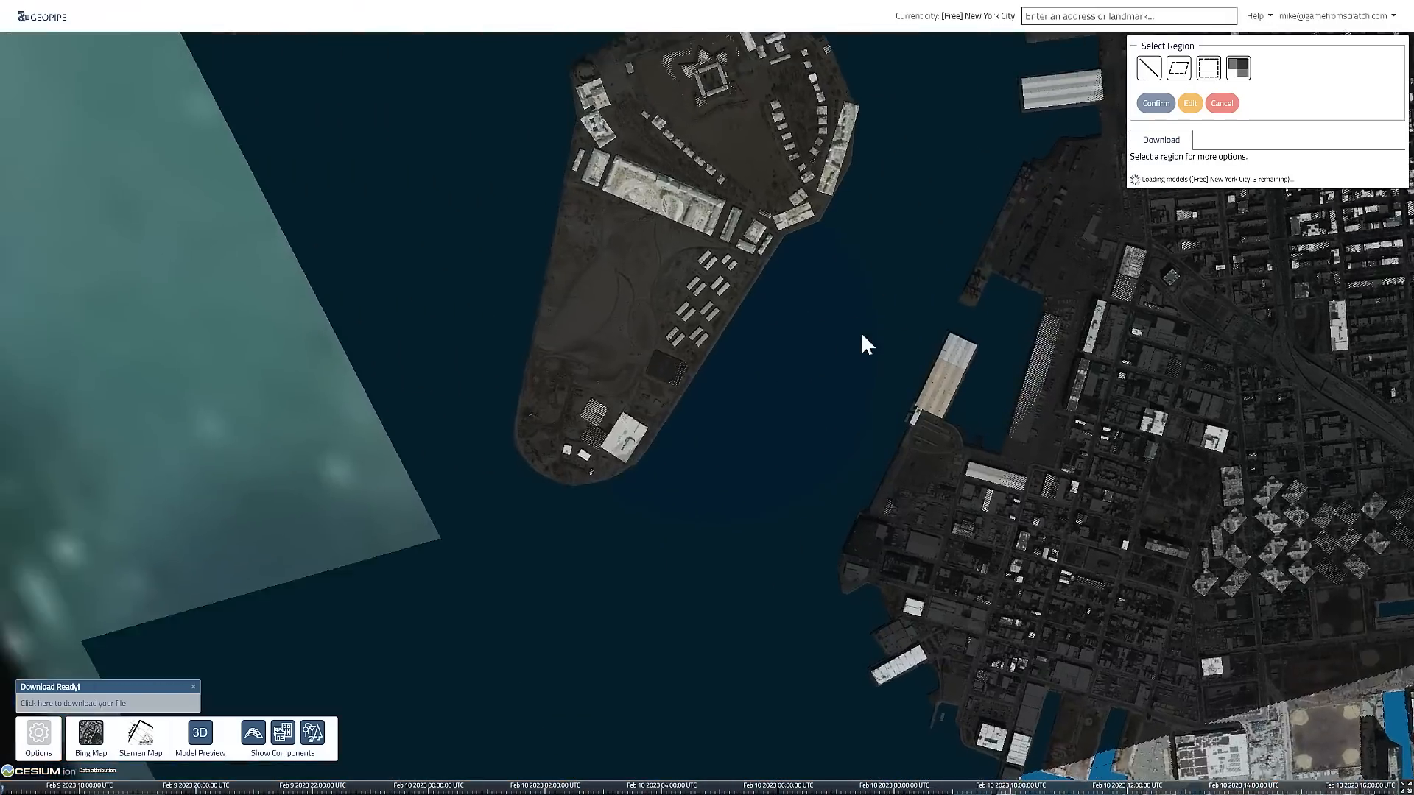
{"action": "left_click_drag", "start_coordinate": [862, 338], "coordinate": [776, 388]}
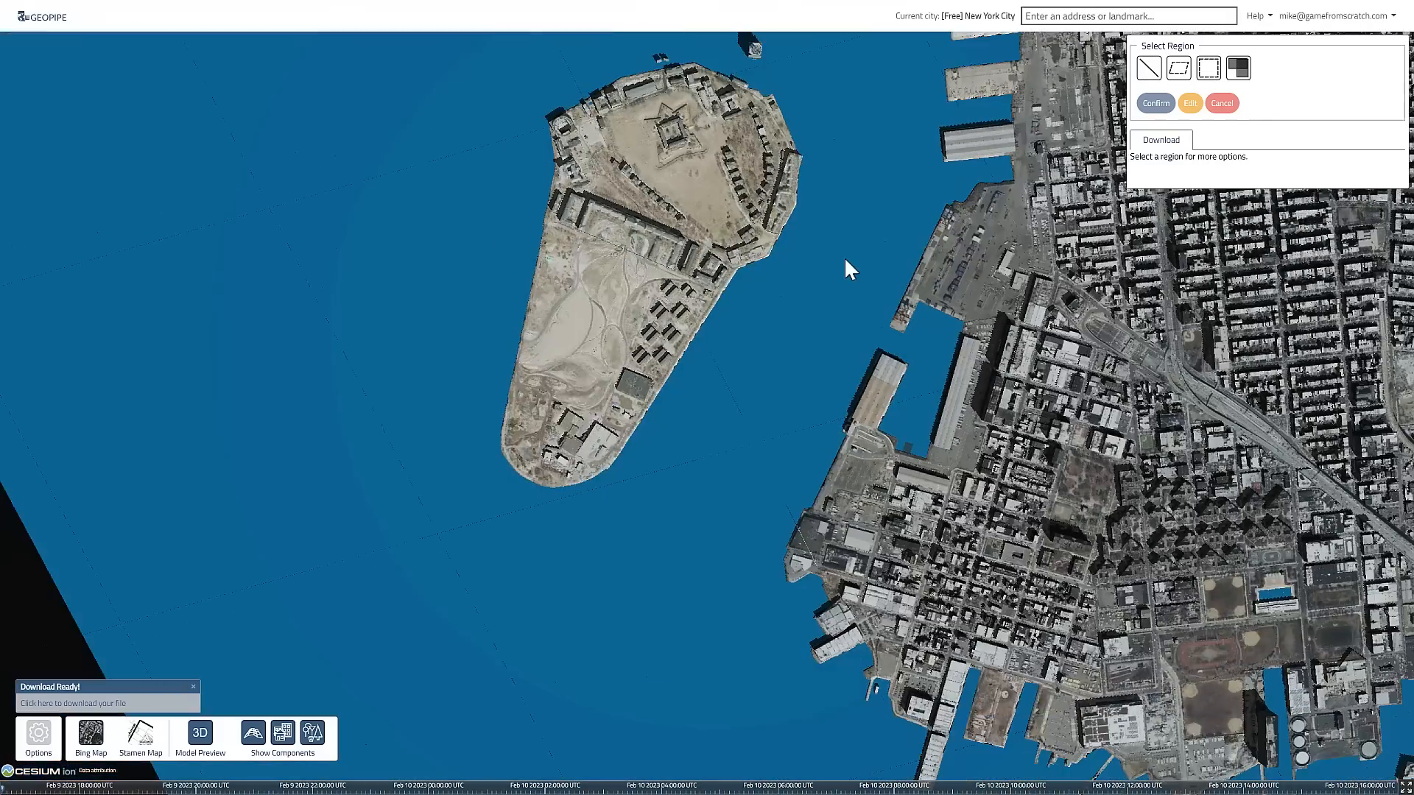
{"action": "scroll", "coordinate": [844, 257], "scroll_direction": "down", "scroll_amount": 4}
{"action": "left_click_drag", "start_coordinate": [845, 199], "coordinate": [806, 417]}
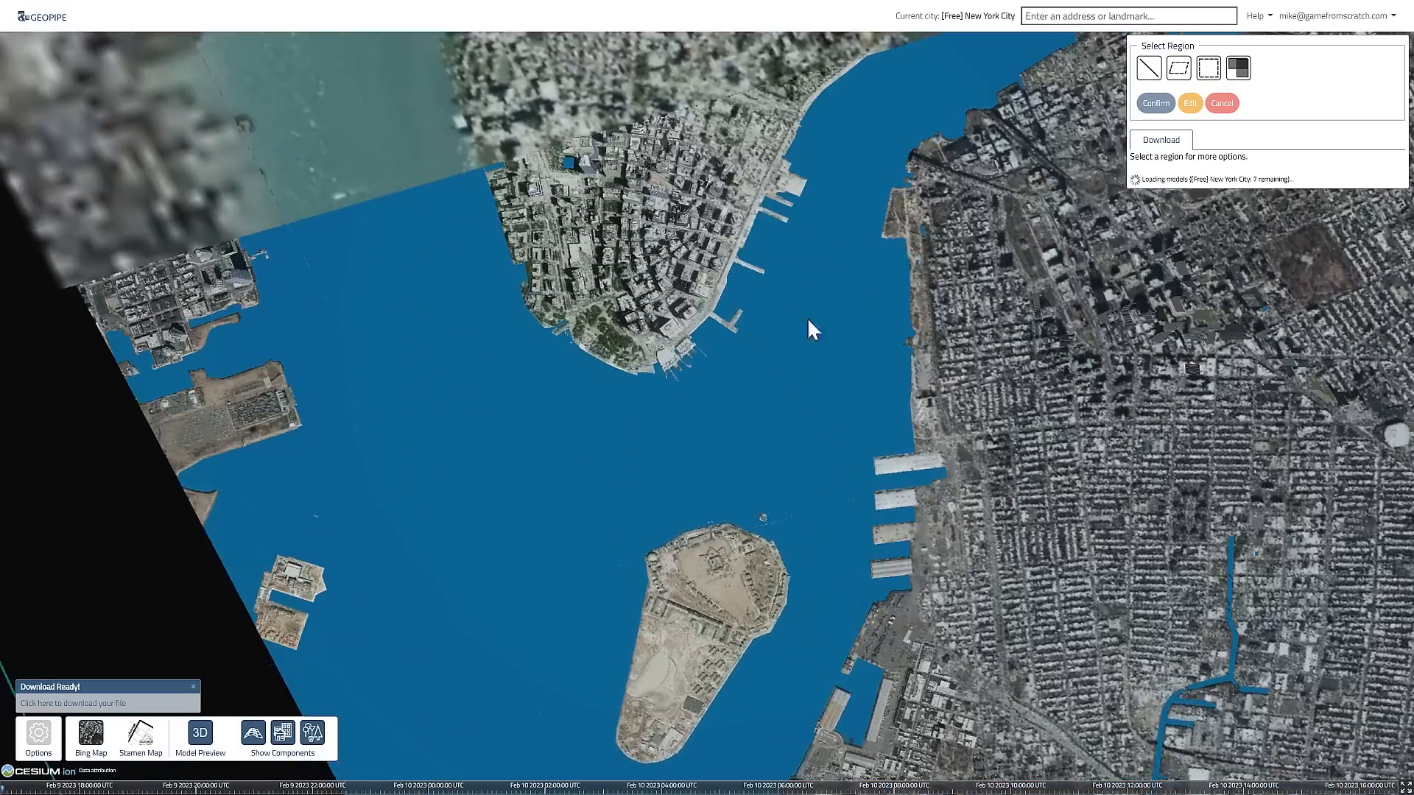
- Examine the 3D buildings of lower Manhattan from above and at an angle
{"action": "left_click_drag", "start_coordinate": [802, 290], "coordinate": [887, 477]}
{"action": "scroll", "coordinate": [903, 414], "scroll_direction": "up", "scroll_amount": 5}
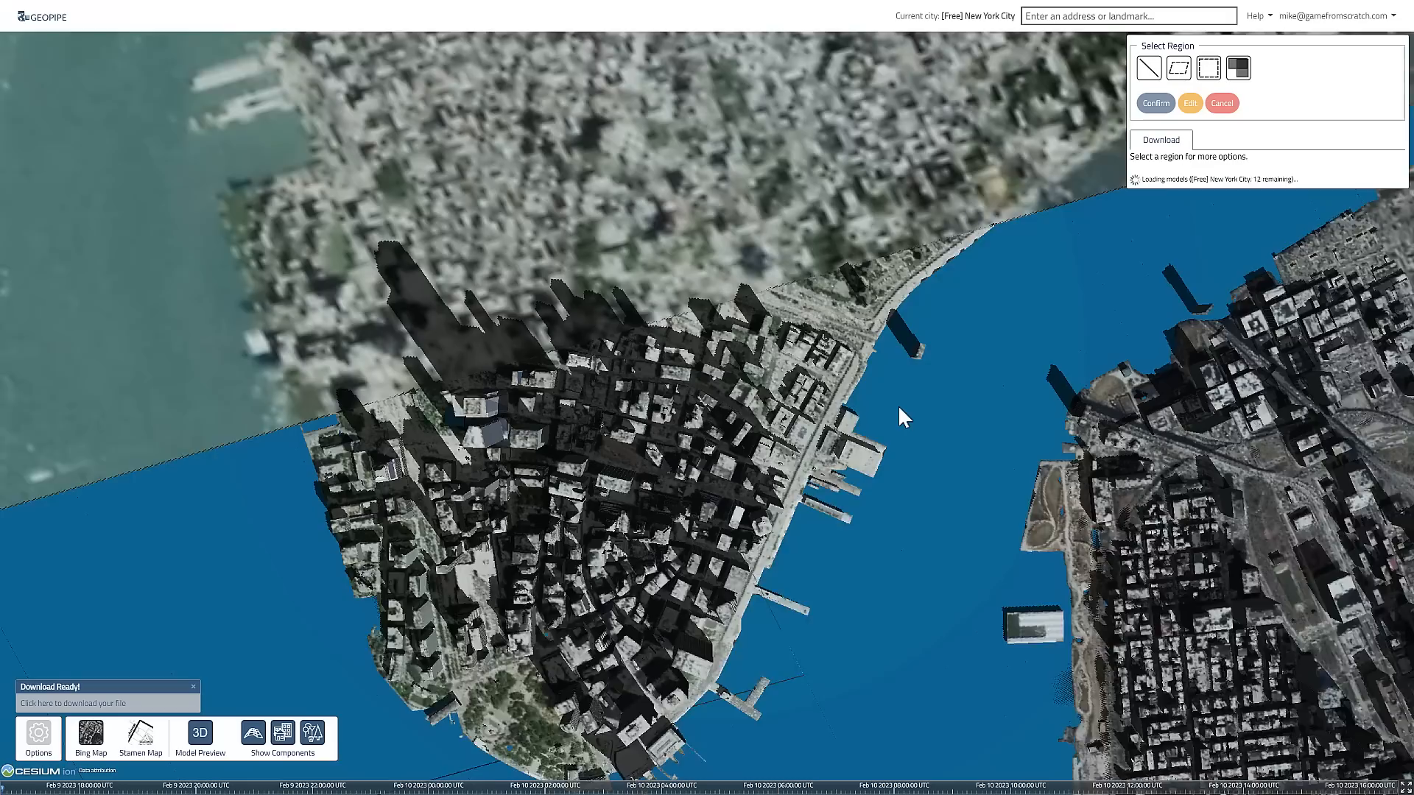
{"action": "scroll", "coordinate": [813, 392], "scroll_direction": "up", "scroll_amount": 4}
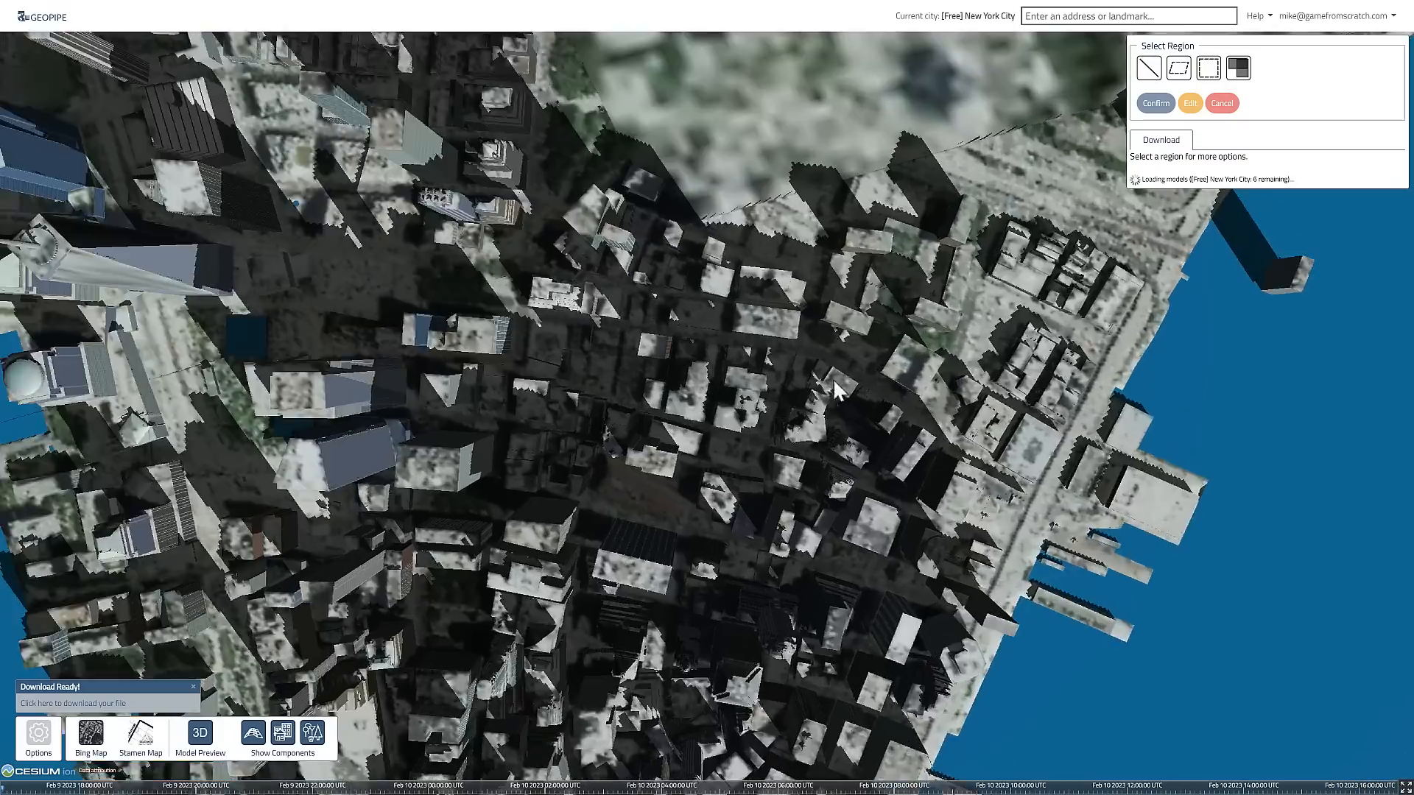
{"action": "left_click_drag", "start_coordinate": [814, 392], "coordinate": [992, 347]}
{"action": "scroll", "coordinate": [794, 344], "scroll_direction": "down", "scroll_amount": 3}
{"action": "scroll", "coordinate": [797, 339], "scroll_direction": "up", "scroll_amount": 2}
{"action": "middle_click_drag", "start_coordinate": [791, 385], "coordinate": [797, 289]}
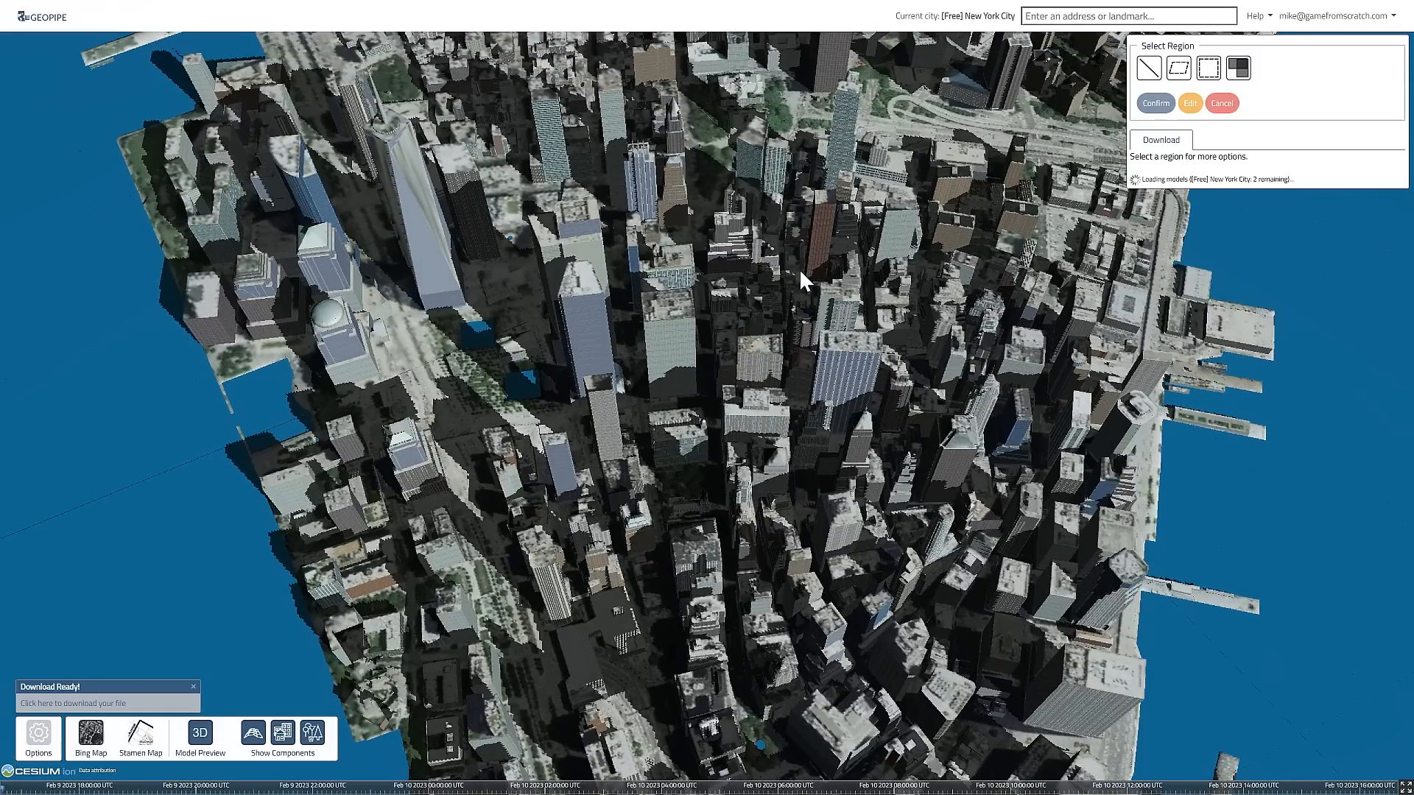
{"action": "middle_click_drag", "start_coordinate": [791, 454], "coordinate": [859, 456]}
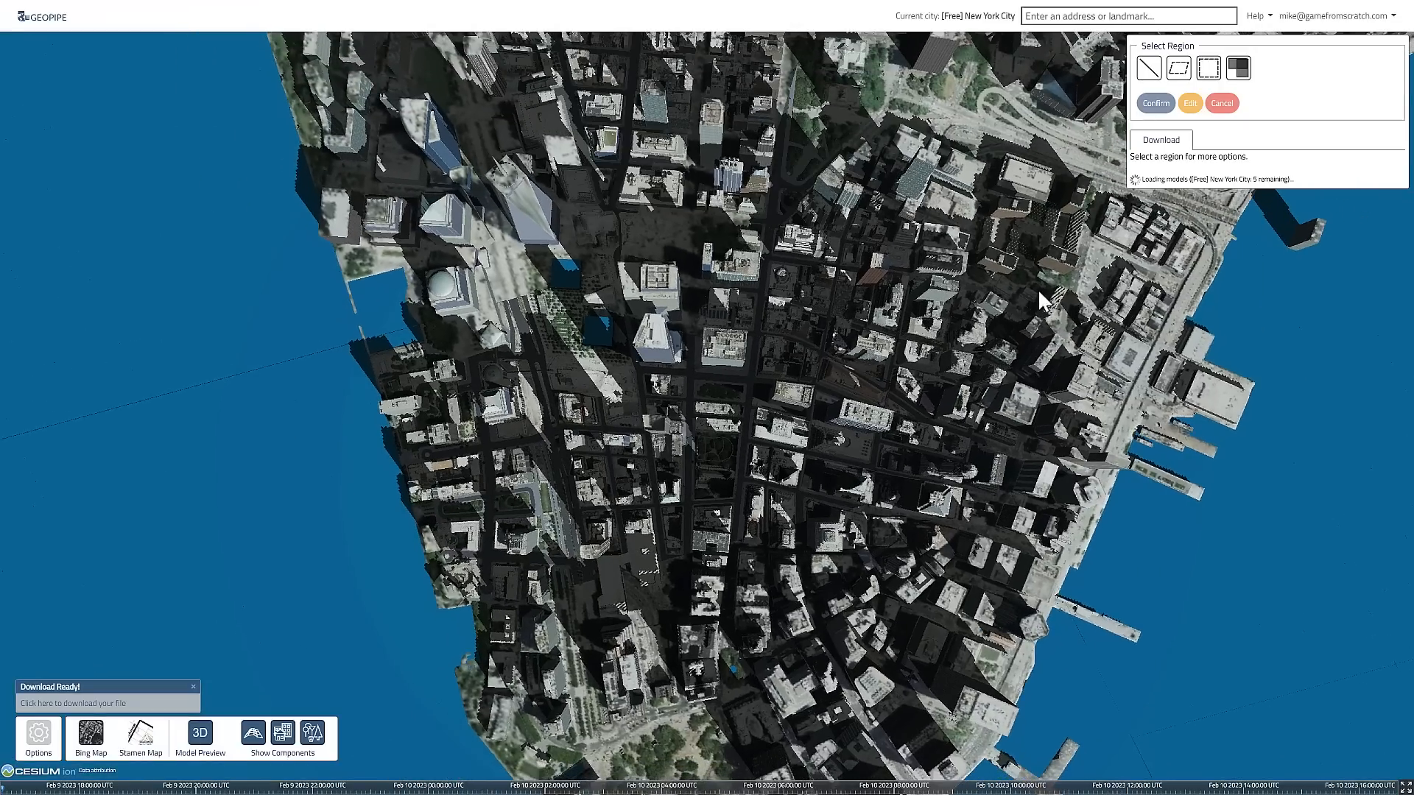
- Select a rectangular region over the northeastern part of lower Manhattan and request its textured, detailed model as a glb file
{"action": "left_click", "coordinate": [1209, 68]}
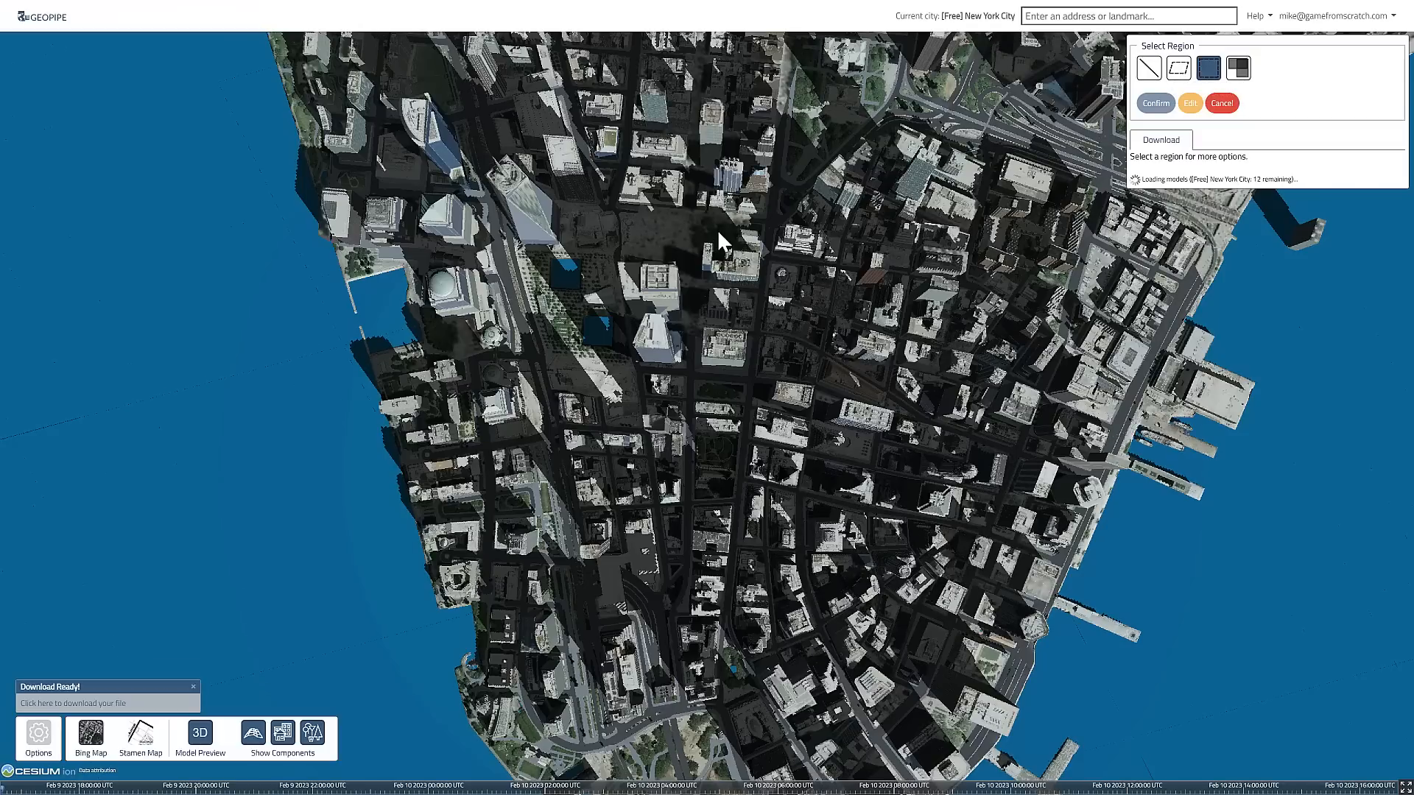
{"action": "left_click", "coordinate": [1014, 249]}
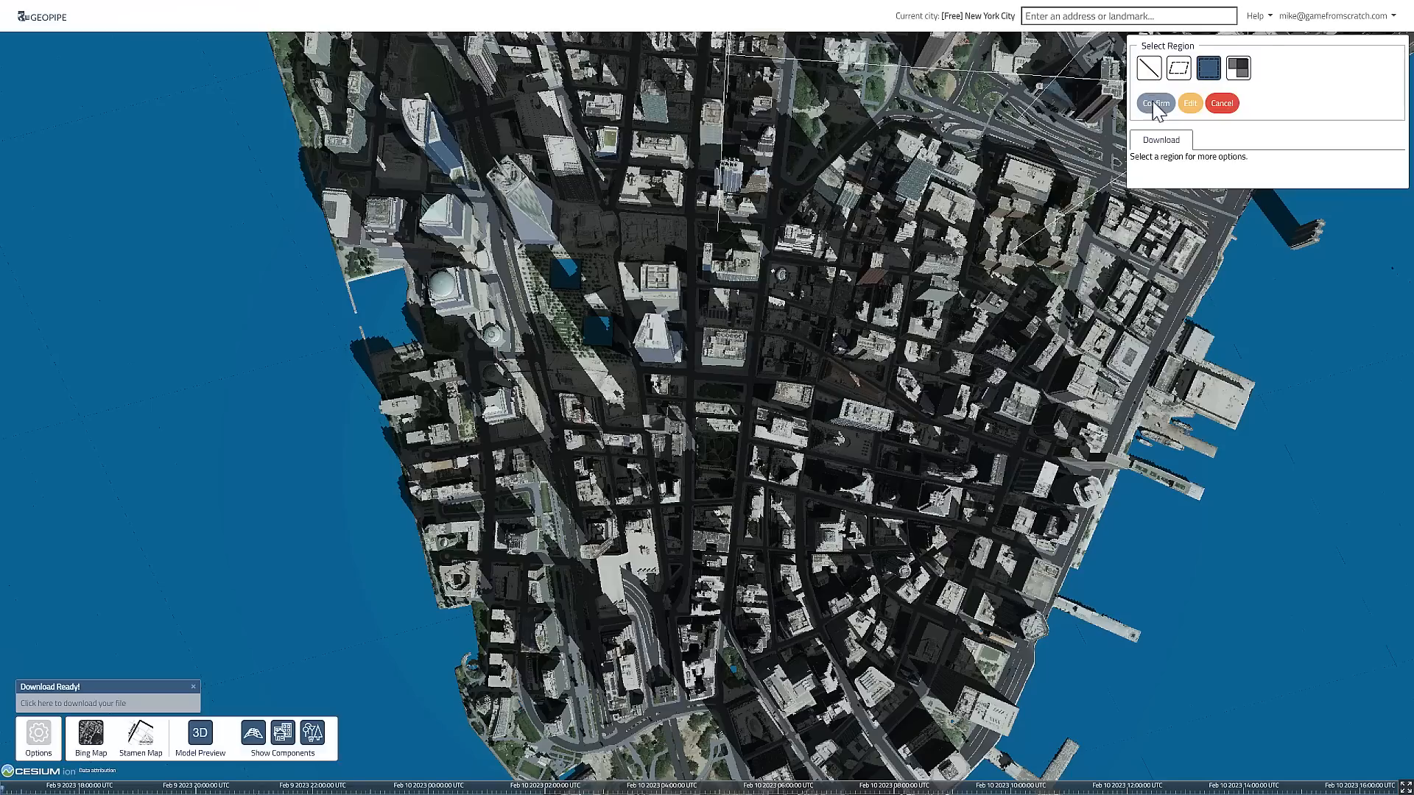
{"action": "left_click", "coordinate": [978, 432]}
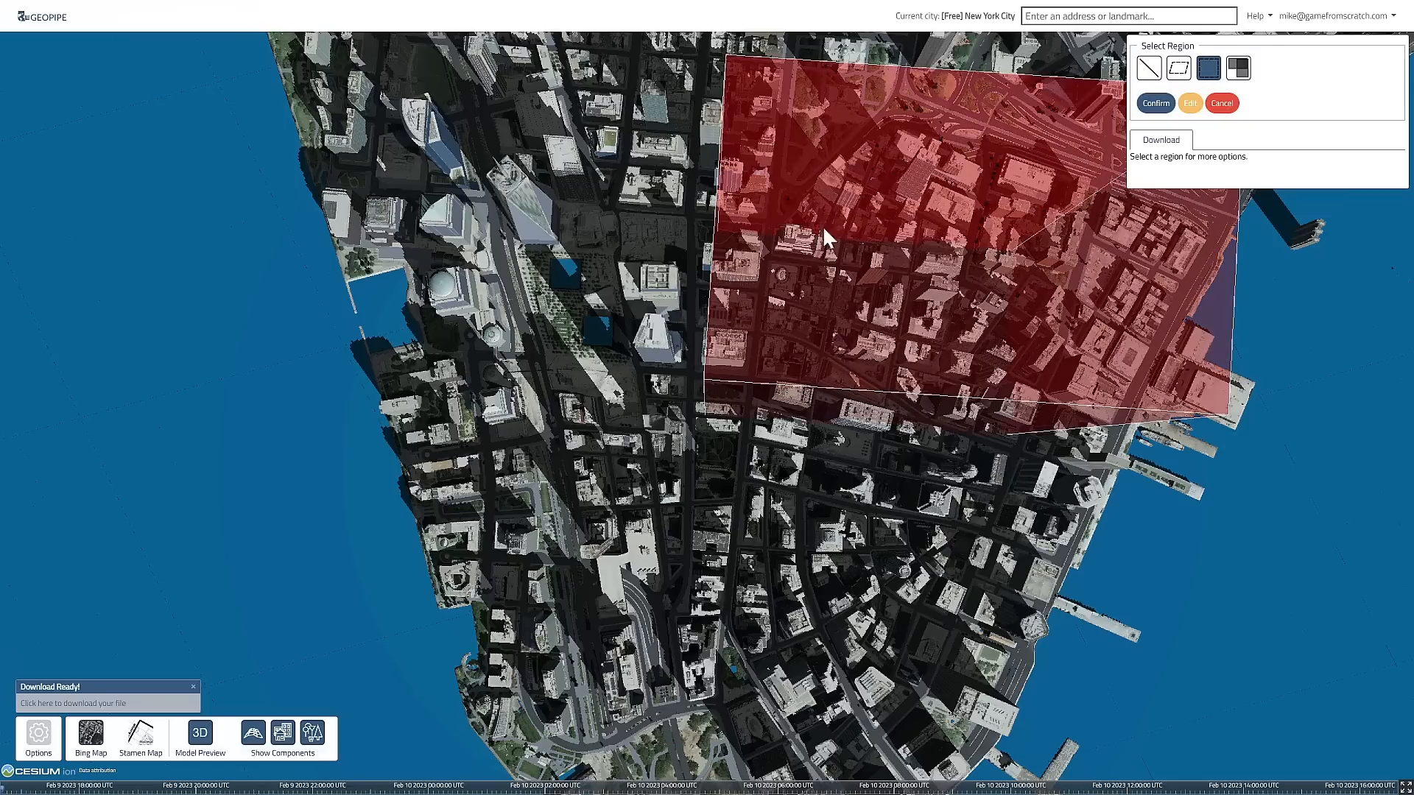
{"action": "left_click", "coordinate": [1154, 104]}
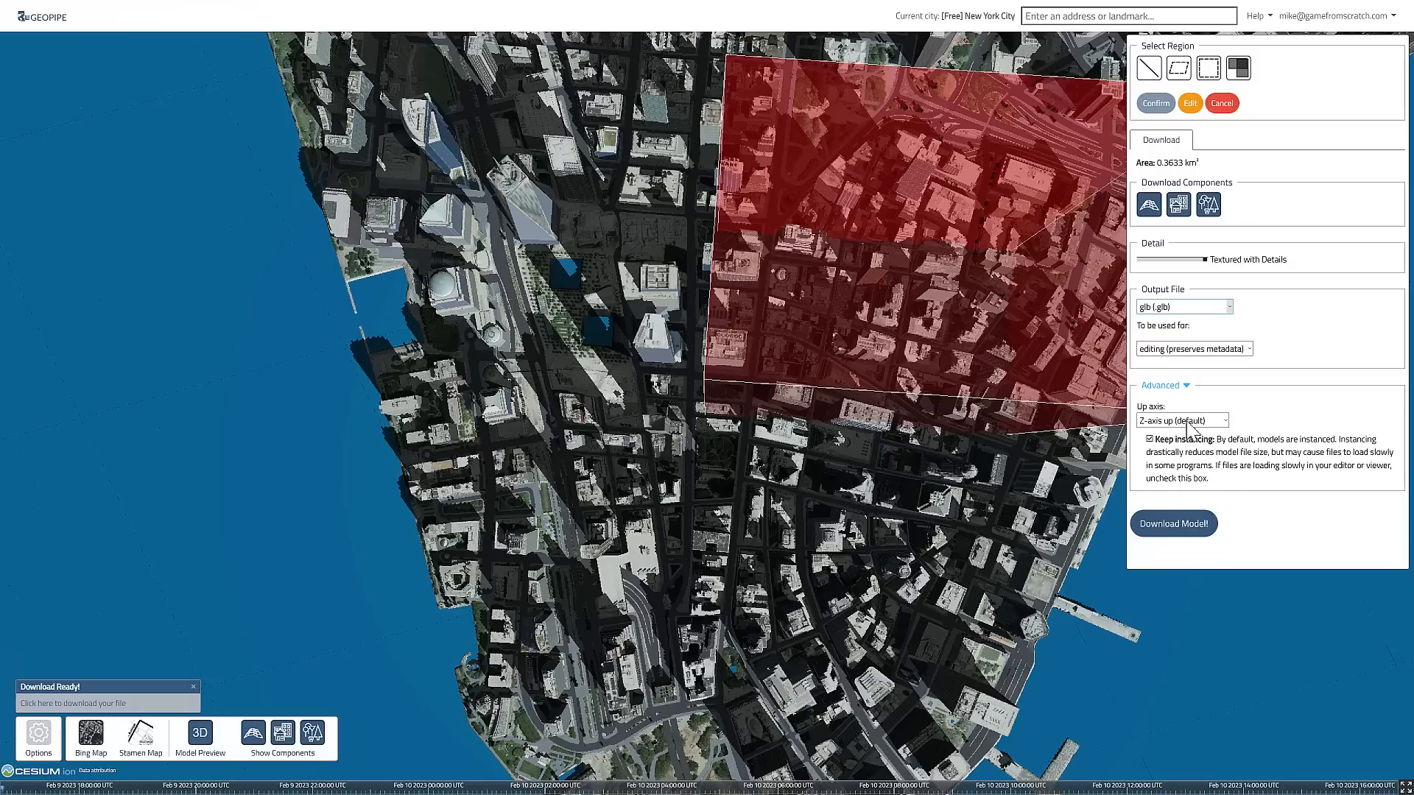
{"action": "left_click", "coordinate": [1176, 525]}
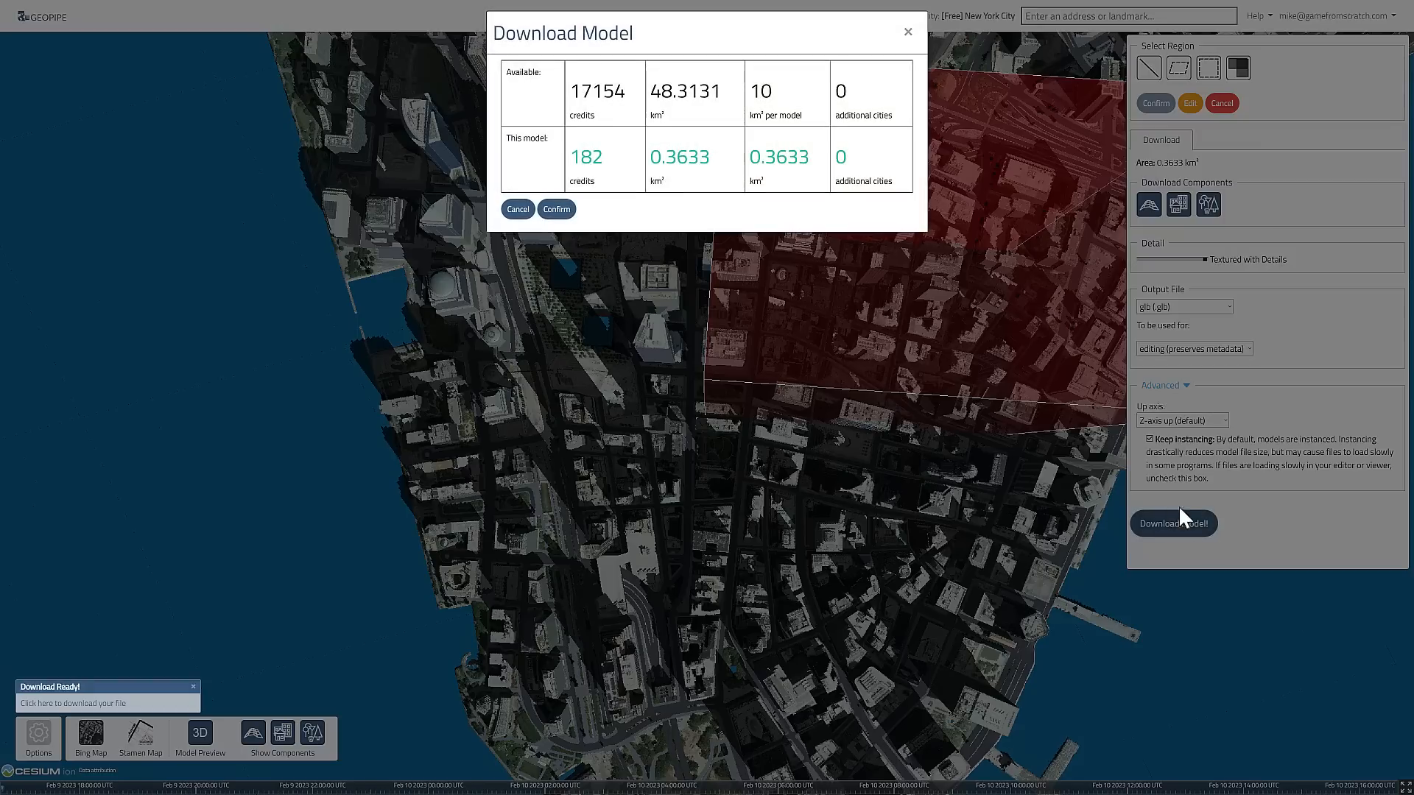
{"action": "left_click", "coordinate": [557, 209]}
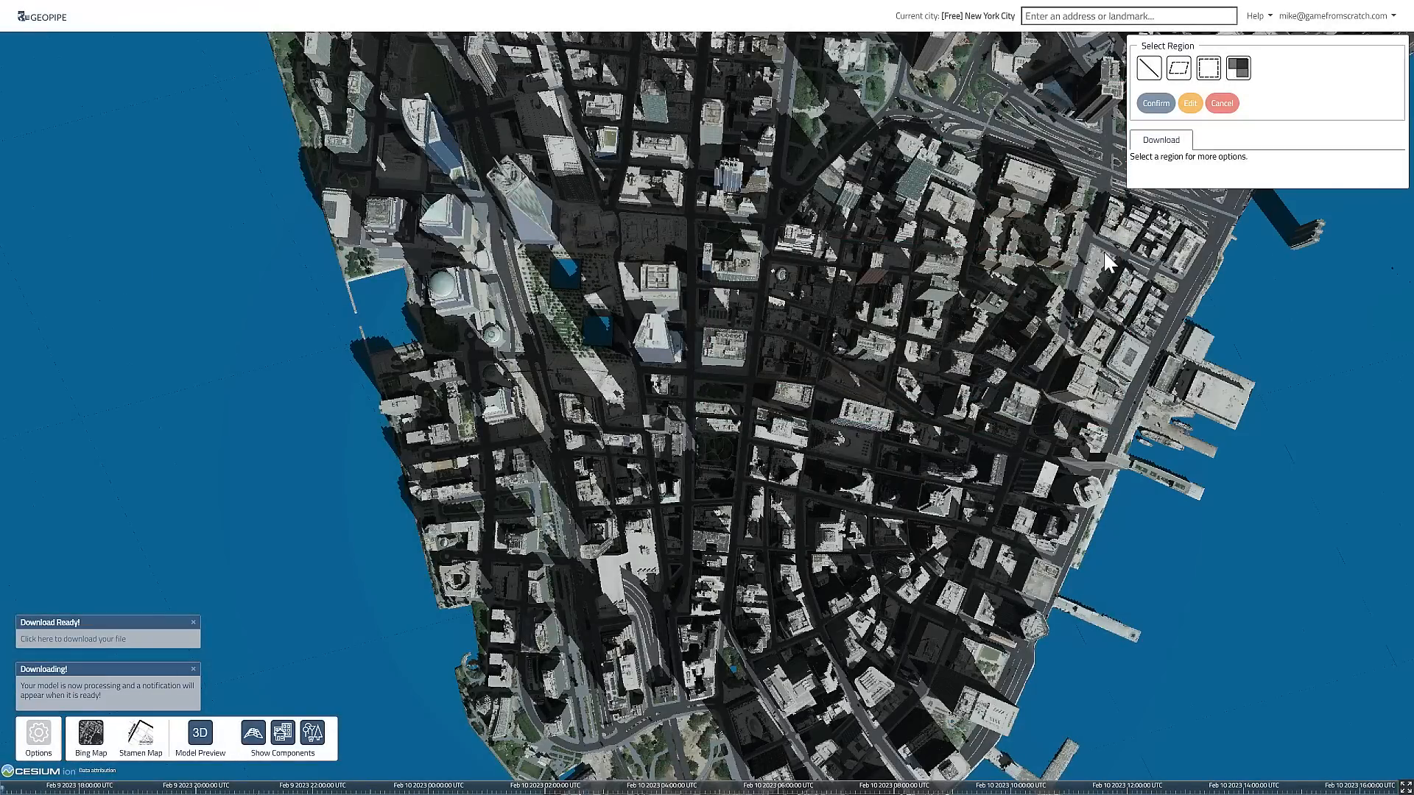
- Open the account's downloads list and review the usage allowance and the requested models
{"action": "left_click", "coordinate": [1342, 16]}
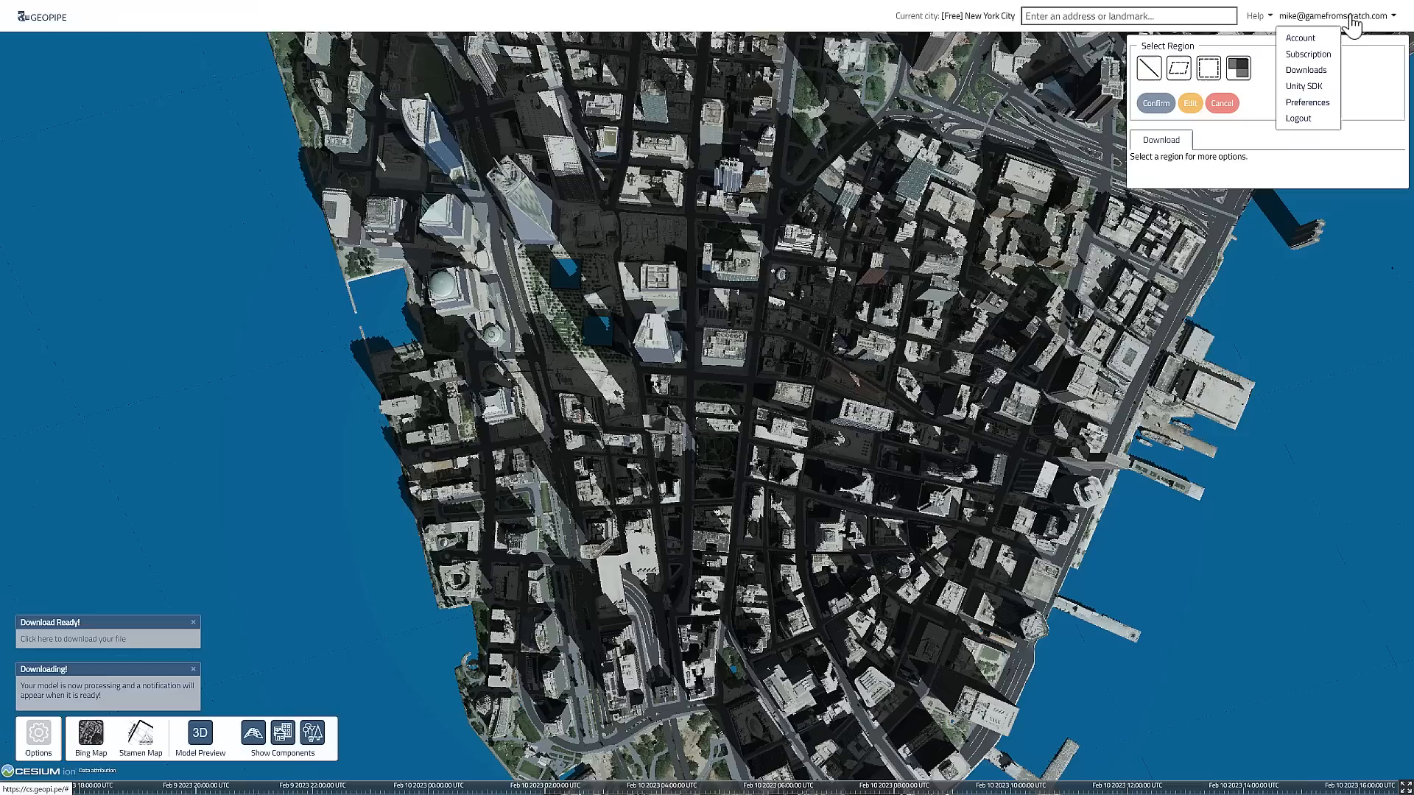
{"action": "left_click", "coordinate": [1393, 15]}
{"action": "left_click", "coordinate": [1393, 17]}
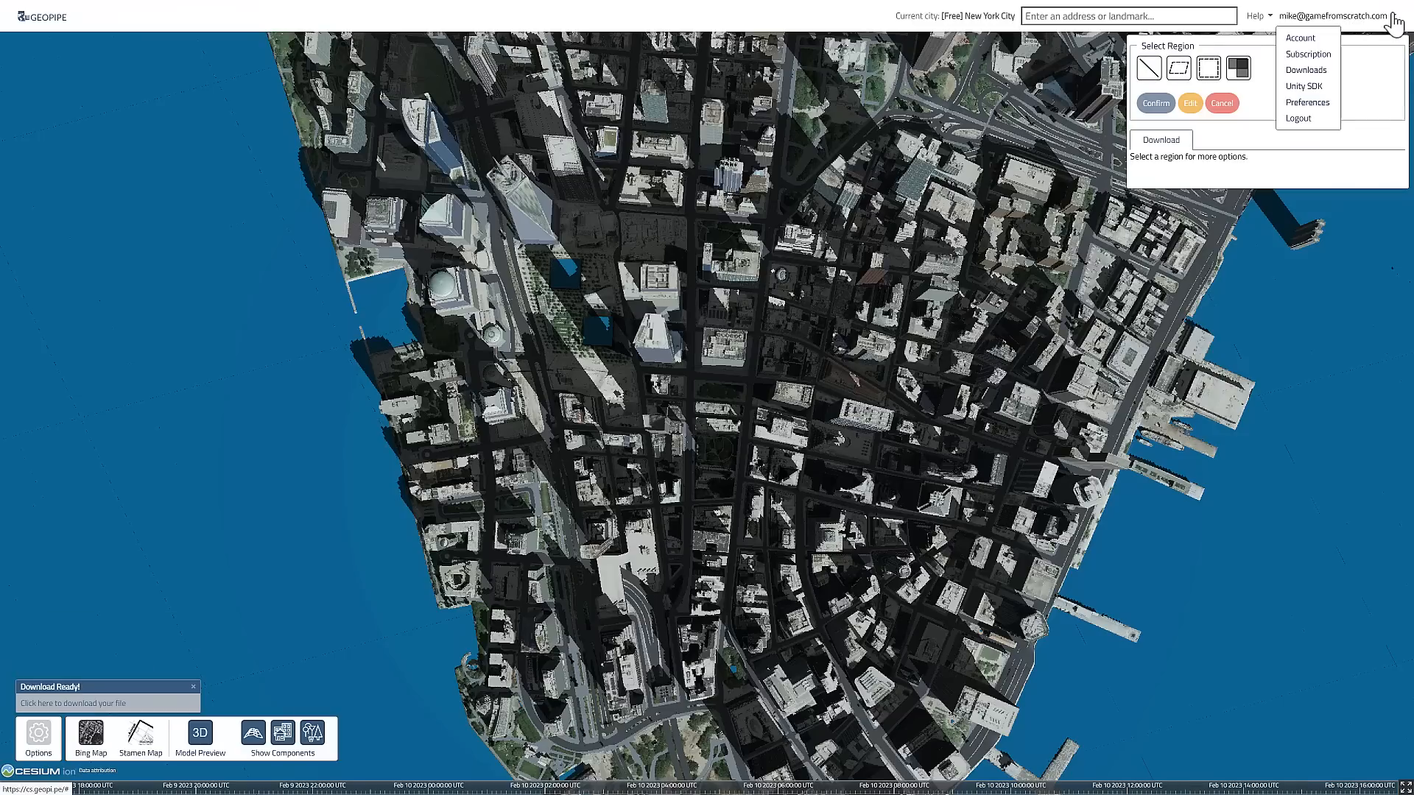
{"action": "left_click", "coordinate": [1325, 71]}
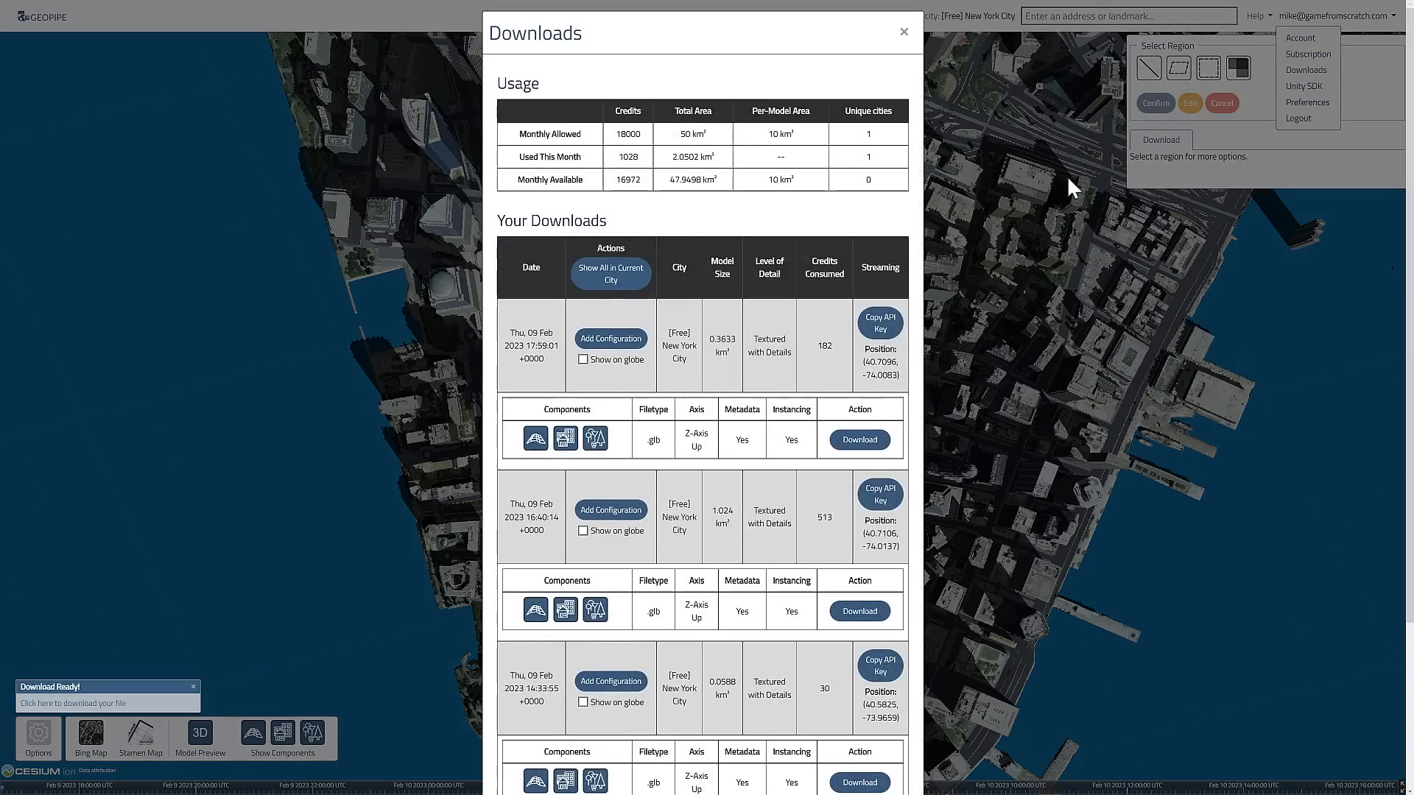
{"action": "scroll", "coordinate": [687, 414], "scroll_direction": "down", "scroll_amount": 3}
{"action": "scroll", "coordinate": [686, 418], "scroll_direction": "up", "scroll_amount": 3}
{"action": "scroll", "coordinate": [689, 429], "scroll_direction": "down", "scroll_amount": 3}
{"action": "scroll", "coordinate": [693, 431], "scroll_direction": "up", "scroll_amount": 3}
- Check the account's subscription information and close it
{"action": "left_click", "coordinate": [1374, 21]}
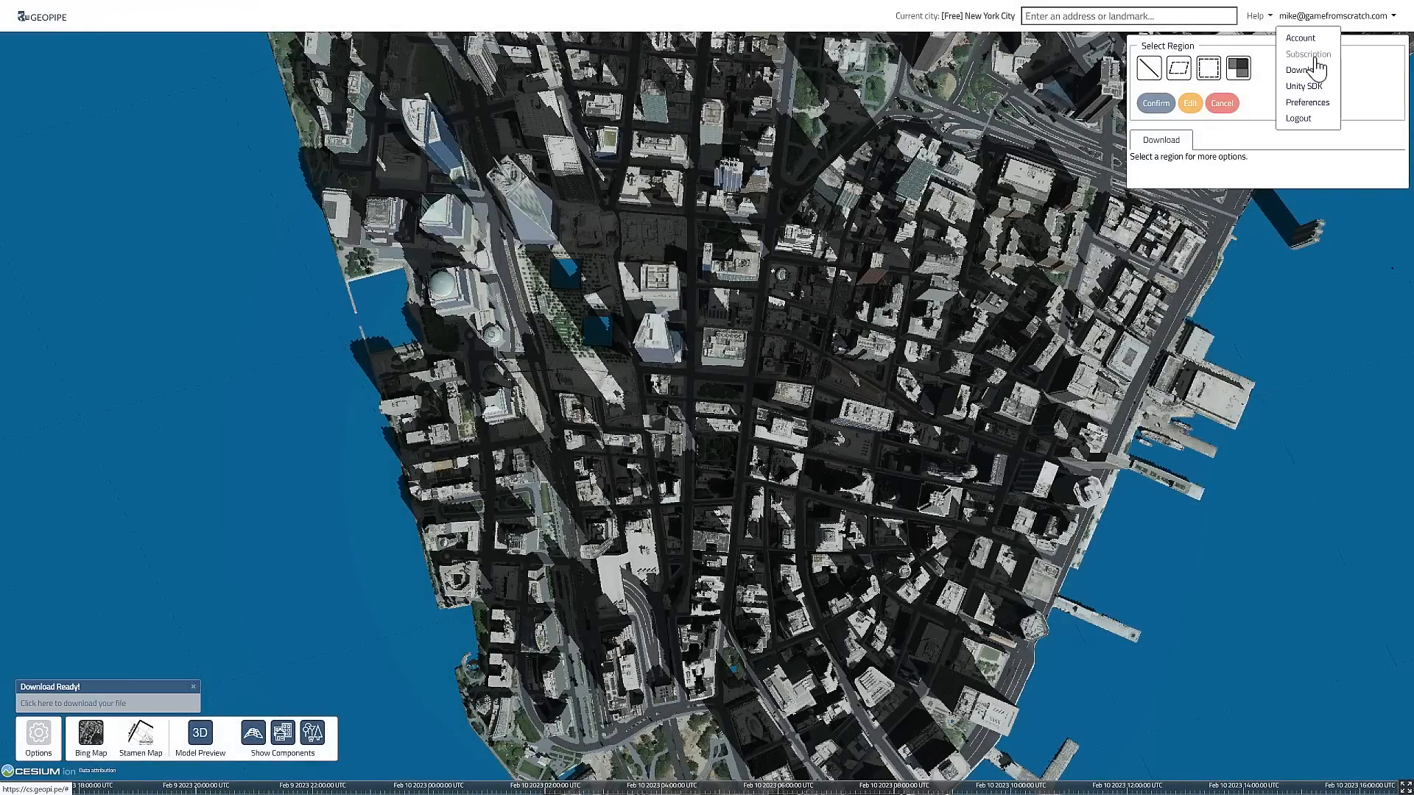
{"action": "left_click", "coordinate": [1314, 56]}
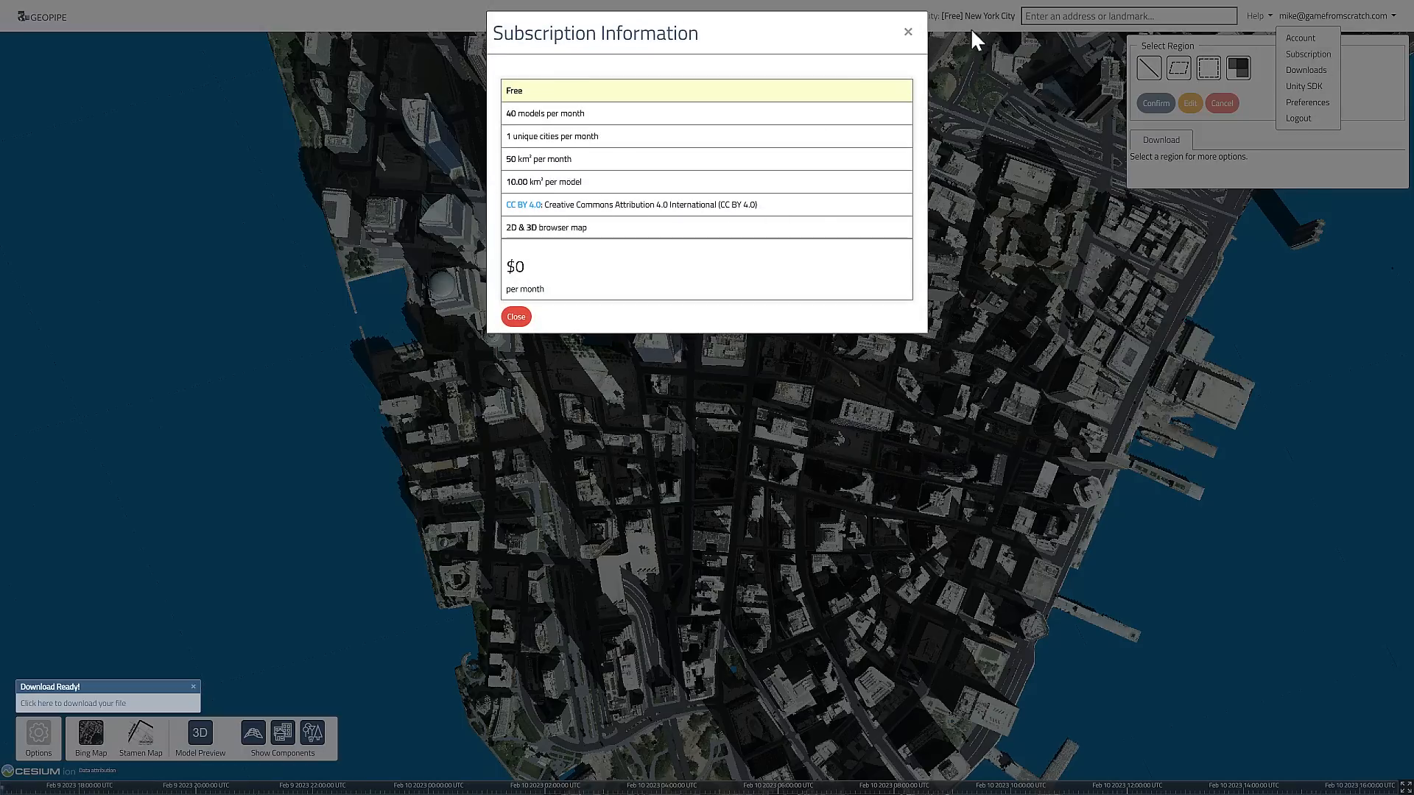
{"action": "left_click", "coordinate": [909, 31]}
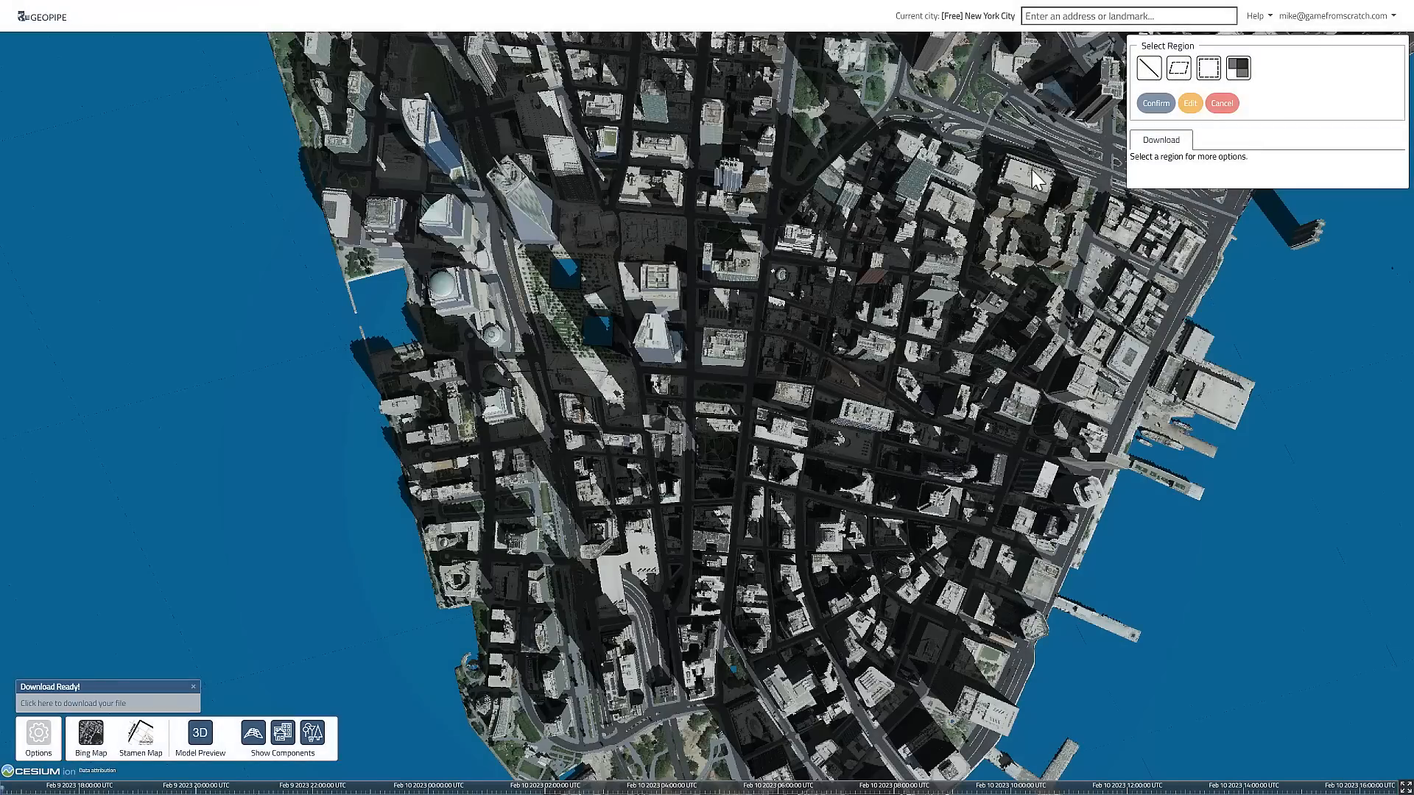
- Download the newest New York City glb model from the downloads list and close the list
{"action": "left_click", "coordinate": [1366, 16]}
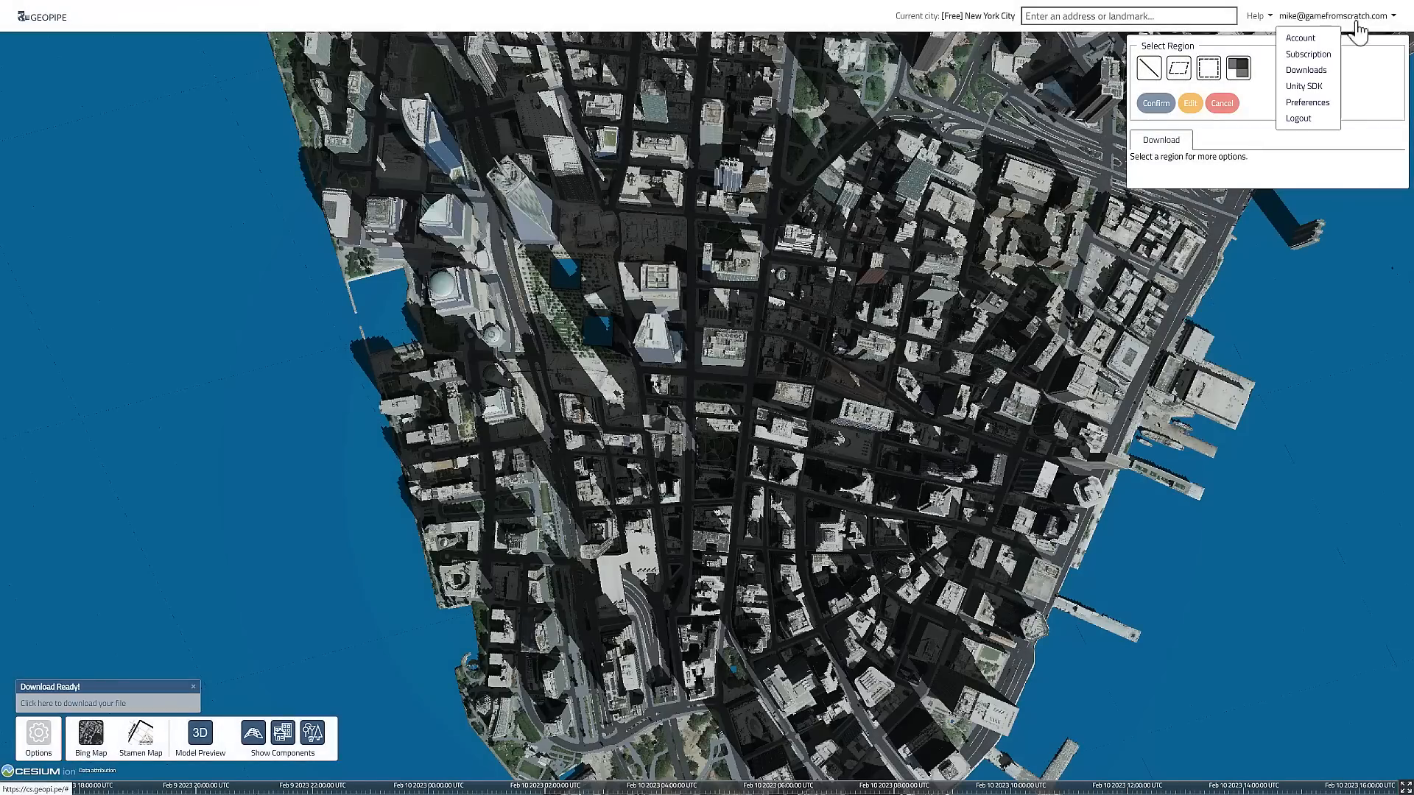
{"action": "left_click", "coordinate": [1308, 70]}
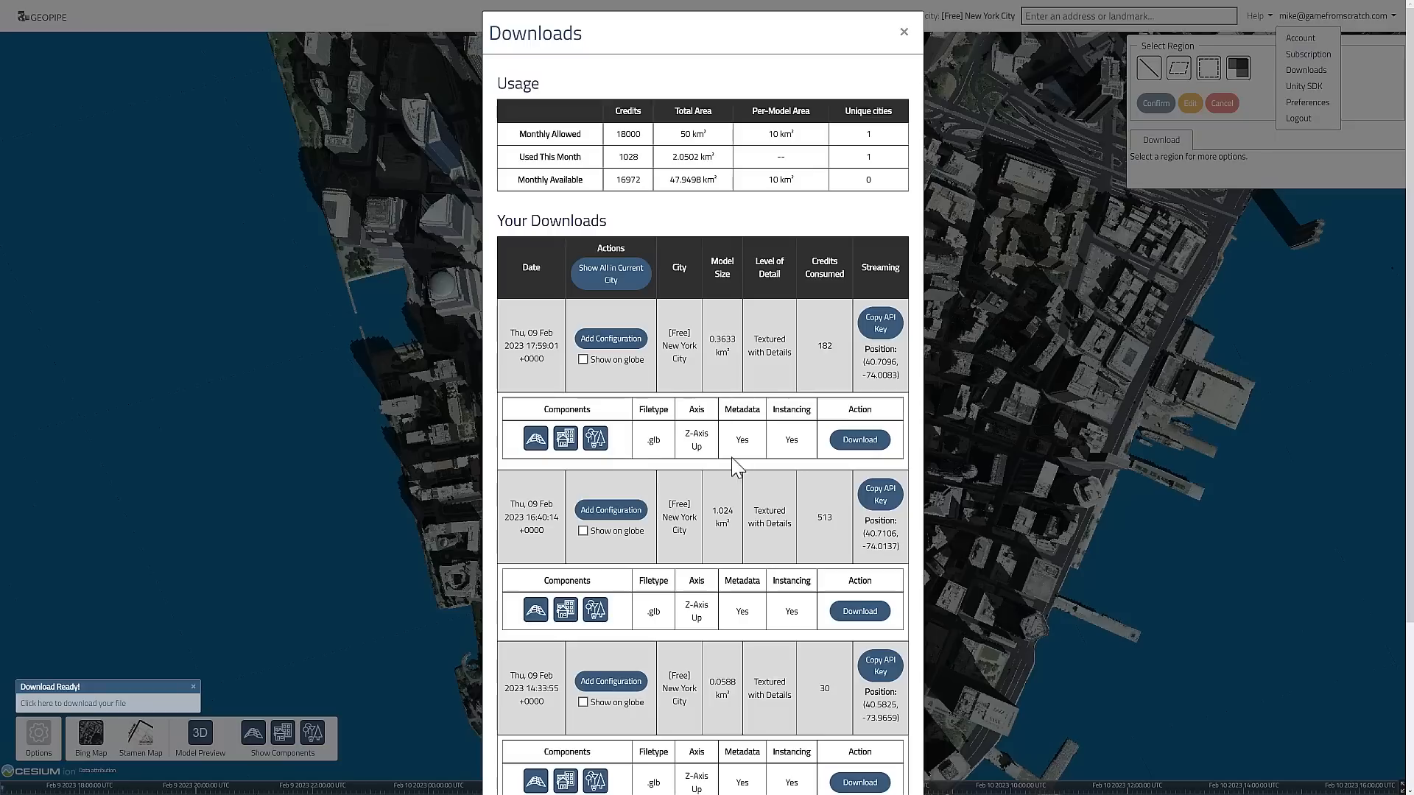
{"action": "left_click", "coordinate": [850, 441]}
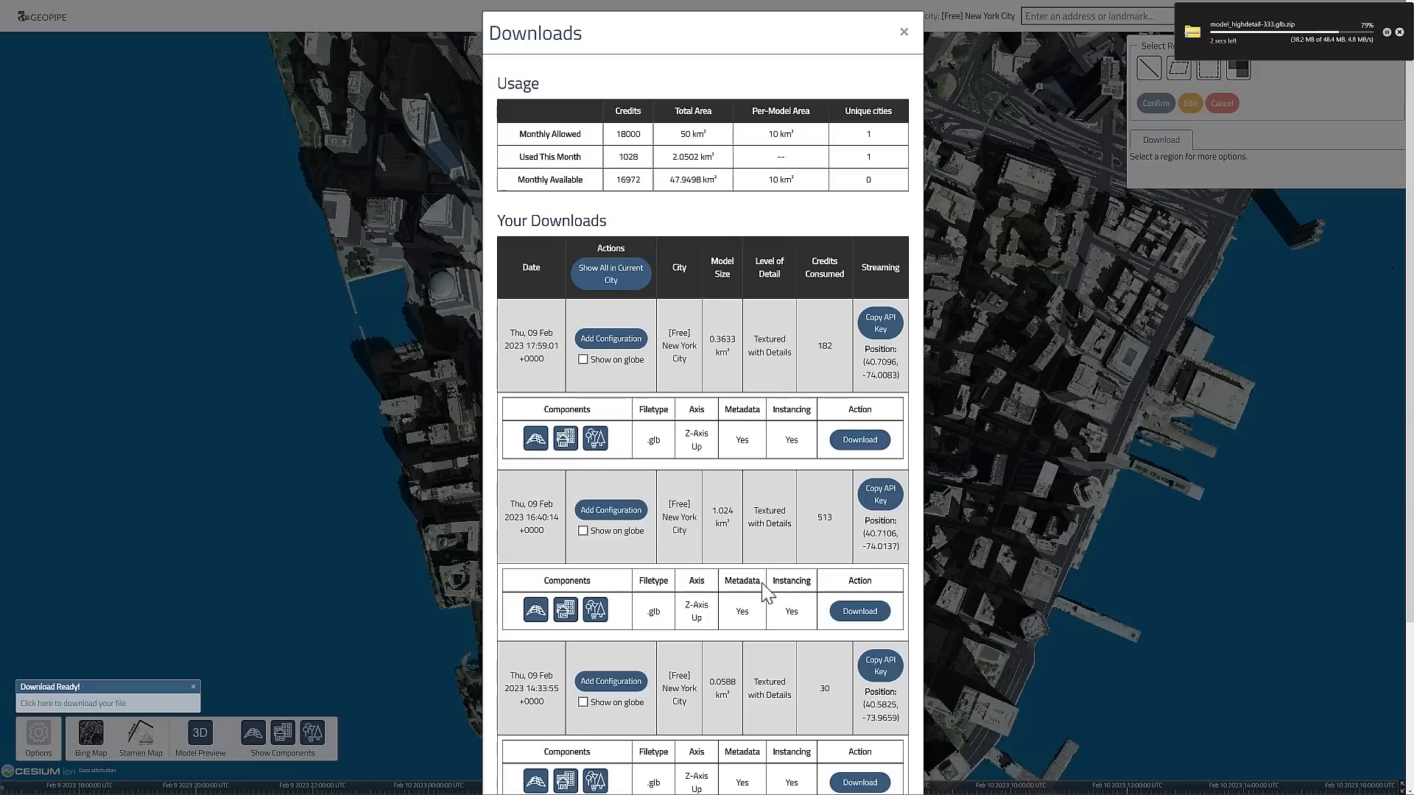
{"action": "left_click", "coordinate": [1154, 537]}
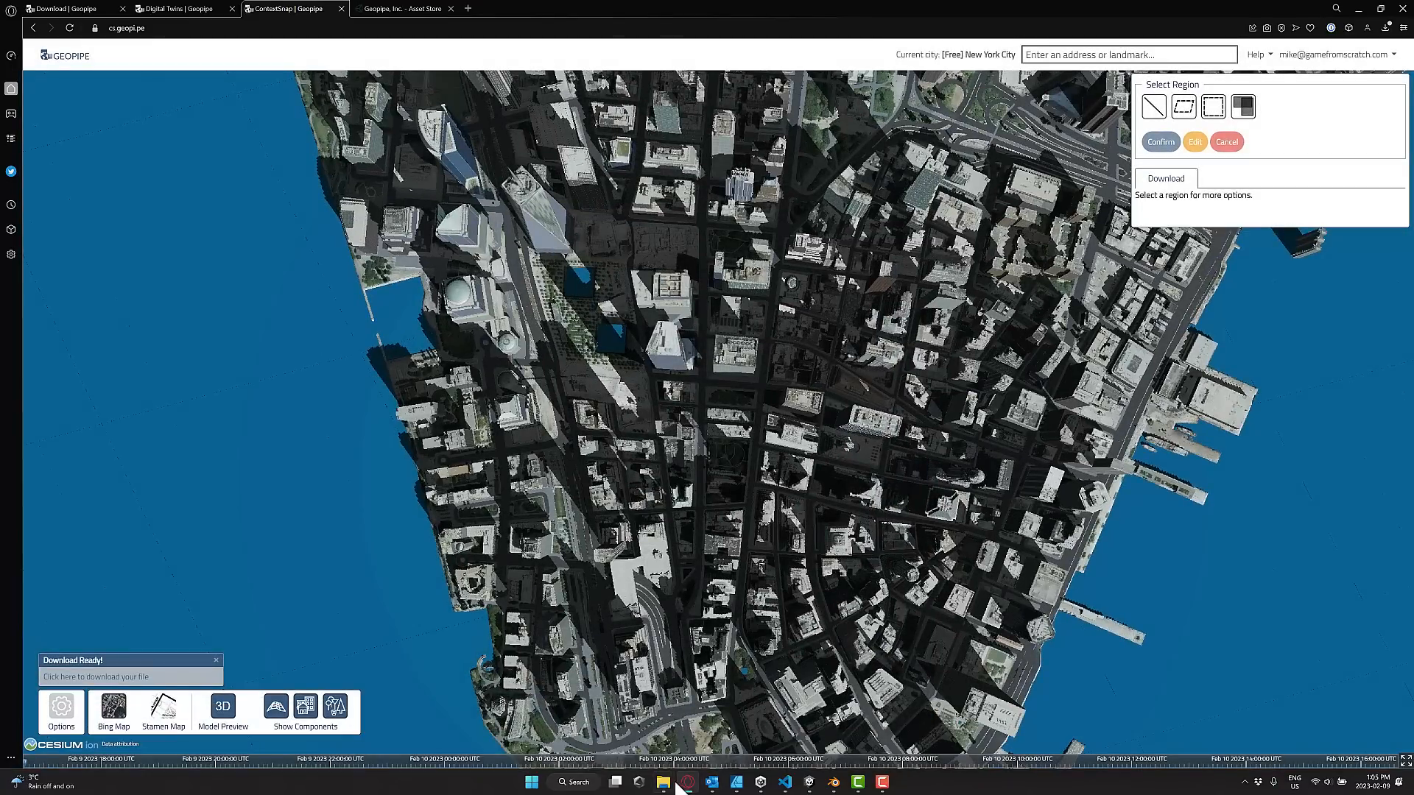
- Switch to File Explorer and extract model_highdetail-333.glb.zip in the Downloads folder into its own folder with 7-Zip
{"action": "mouse_move", "coordinate": [663, 784]}
{"action": "left_click", "coordinate": [705, 721]}
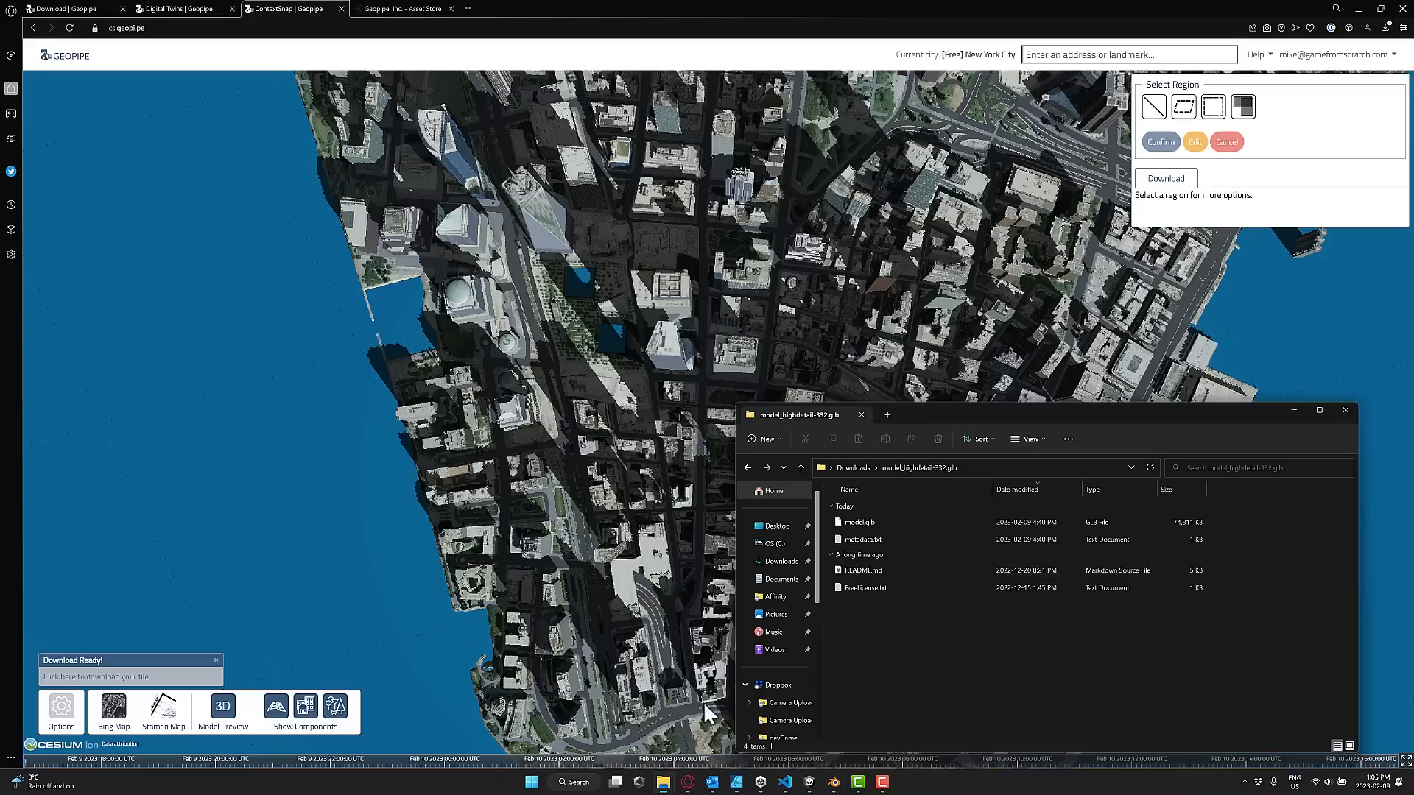
{"action": "left_click", "coordinate": [895, 523]}
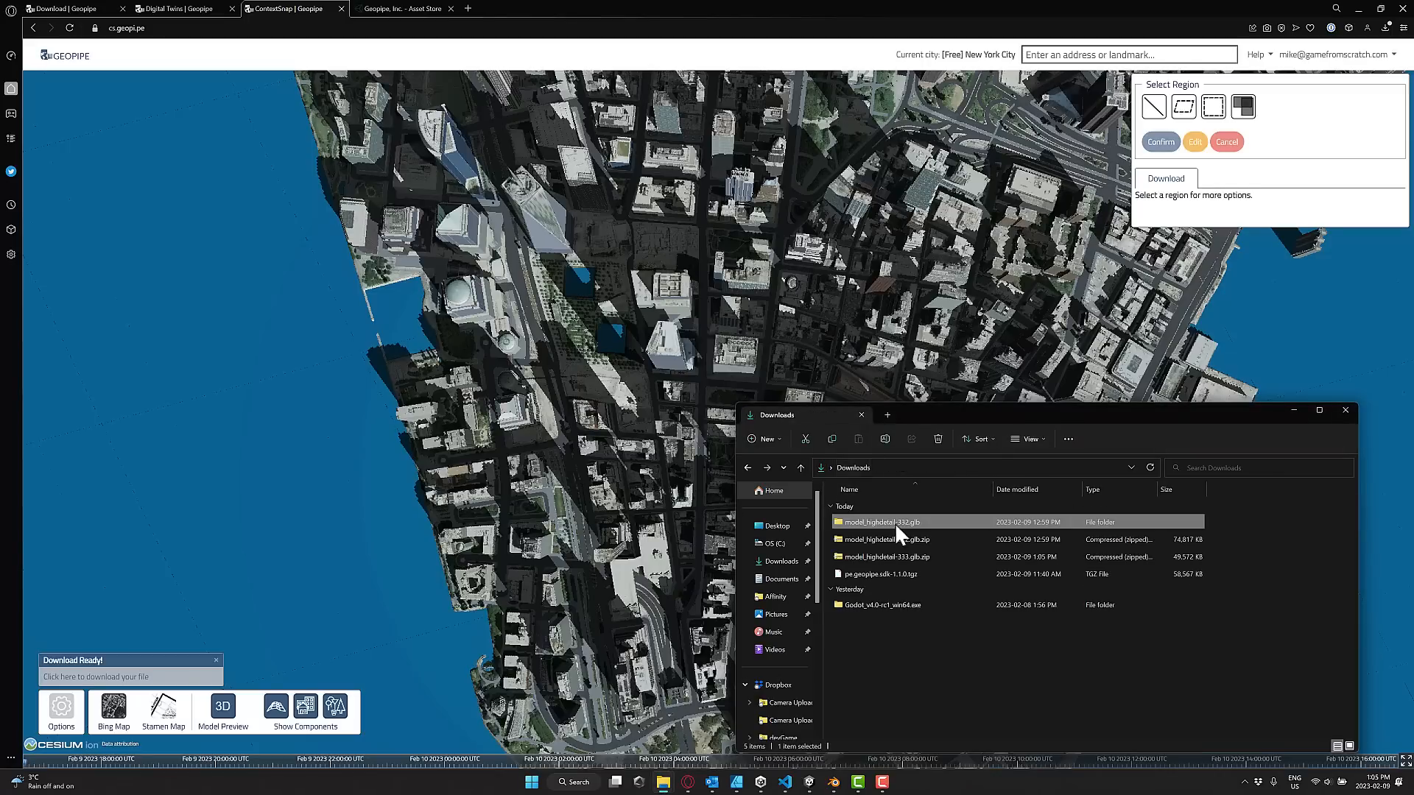
{"action": "left_click", "coordinate": [914, 558]}
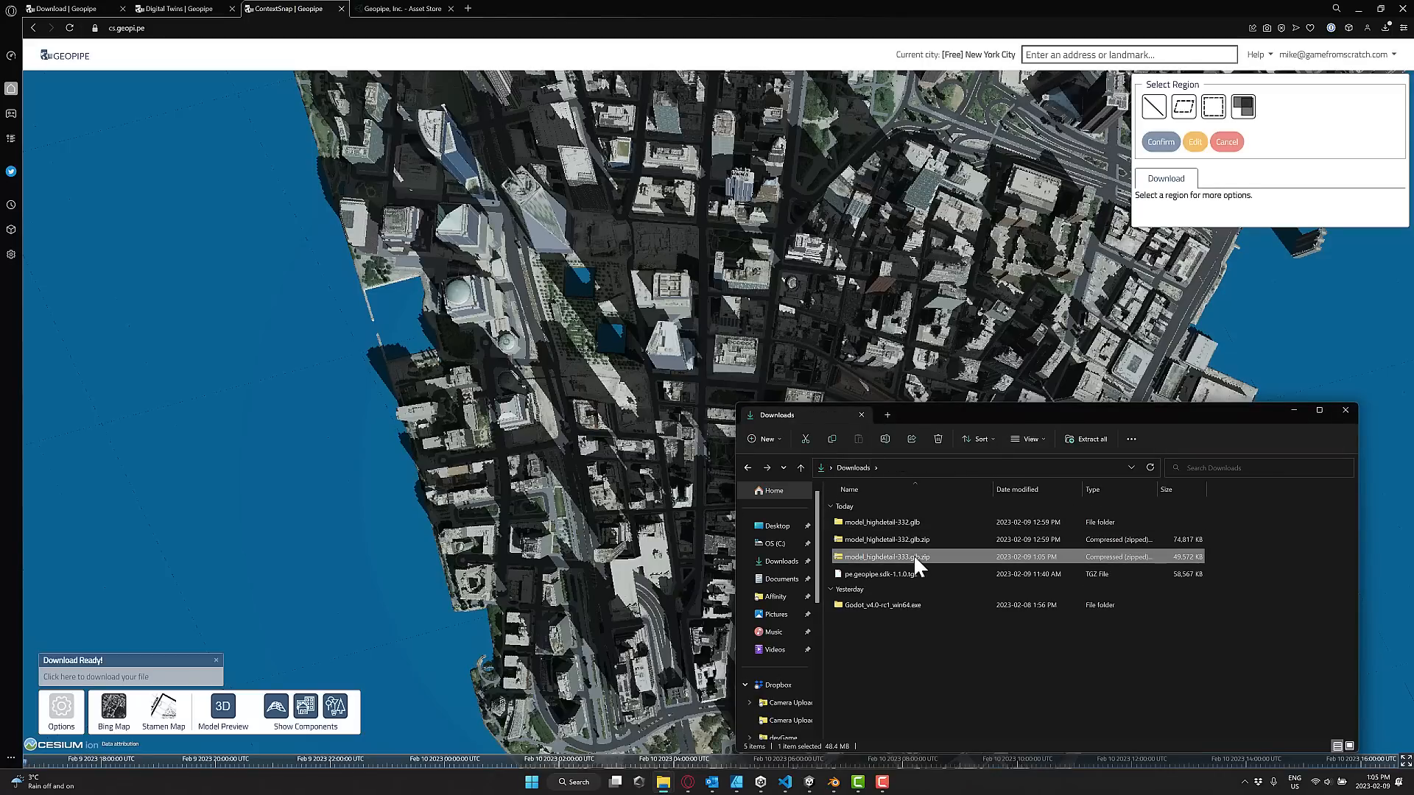
{"action": "right_click", "coordinate": [913, 554]}
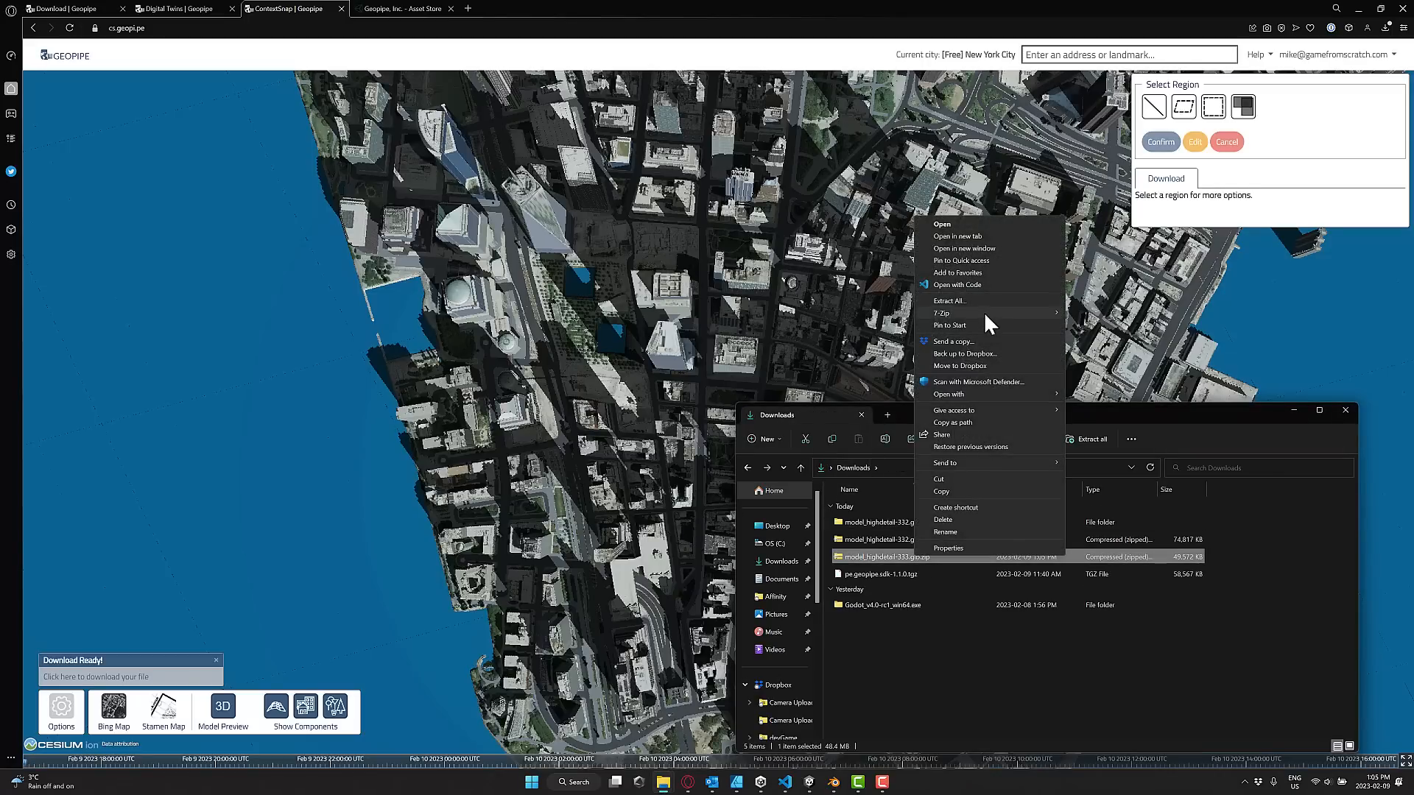
{"action": "mouse_move", "coordinate": [986, 314]}
{"action": "left_click", "coordinate": [1163, 360]}
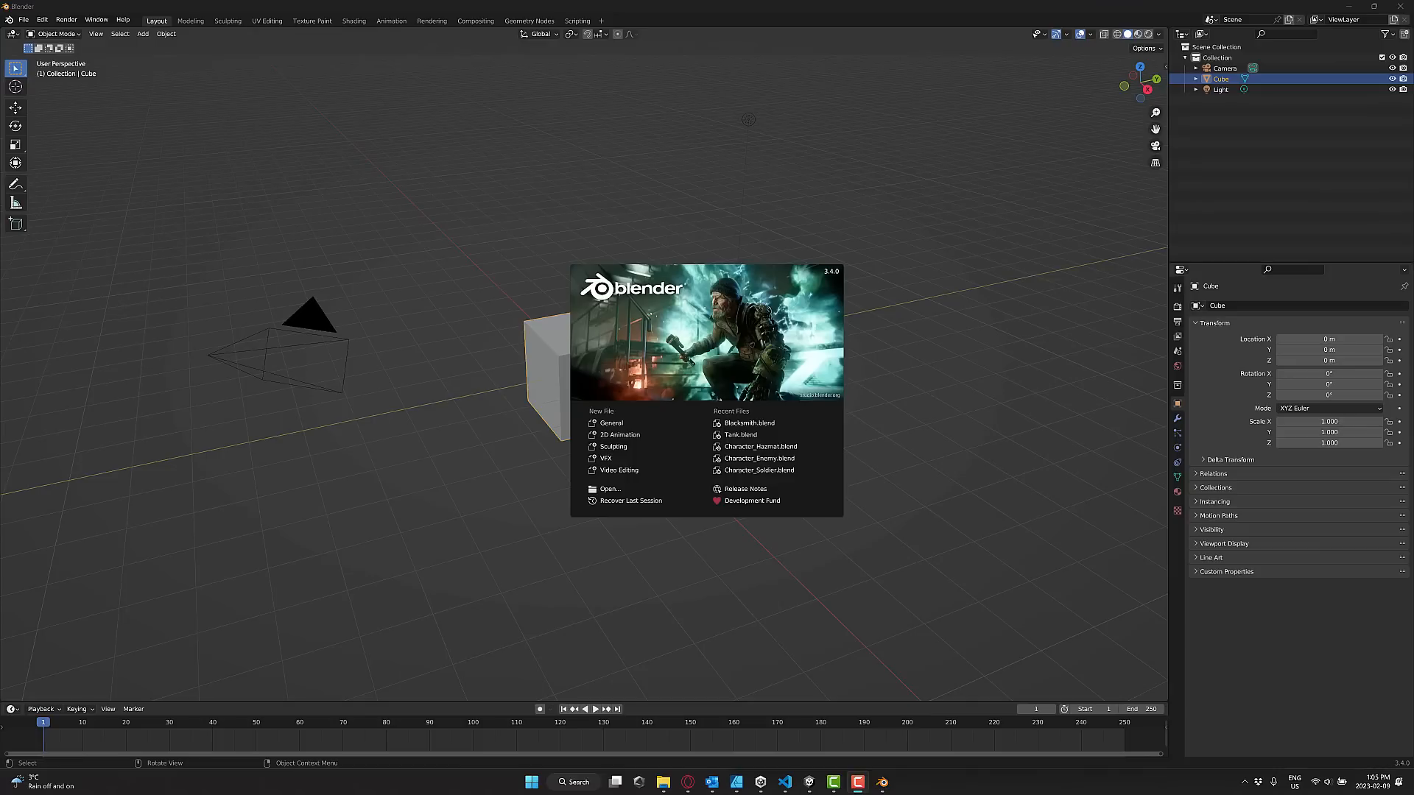
- Switch to Blender, dismiss the splash screen and delete the default cube
{"action": "left_click", "coordinate": [674, 330]}
{"action": "key", "text": "x"}
{"action": "left_click", "coordinate": [629, 331]}
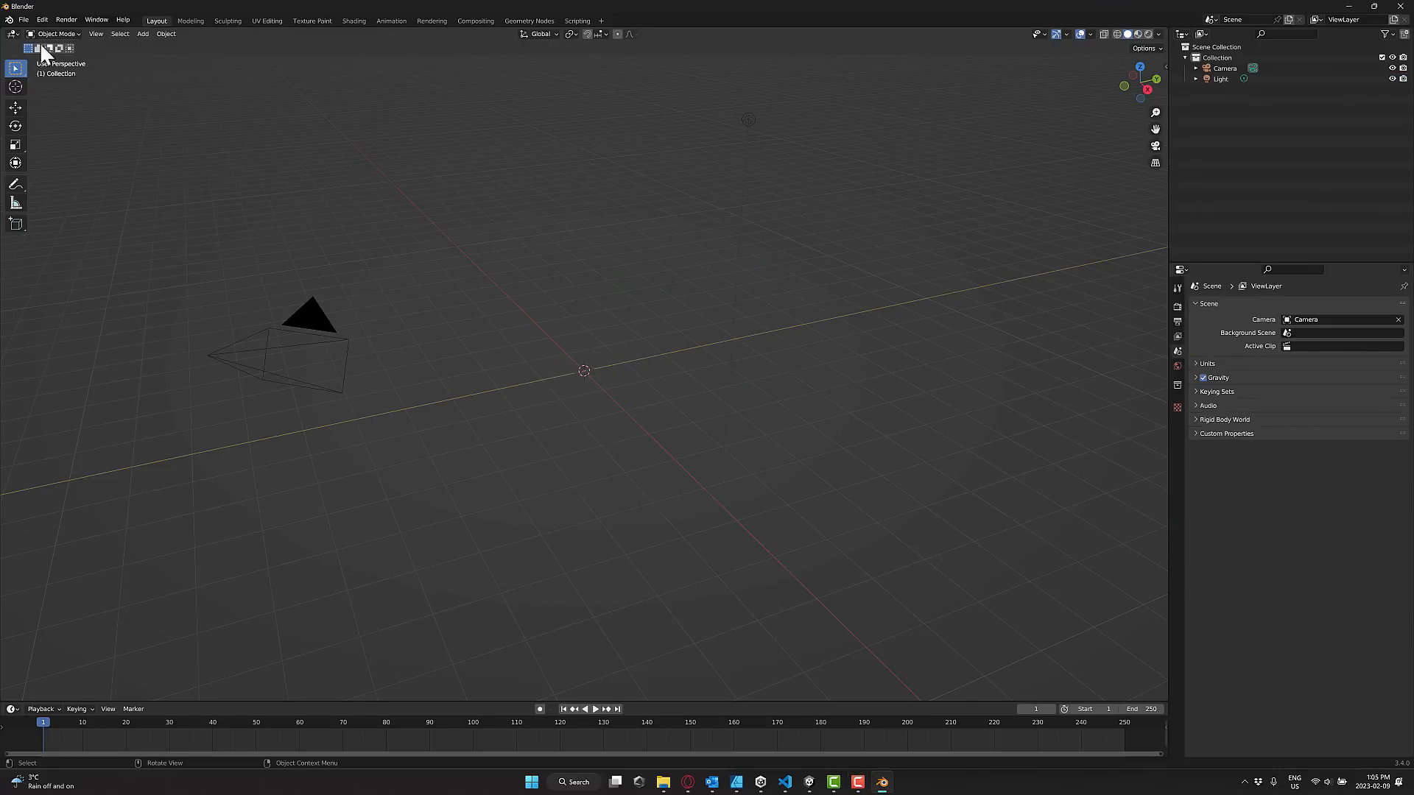
- Import the glTF 2.0 city model from the model_highdetail-333.glb folder in Downloads
{"action": "left_click", "coordinate": [24, 20]}
{"action": "mouse_move", "coordinate": [81, 160]}
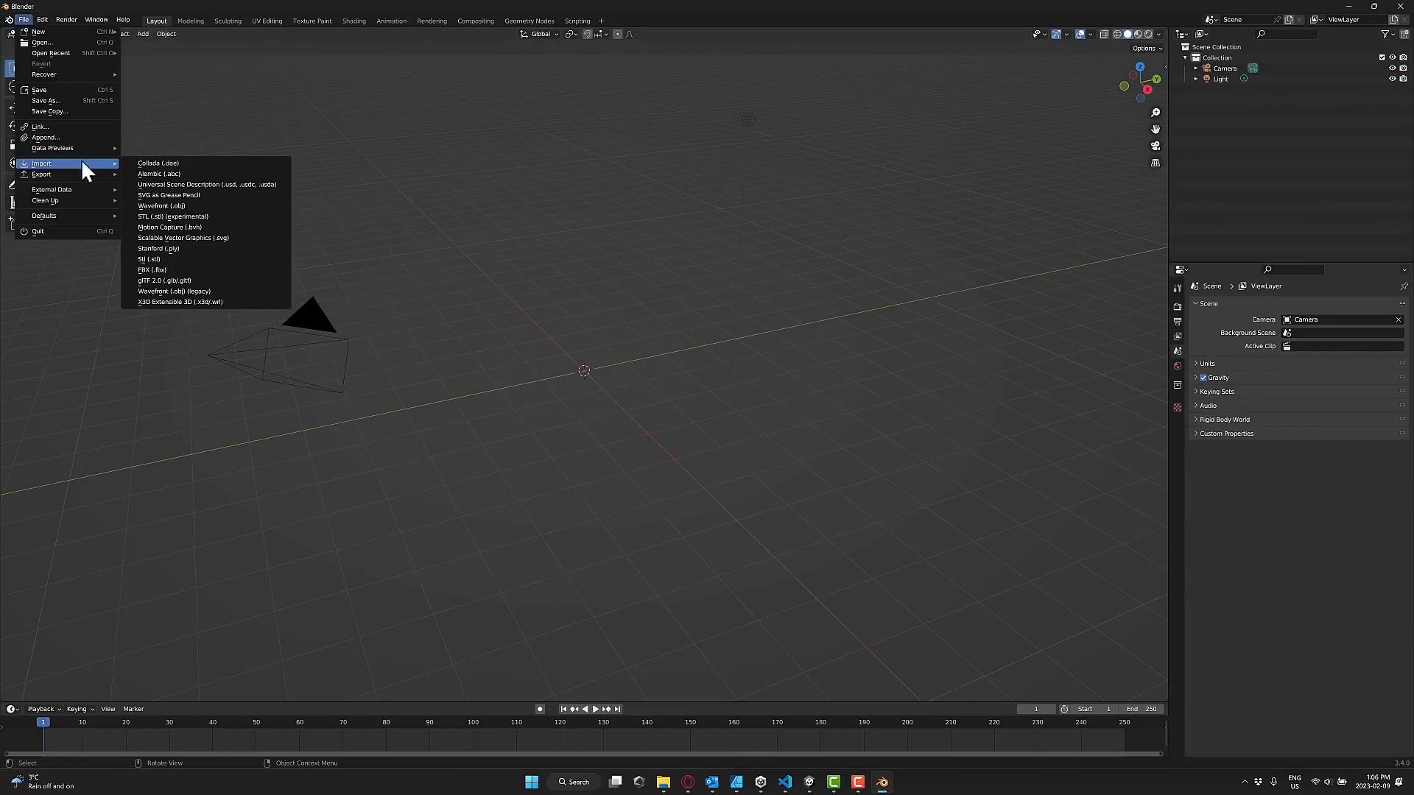
{"action": "left_click", "coordinate": [177, 280]}
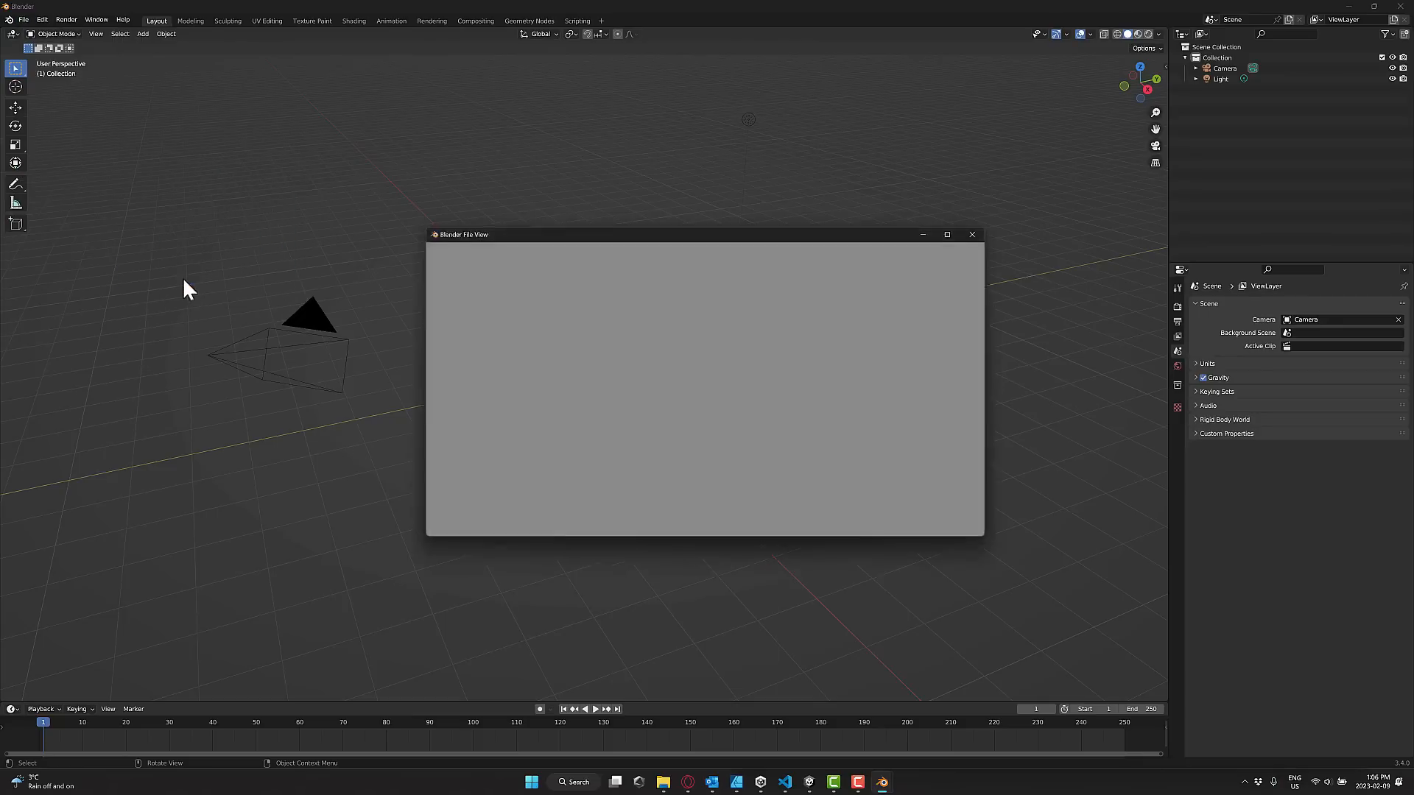
{"action": "left_click", "coordinate": [456, 338]}
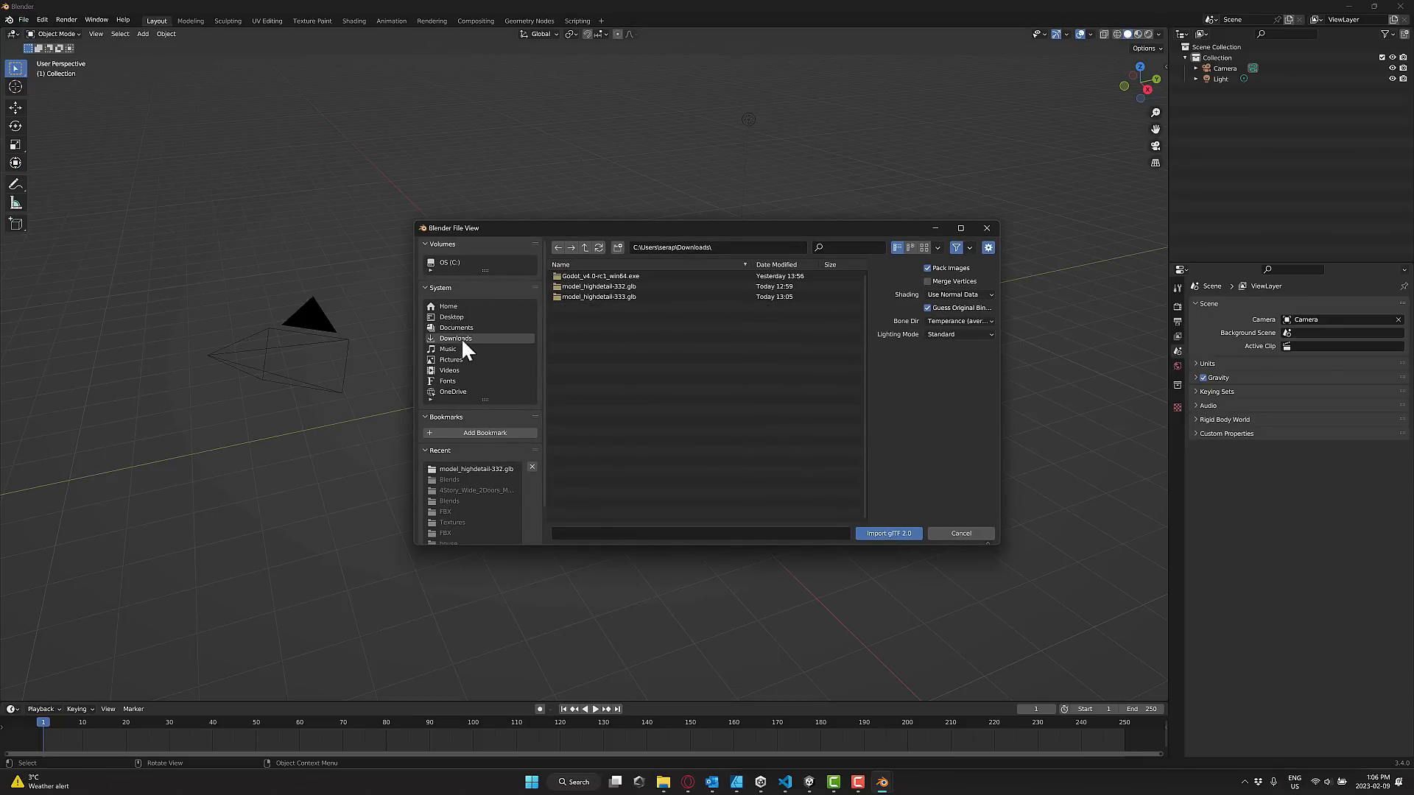
{"action": "left_click", "coordinate": [616, 297]}
{"action": "double_click", "coordinate": [616, 297]}
{"action": "double_click", "coordinate": [582, 274]}
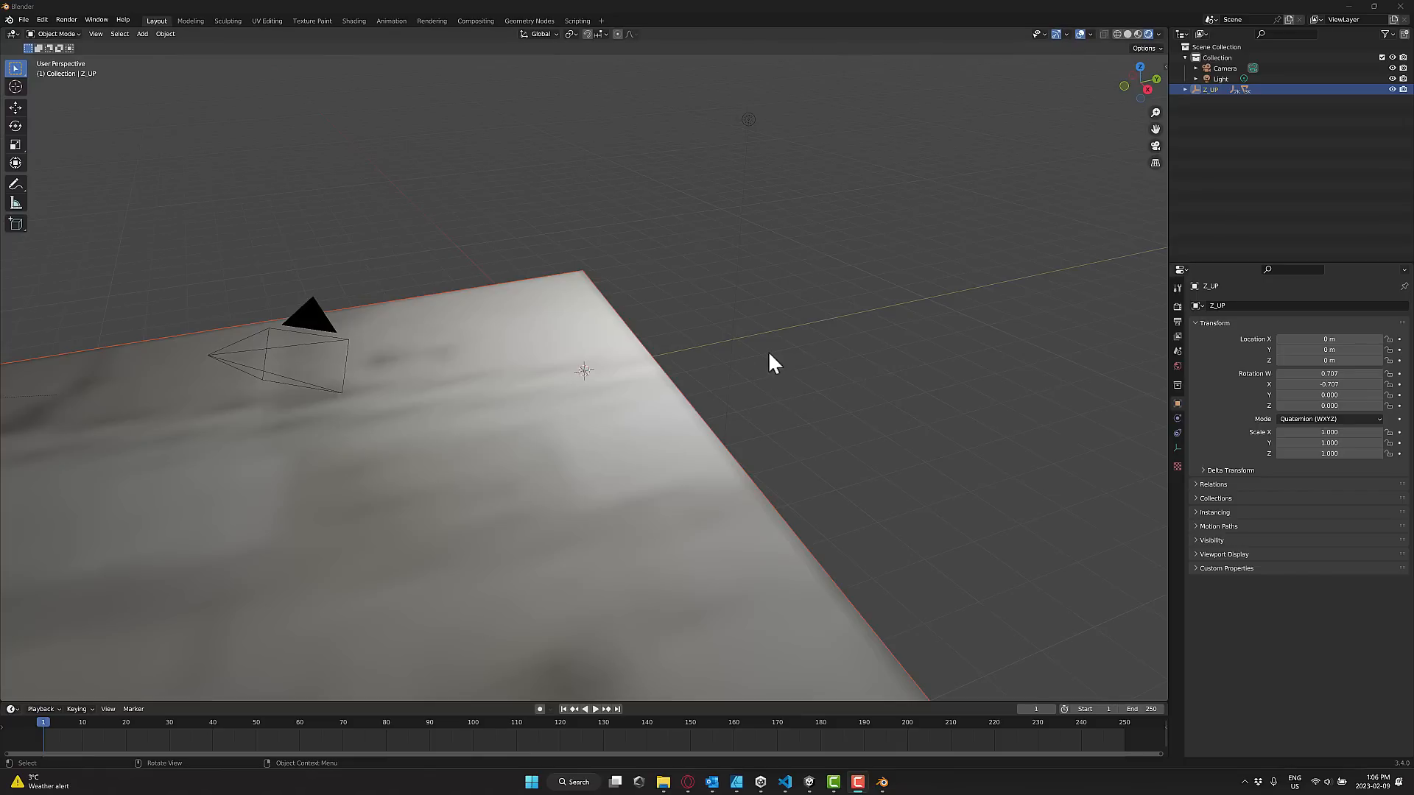
- Deselect the imported city and use walk navigation to examine its buildings and street signs around Washington Street and Barclay Street
{"action": "middle_click_drag", "start_coordinate": [769, 355], "coordinate": [954, 306]}
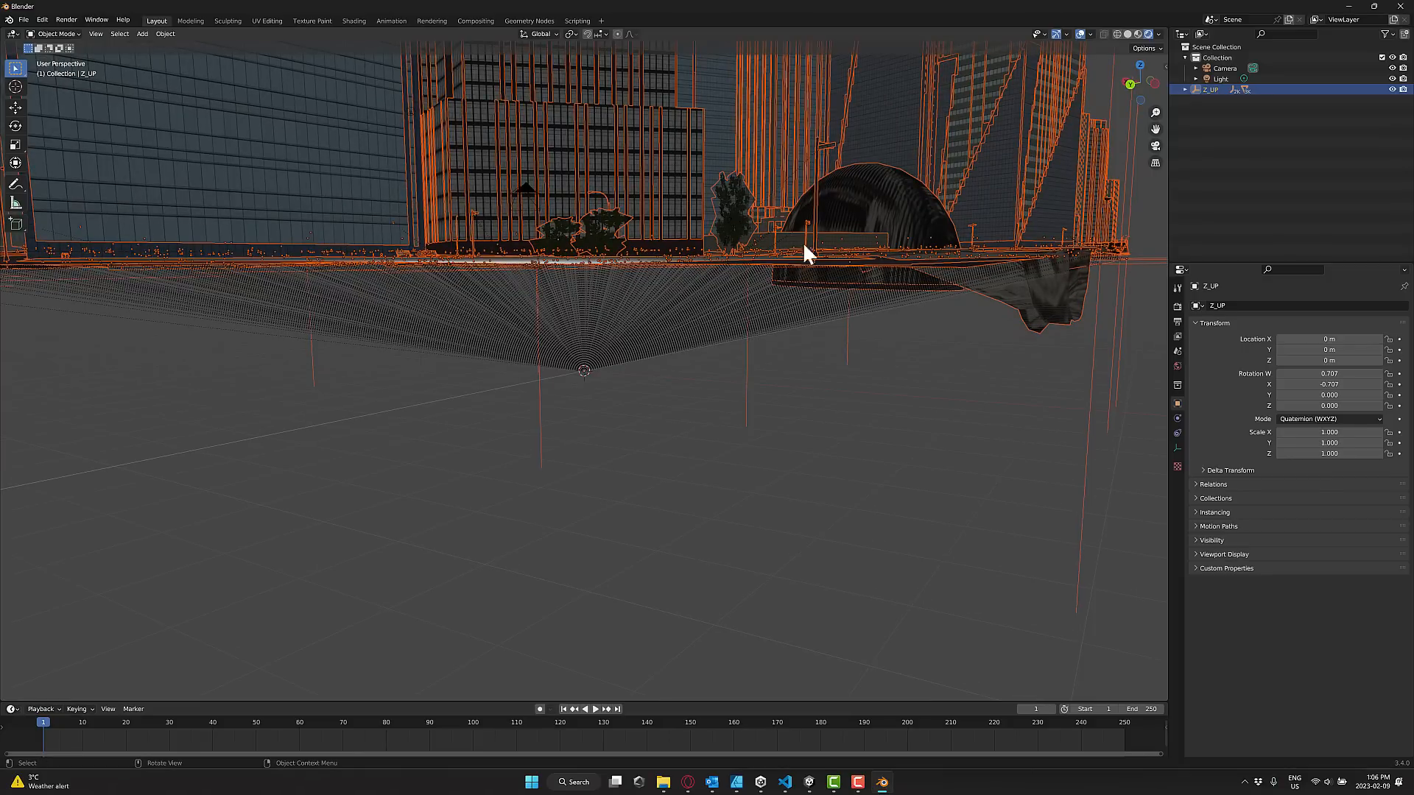
{"action": "left_click", "coordinate": [991, 370]}
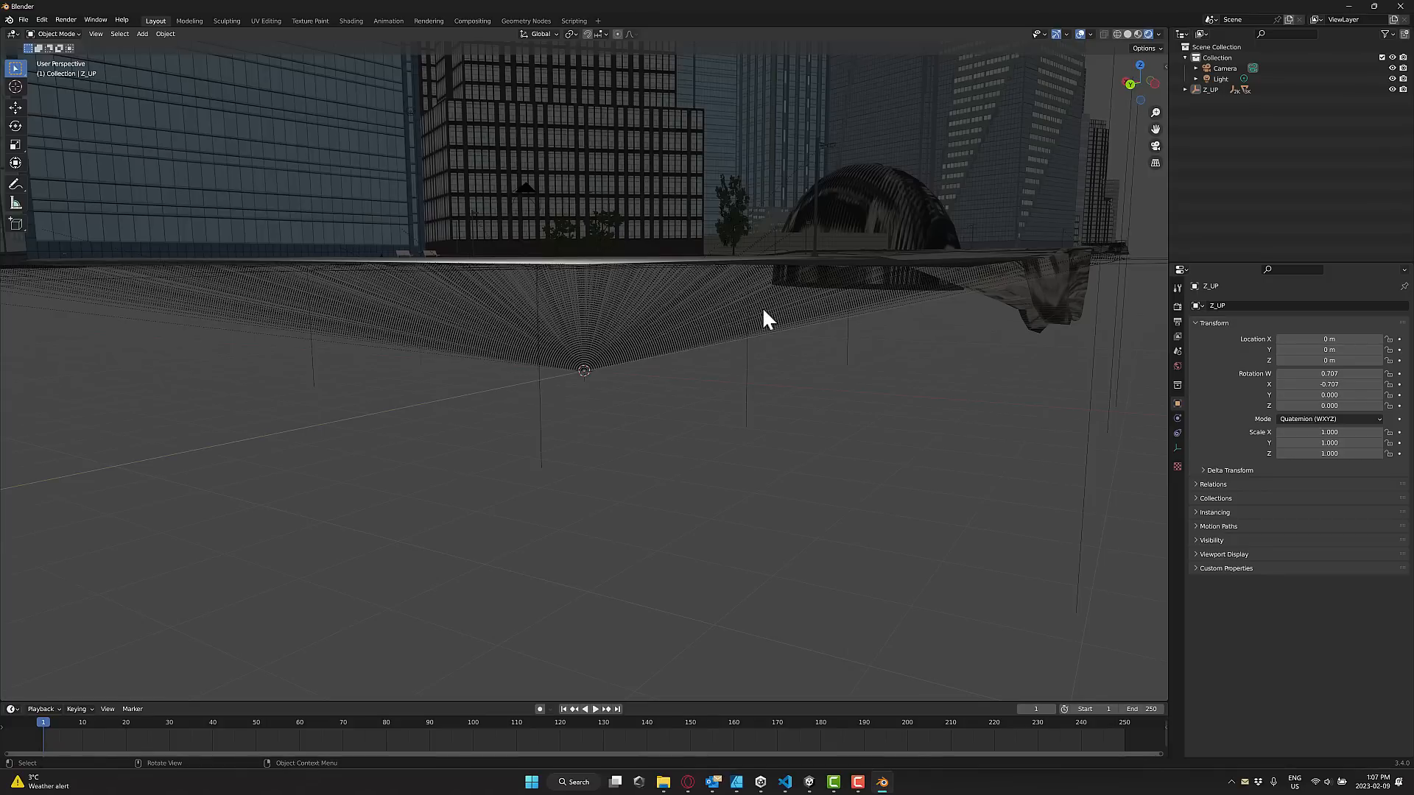
{"action": "key", "text": "shift+grave"}
{"action": "key", "text": "e"}
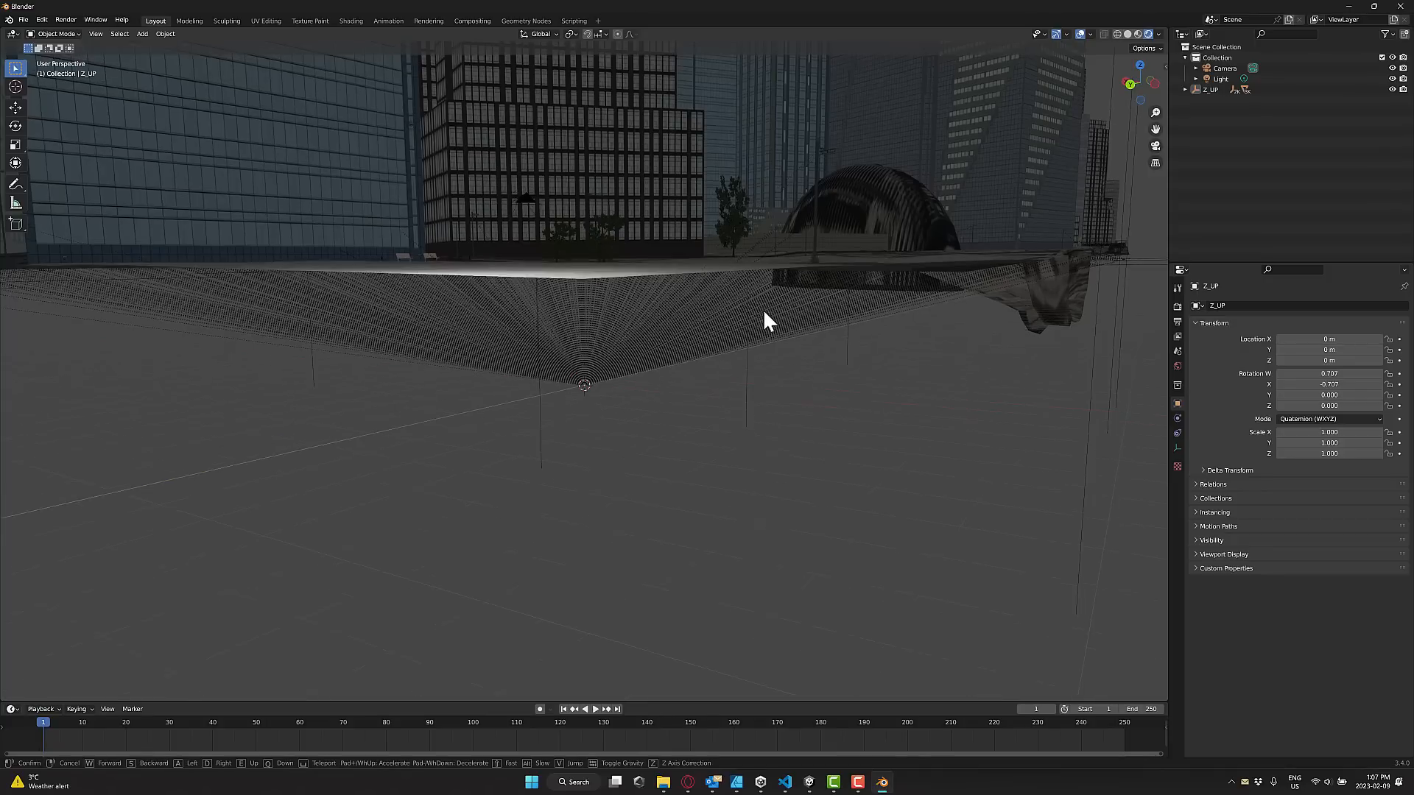
{"action": "key", "text": "w"}
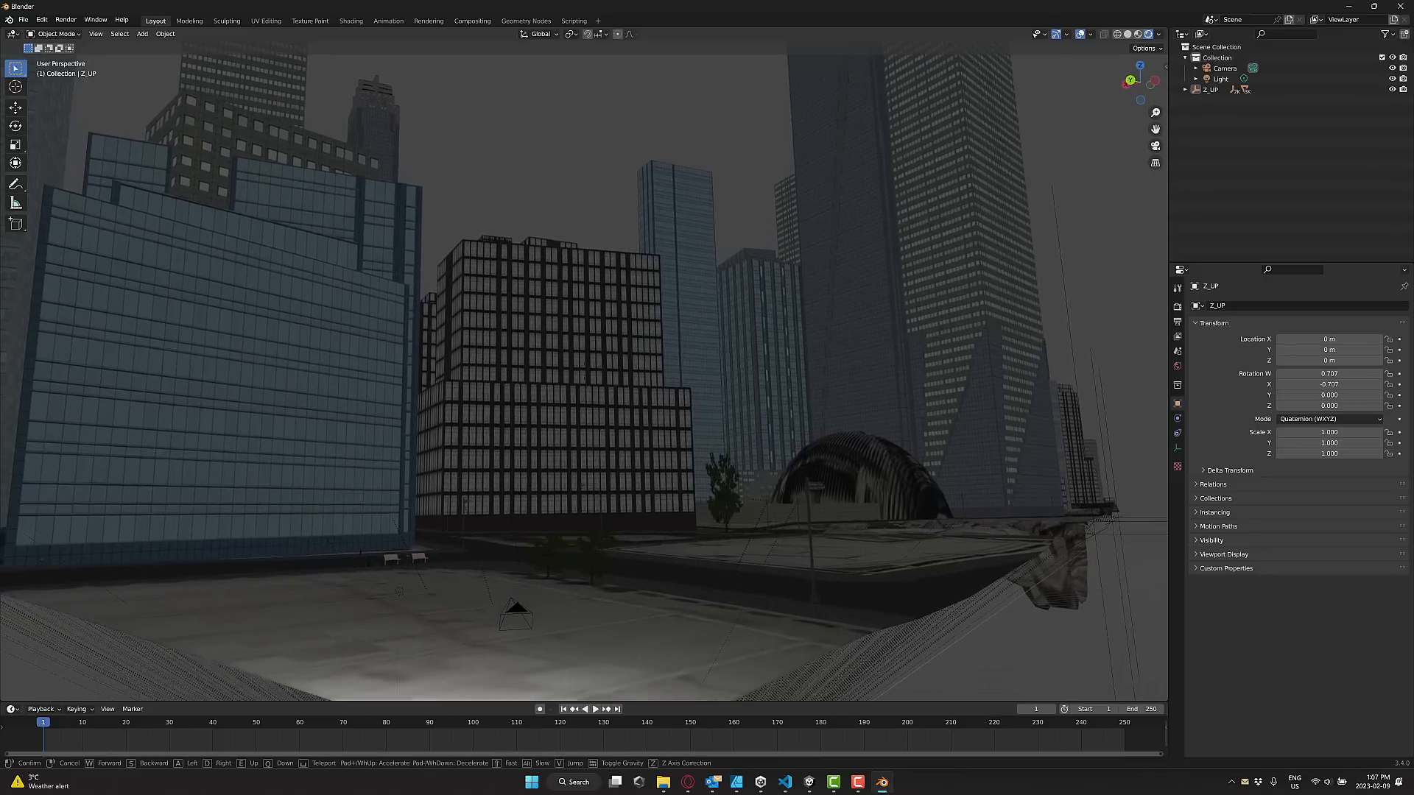
{"action": "key", "text": "w"}
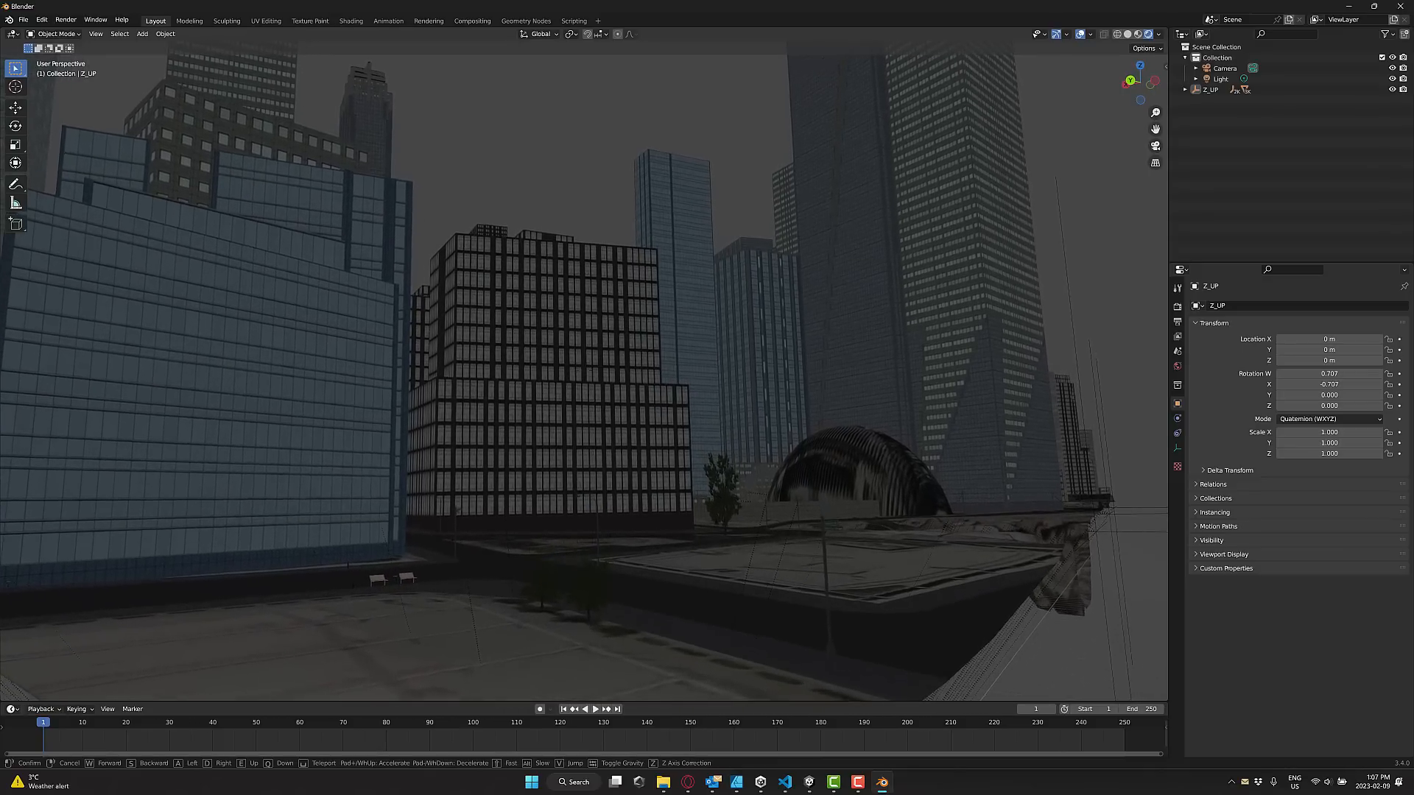
{"action": "key", "text": "w"}
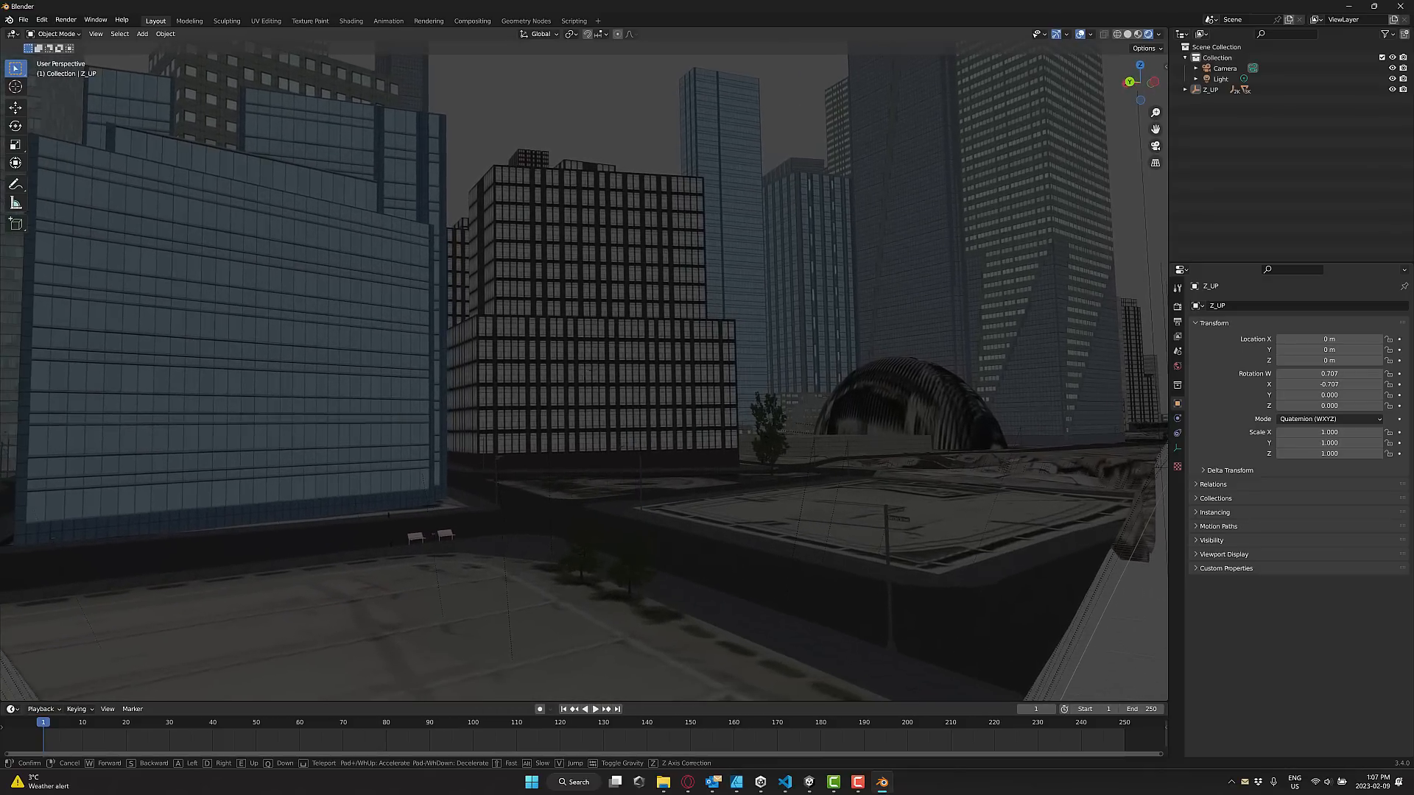
{"action": "key", "text": "w"}
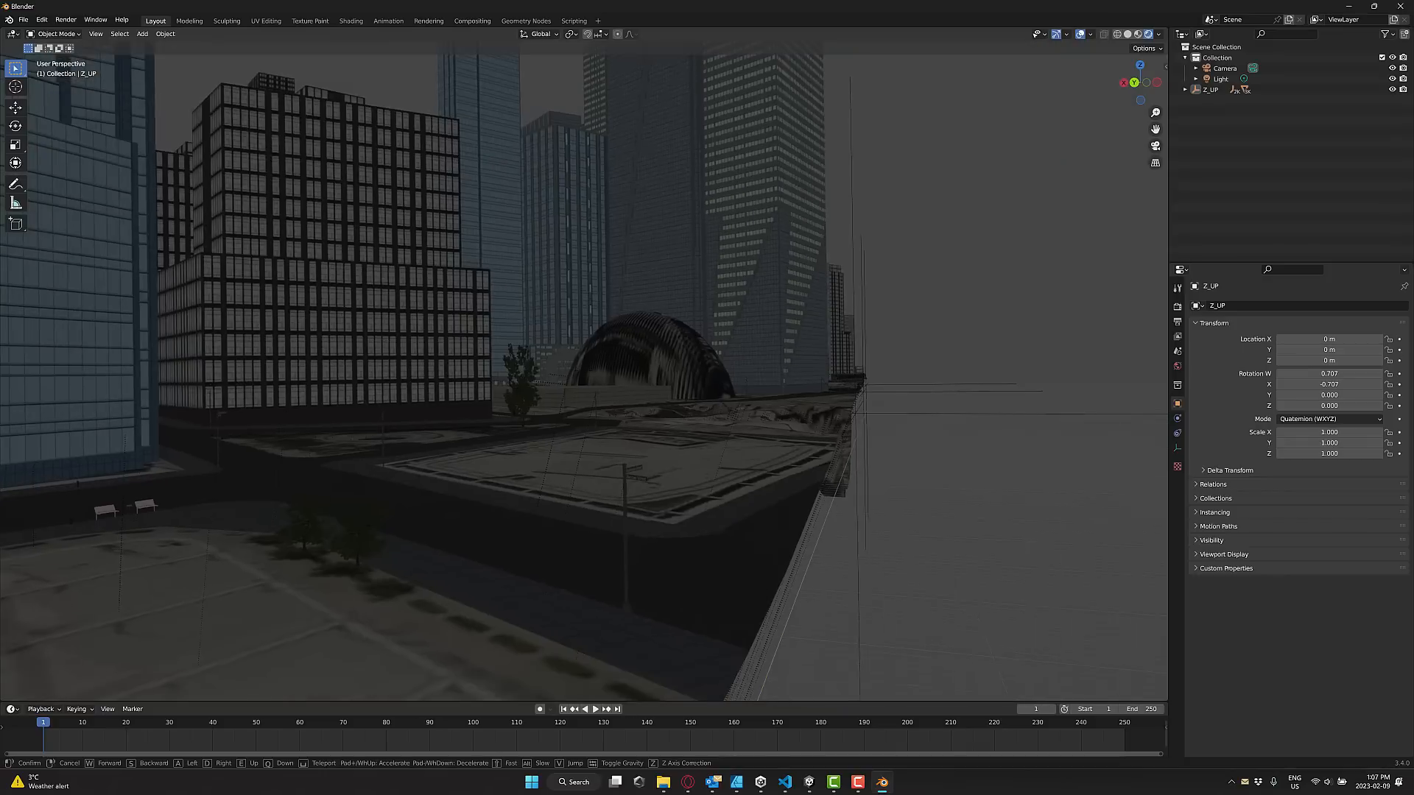
{"action": "key", "text": "w"}
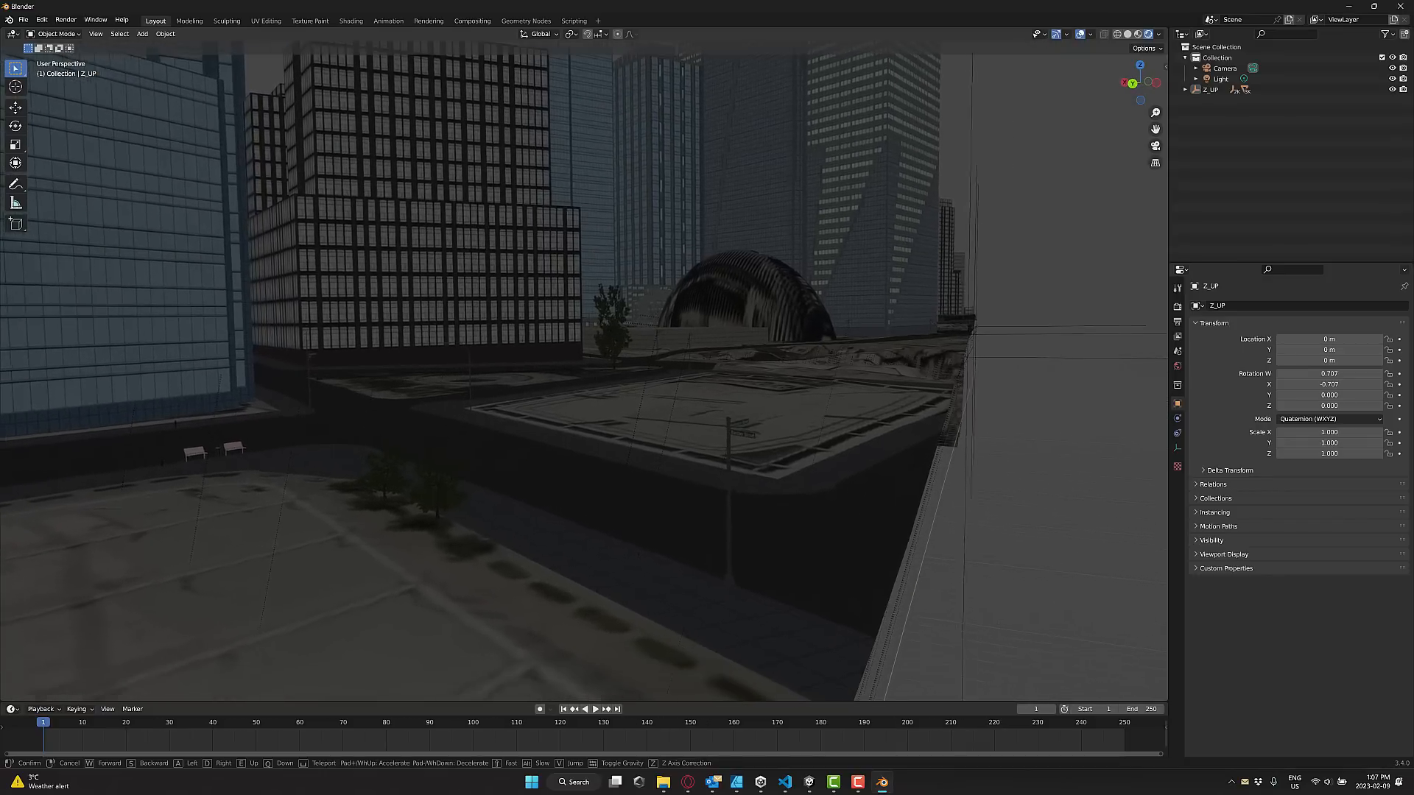
{"action": "key", "text": "w"}
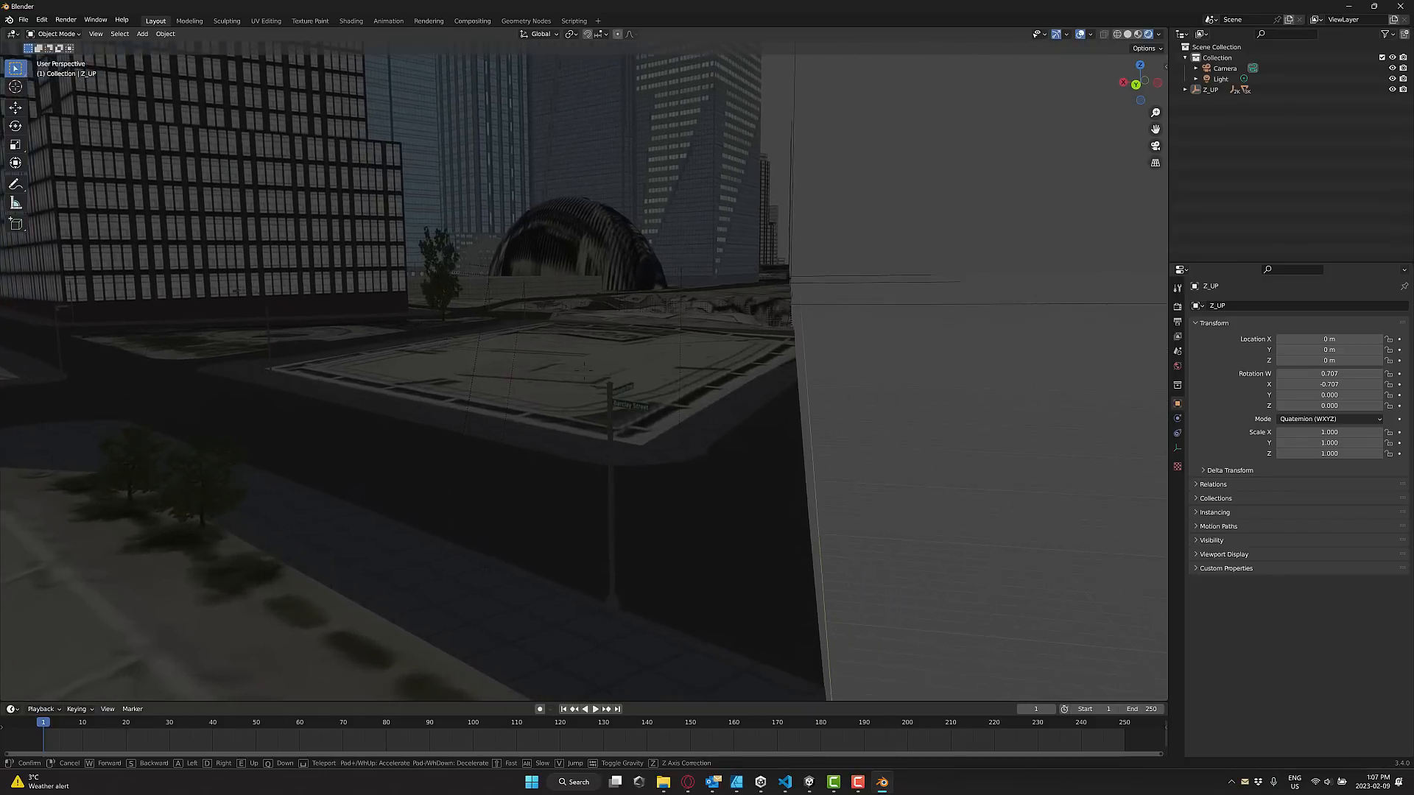
{"action": "key", "text": "w"}
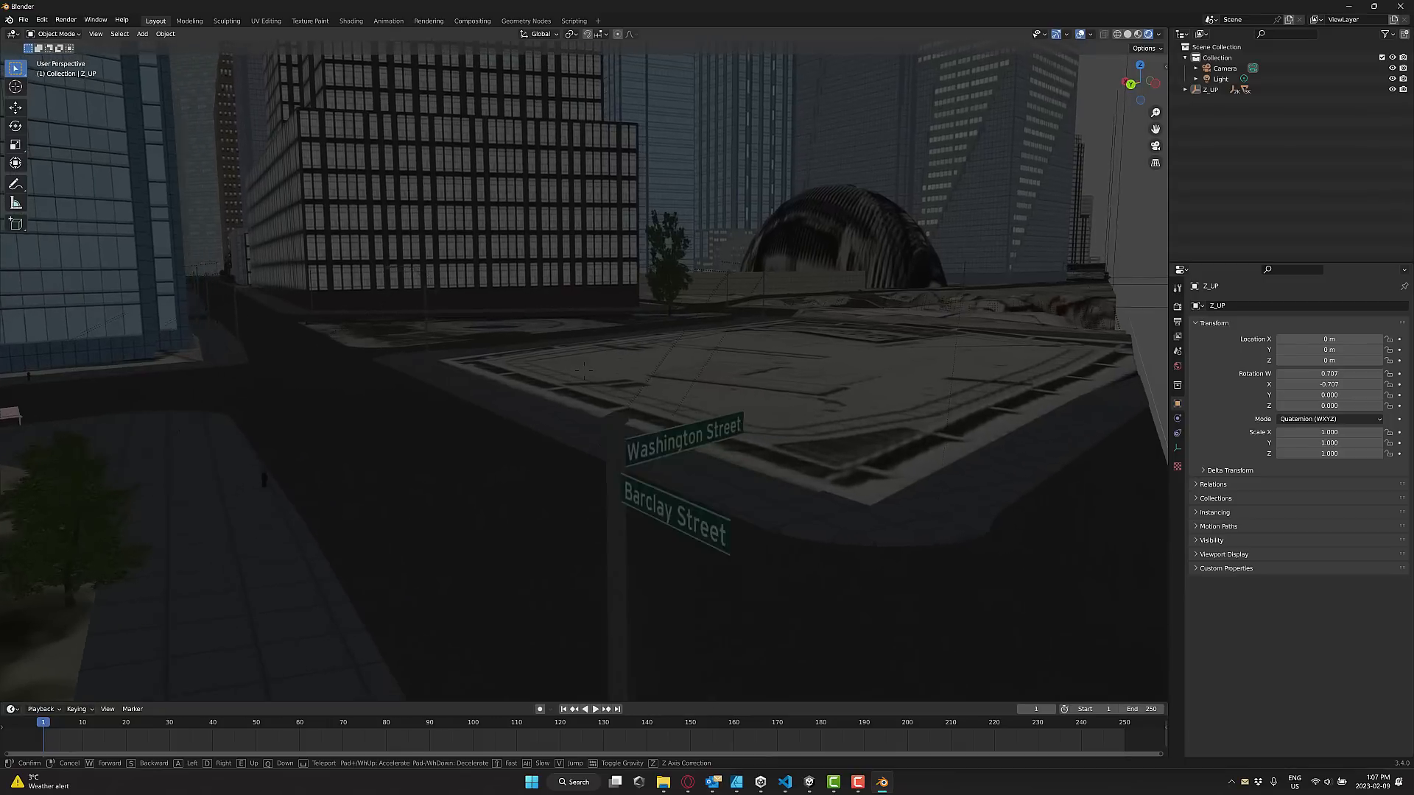
{"action": "key", "text": "w"}
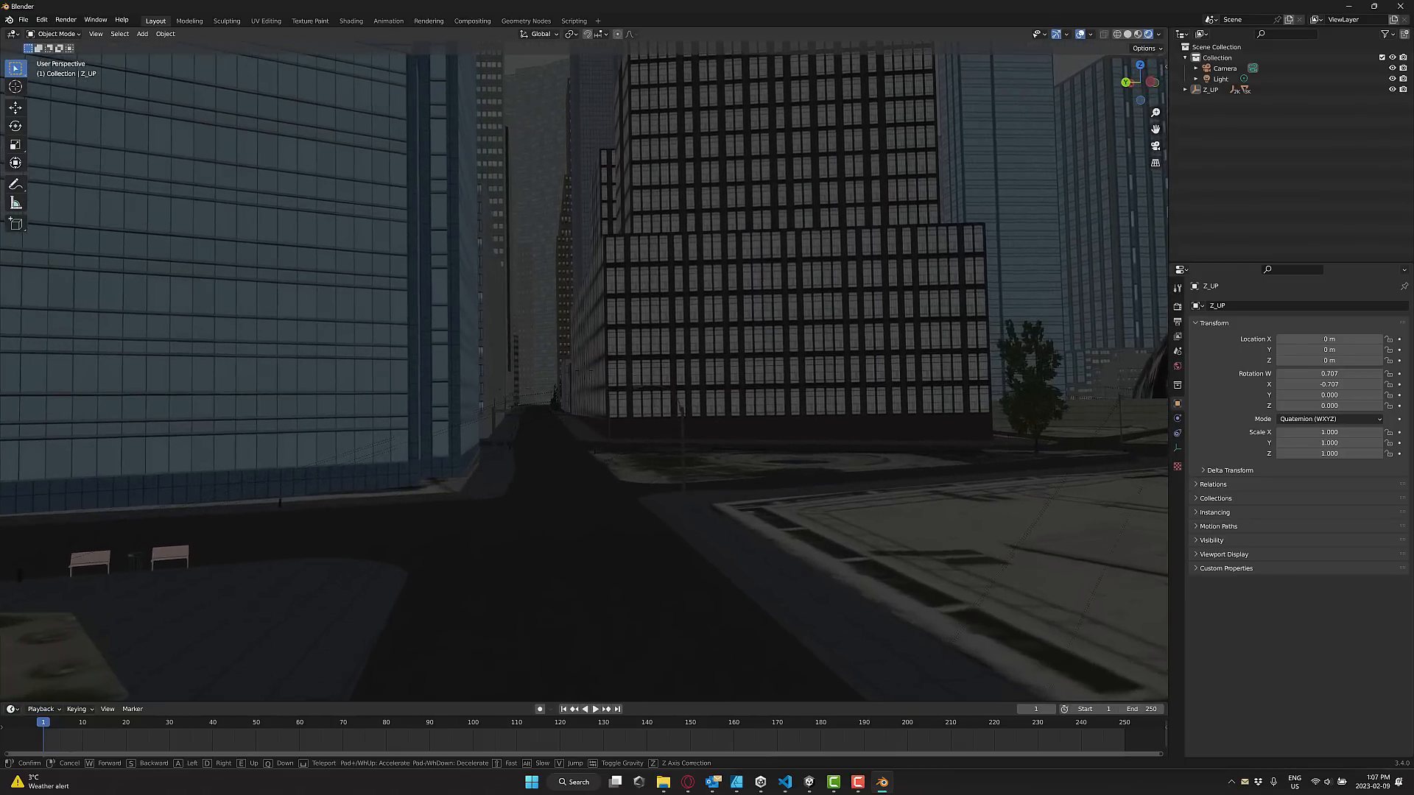
{"action": "key", "text": "w"}
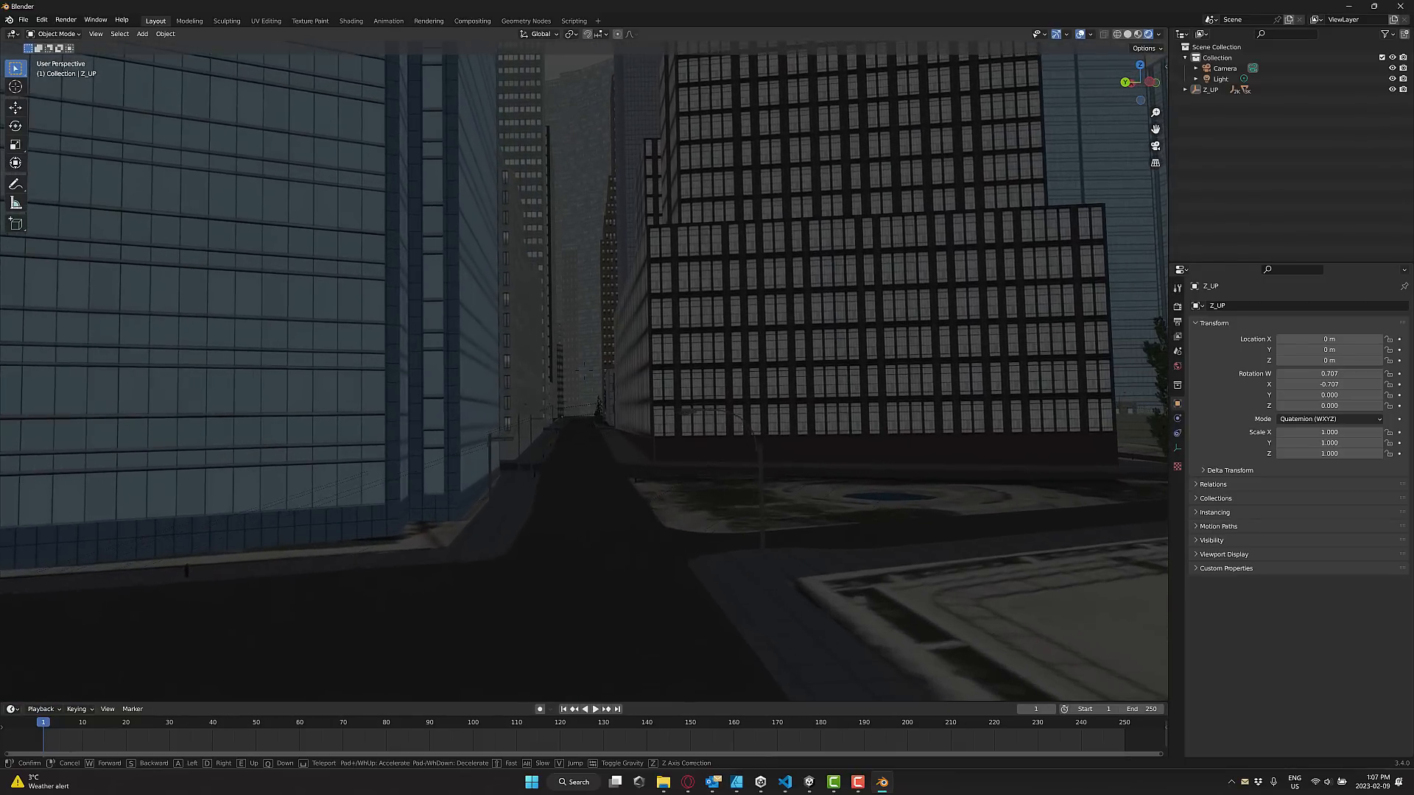
{"action": "key", "text": "w"}
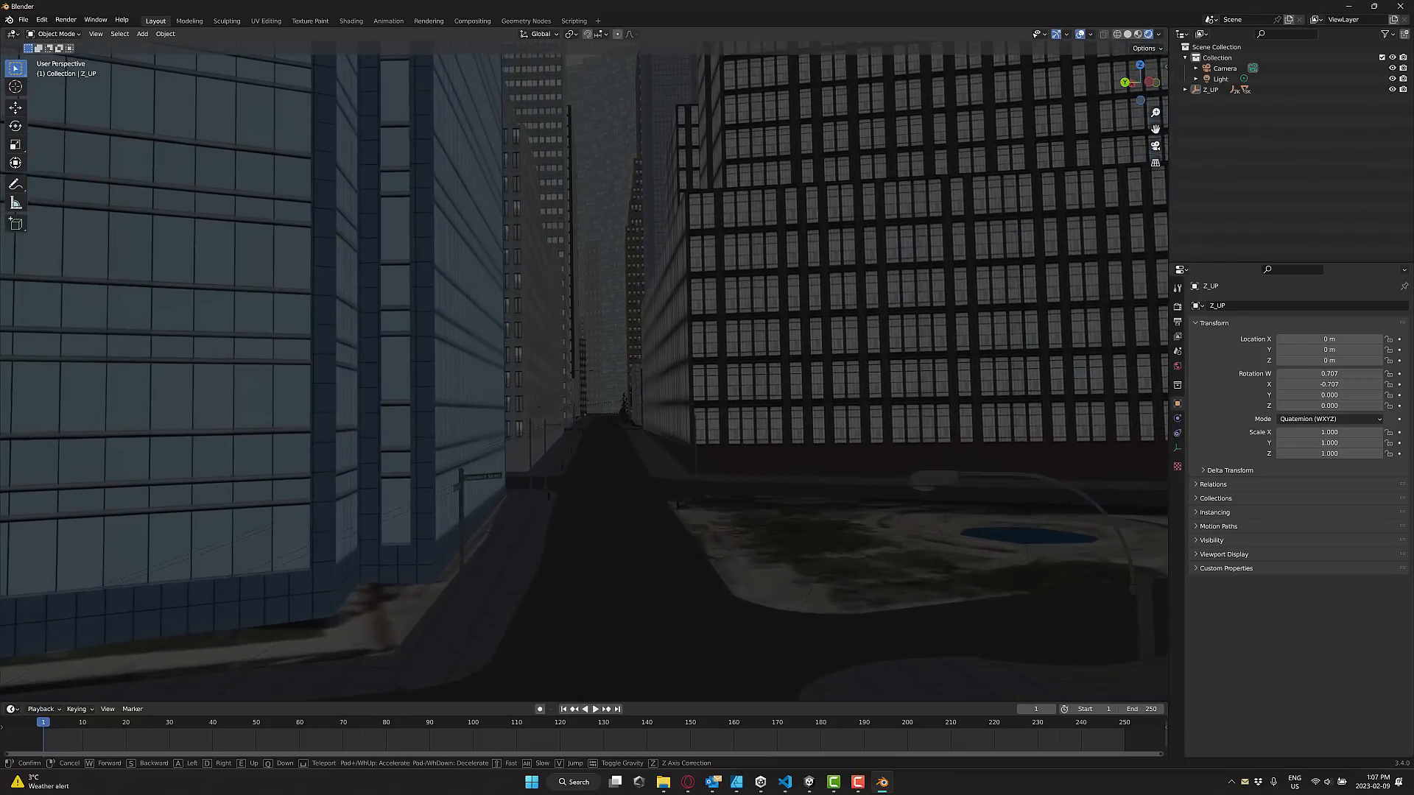
{"action": "left_click", "coordinate": [990, 308]}
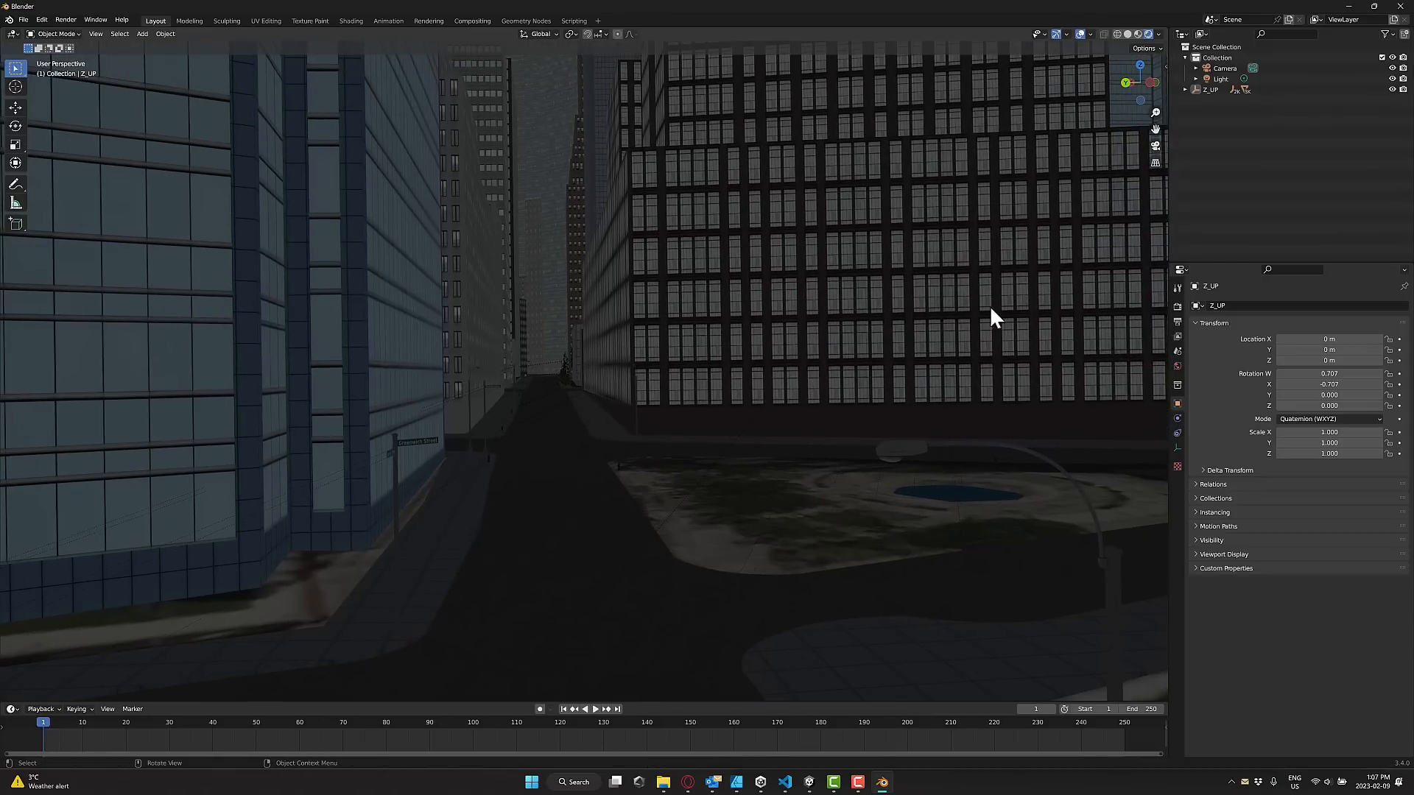
- Raise the world background's strength to 2.5
{"action": "left_click", "coordinate": [1178, 366]}
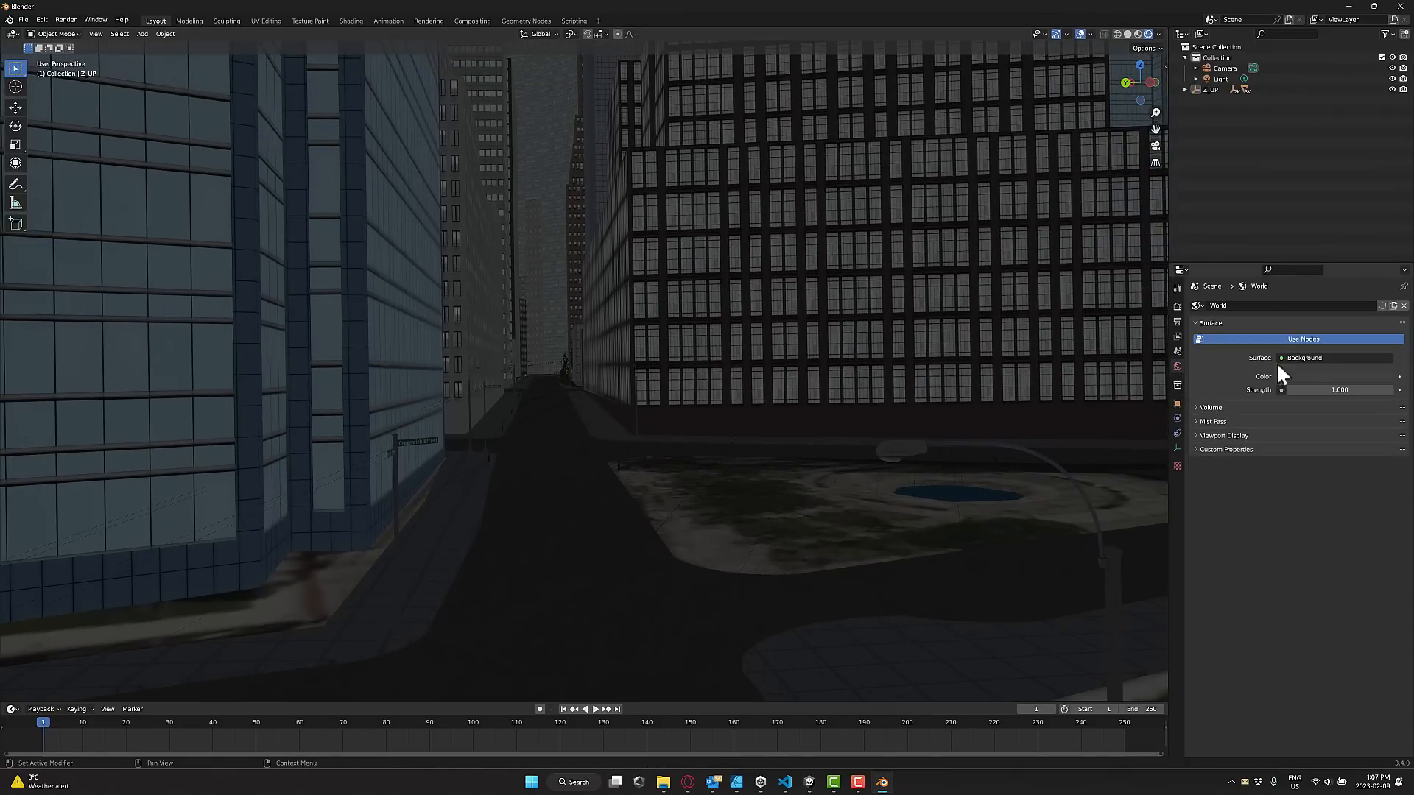
{"action": "left_click_drag", "start_coordinate": [1316, 388], "coordinate": [1344, 388]}
- Use walk navigation to examine the brightened city along the street past West Broadway and Barclay Street
{"action": "key", "text": "shift+grave"}
{"action": "key", "text": "w"}
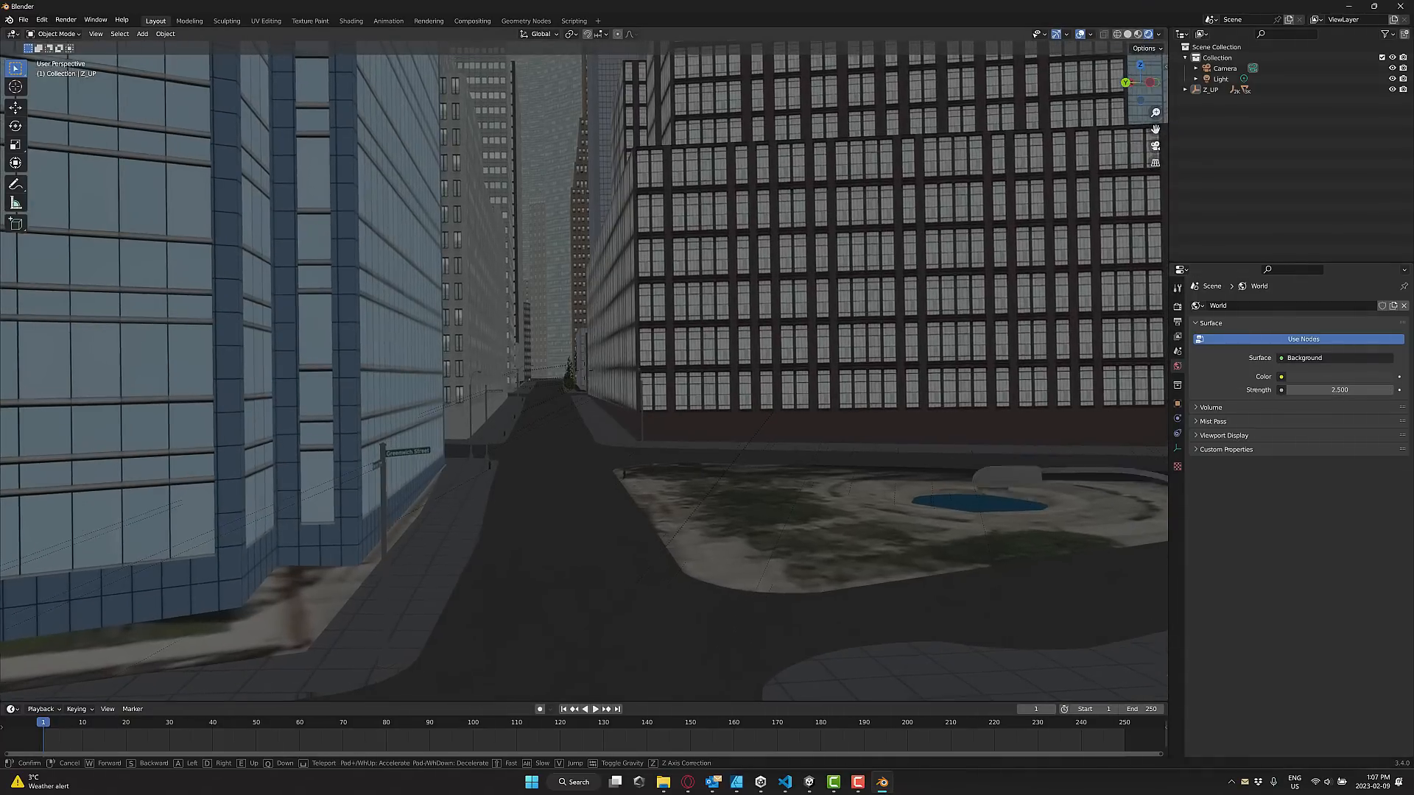
{"action": "key", "text": "w"}
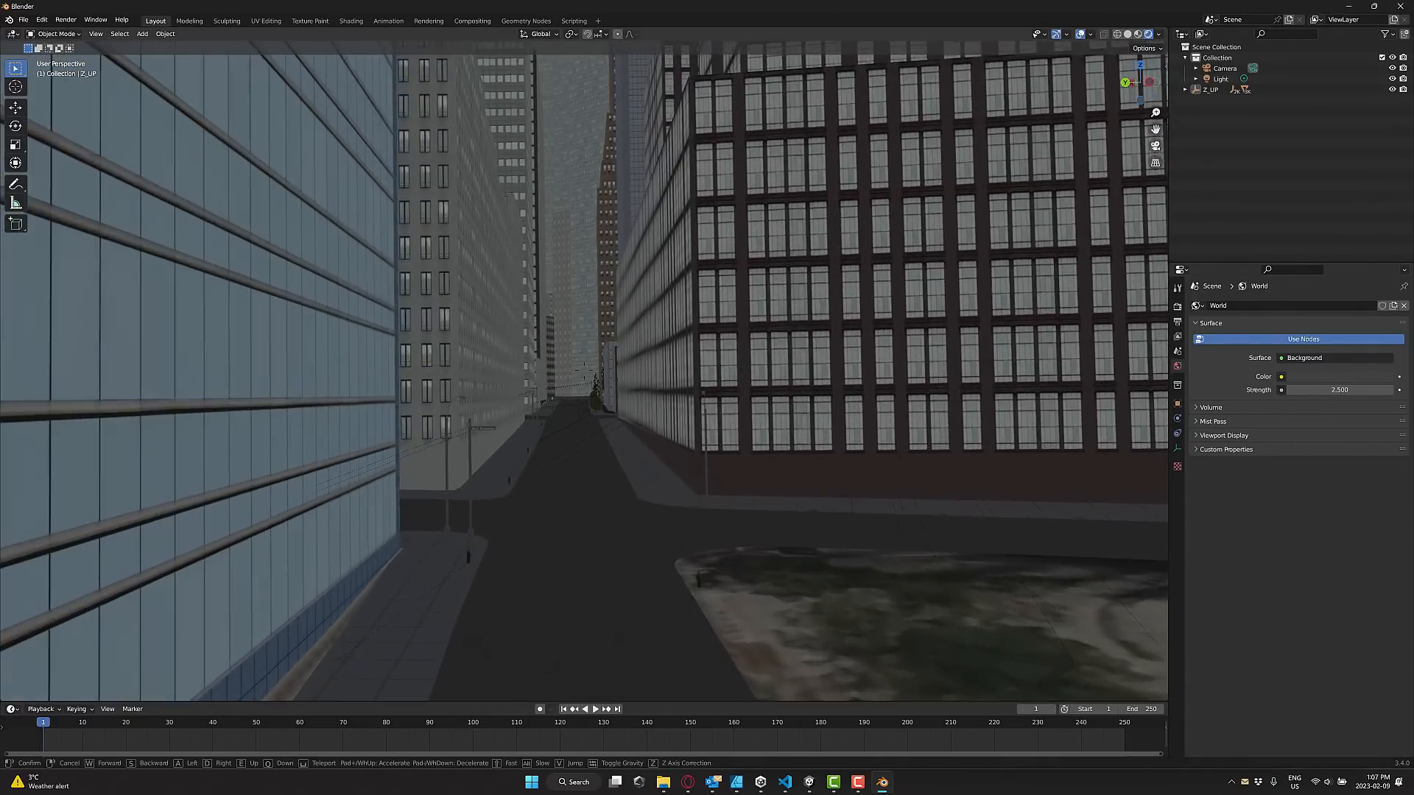
{"action": "key", "text": "w"}
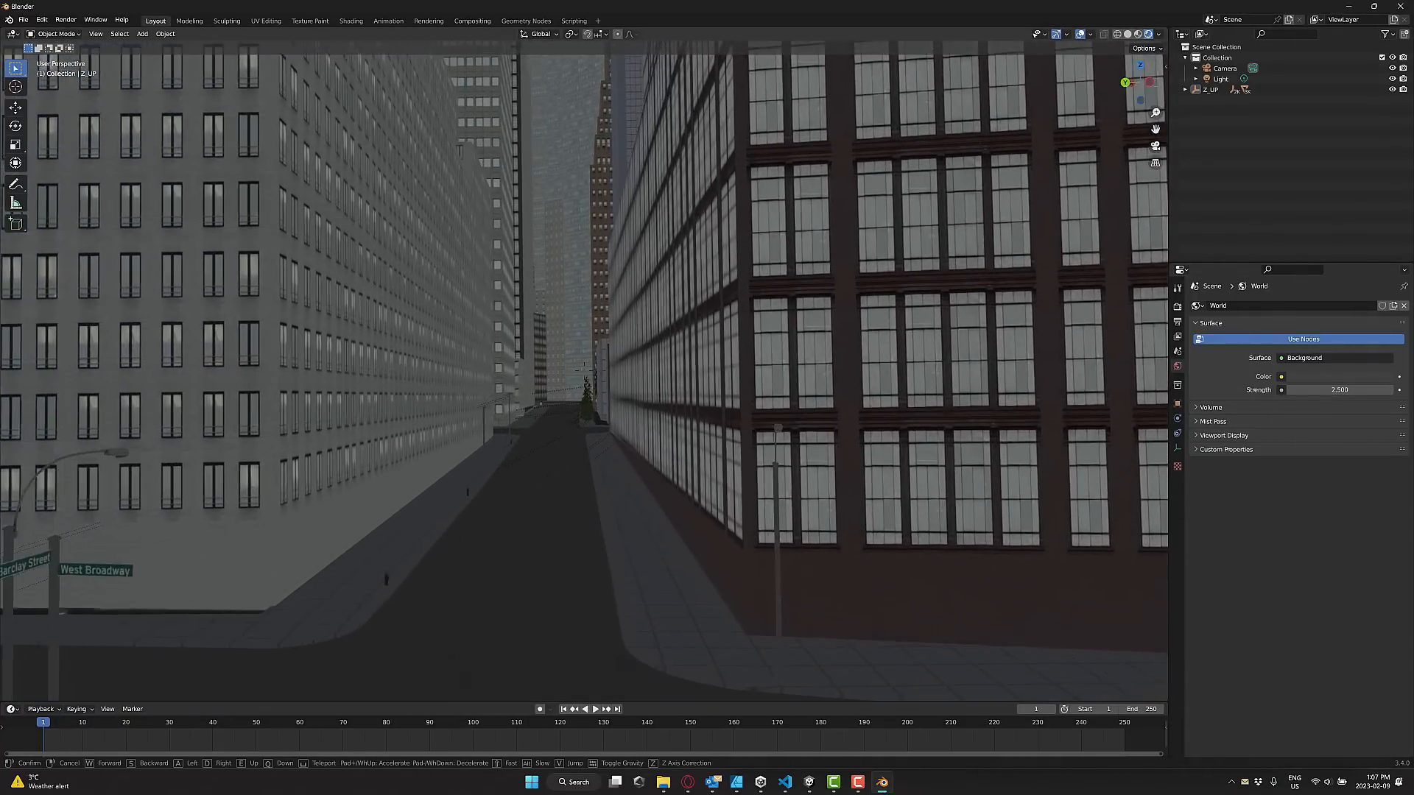
{"action": "key", "text": "w"}
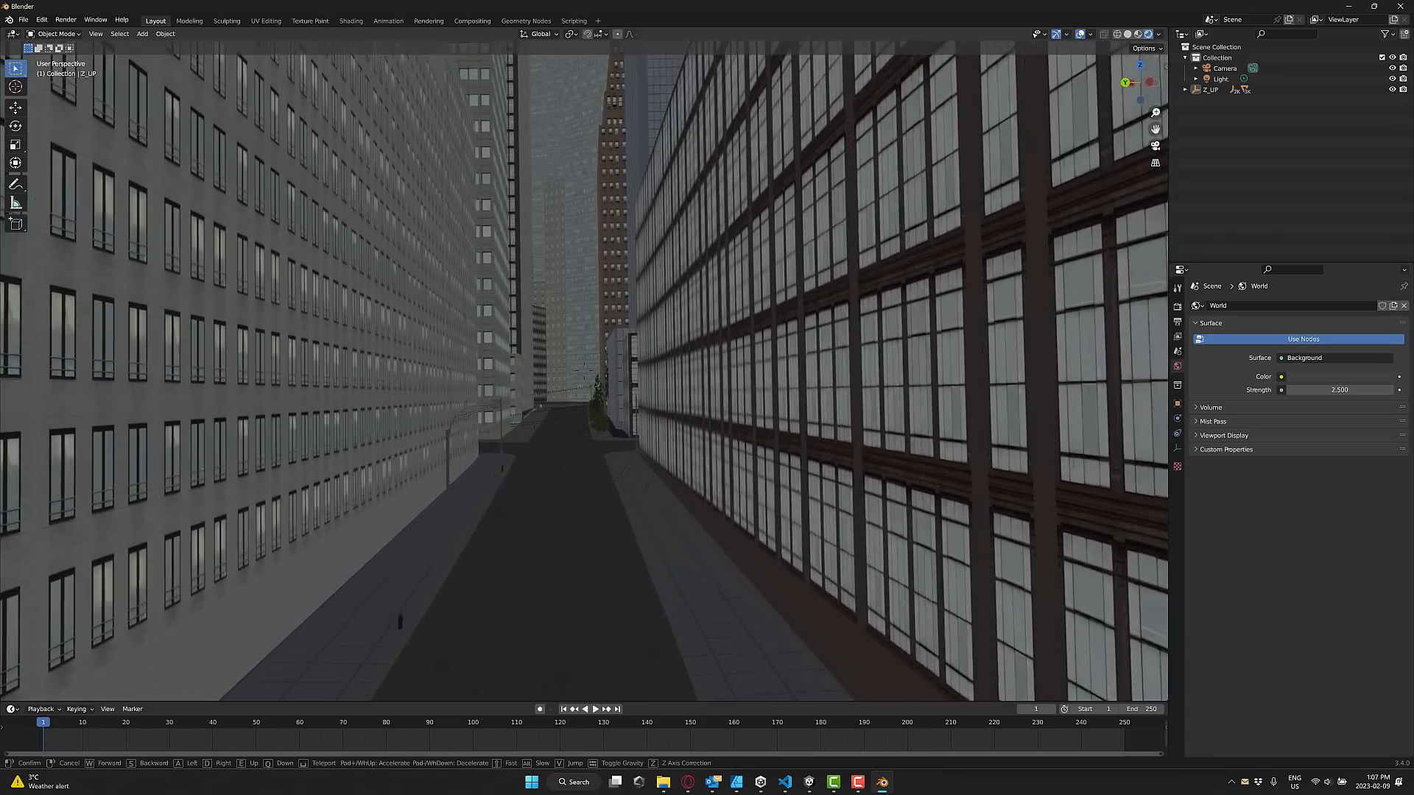
{"action": "key", "text": "w"}
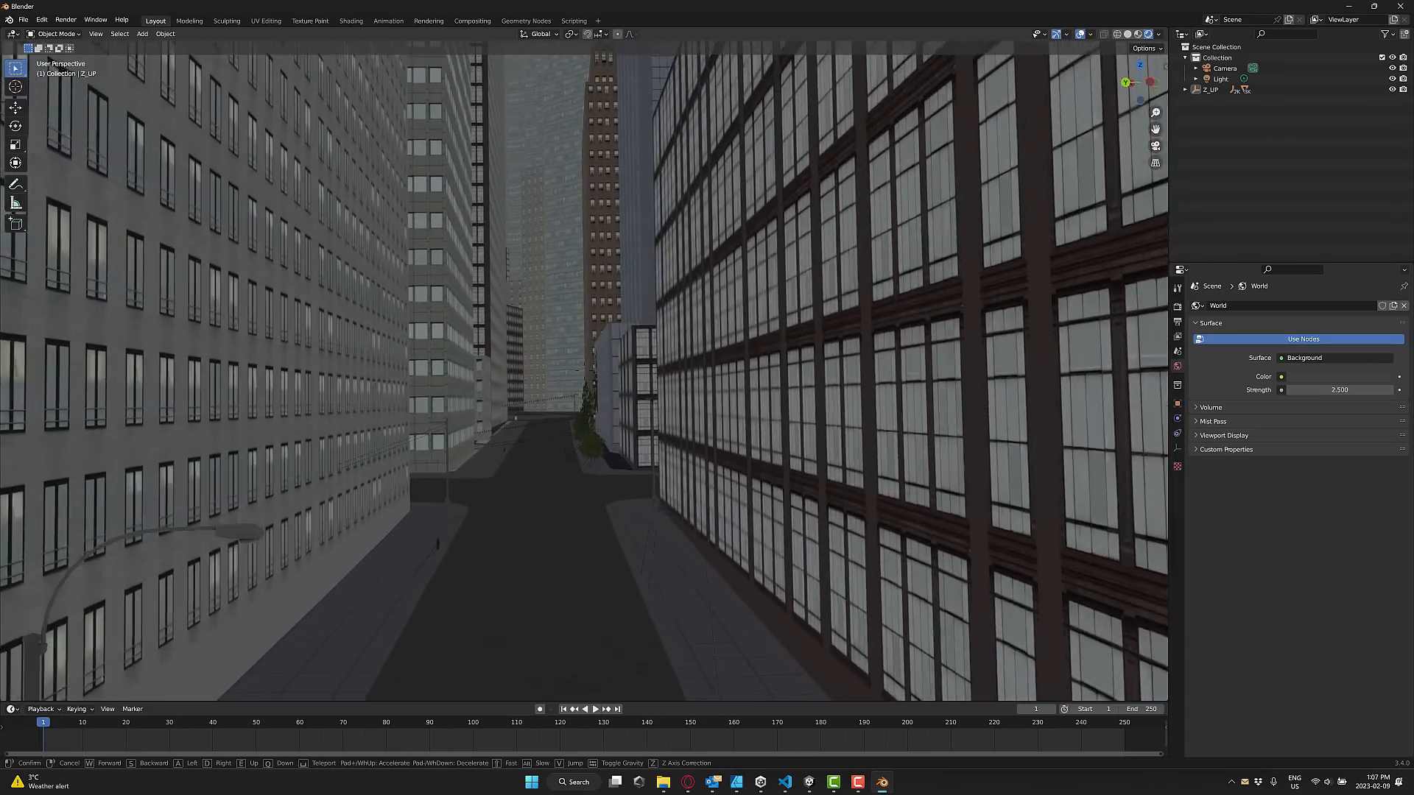
{"action": "key", "text": "w"}
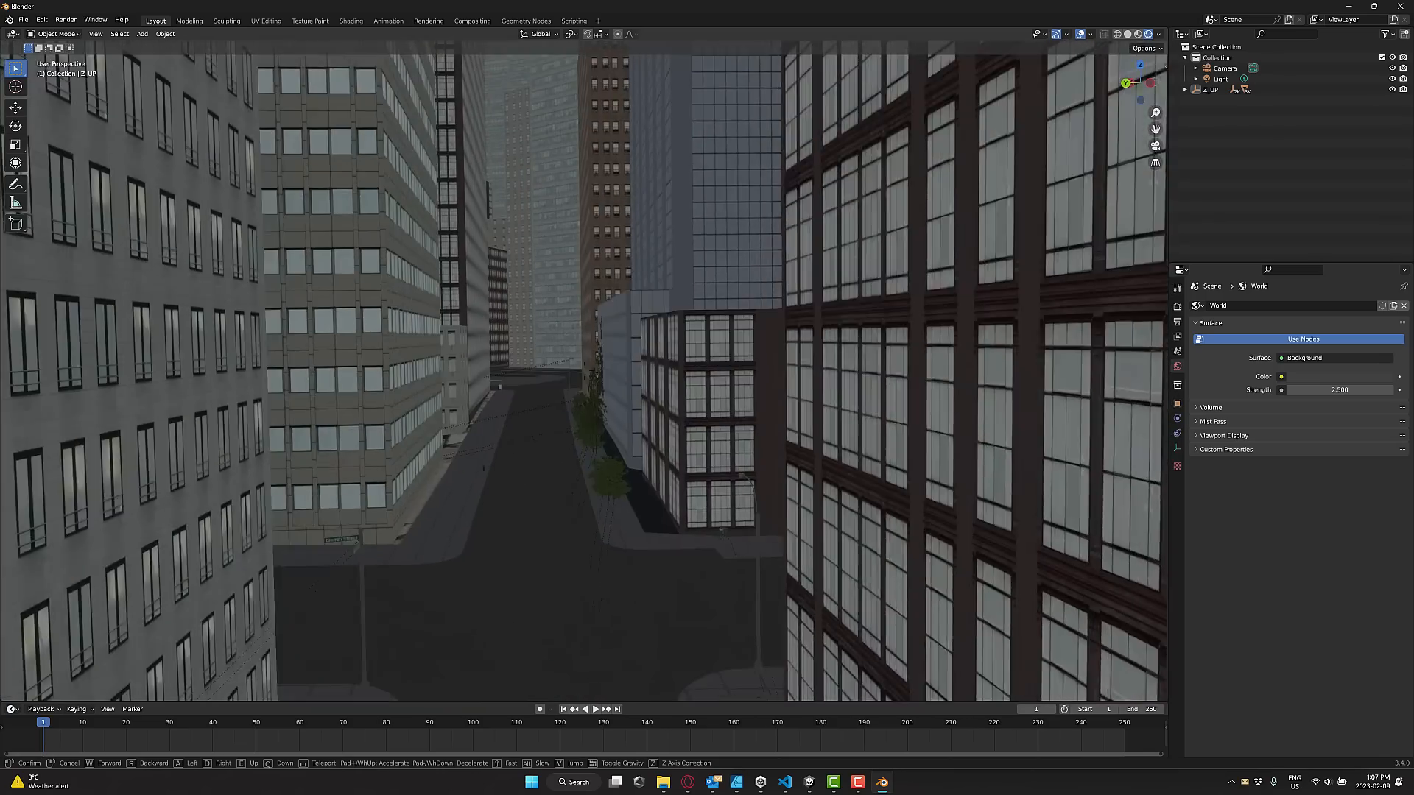
{"action": "key", "text": "w"}
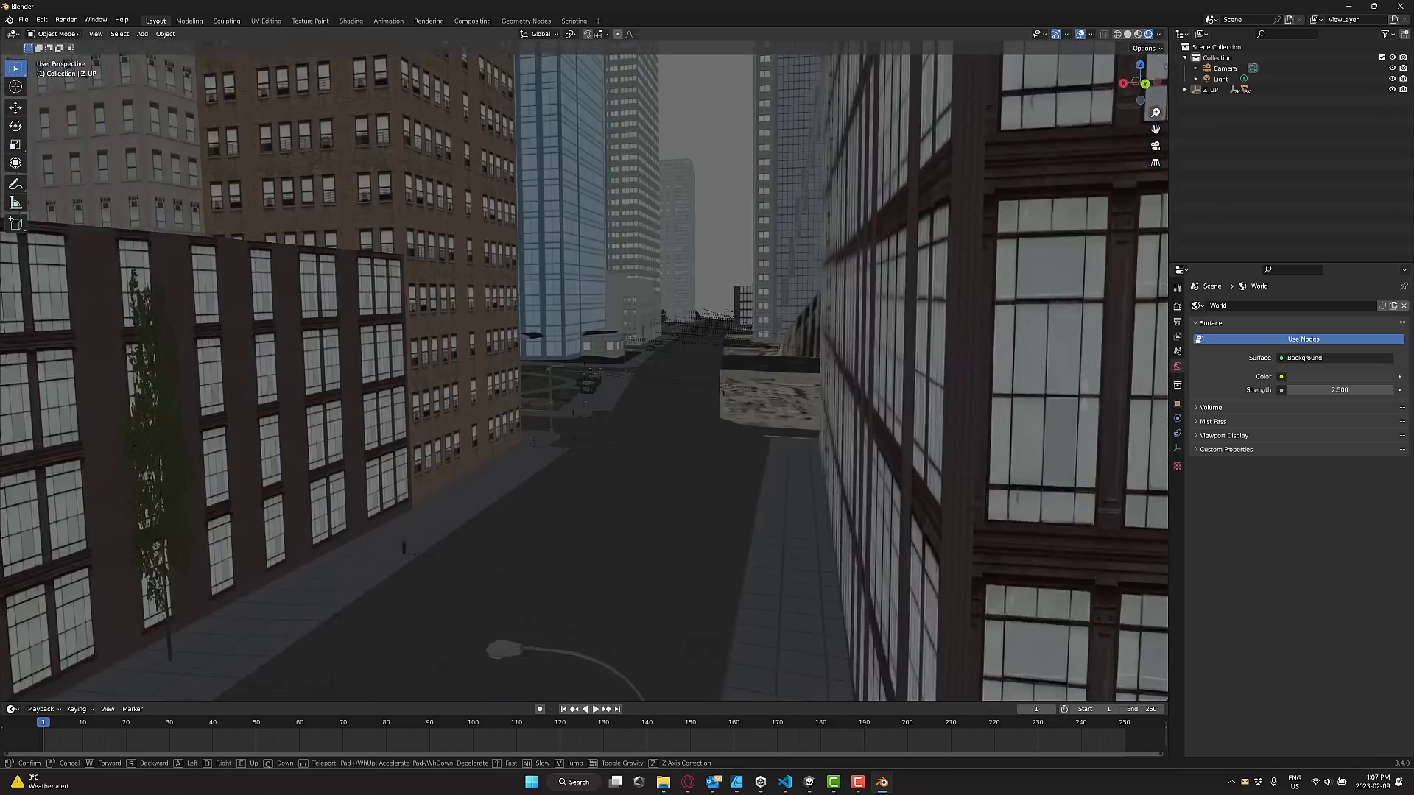
{"action": "key", "text": "w"}
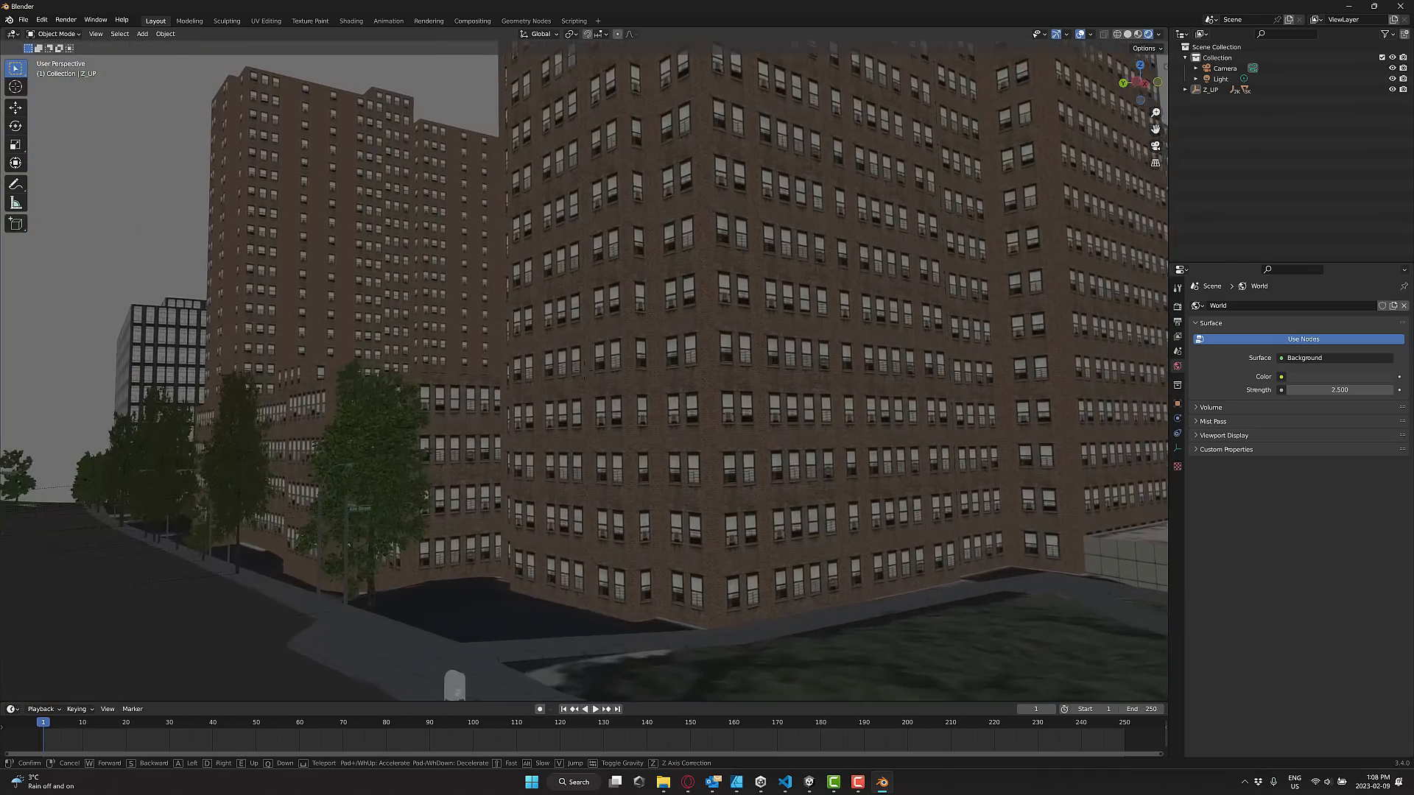
- Continue the walkthrough between the brick and concrete buildings around Cliff Street, ending at the intersection beside the blue glass building
{"action": "key", "text": "w"}
{"action": "key", "text": "d"}
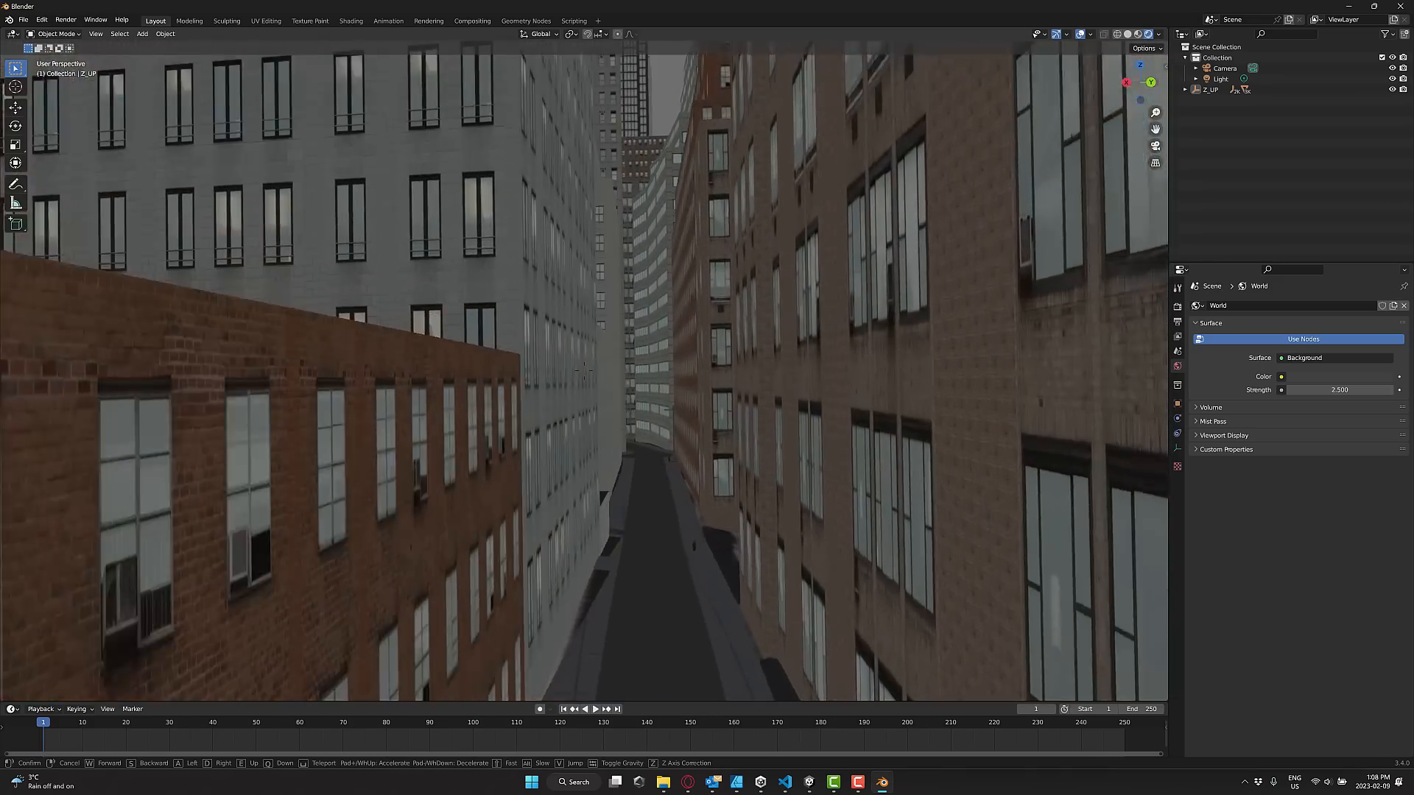
{"action": "key", "text": "w"}
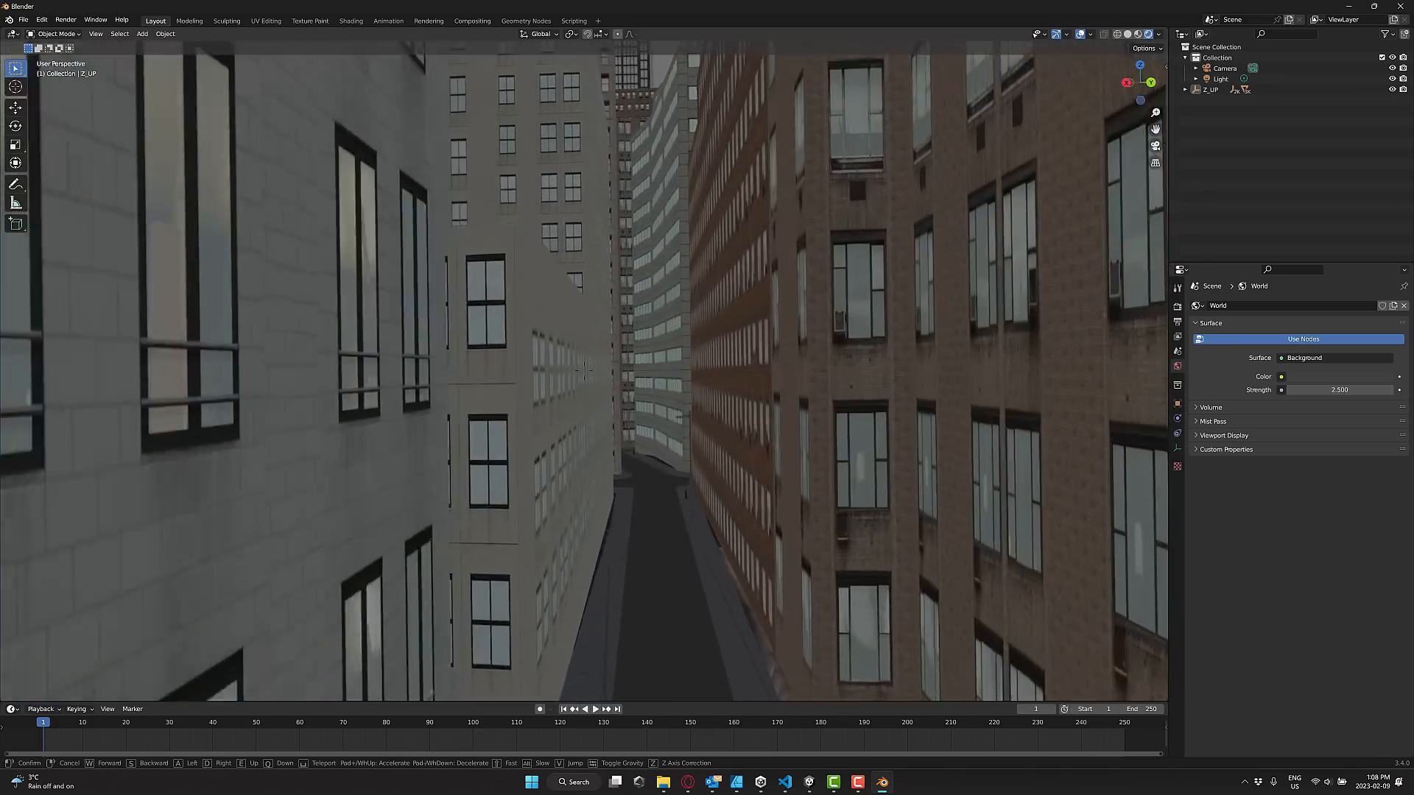
{"action": "key", "text": "w"}
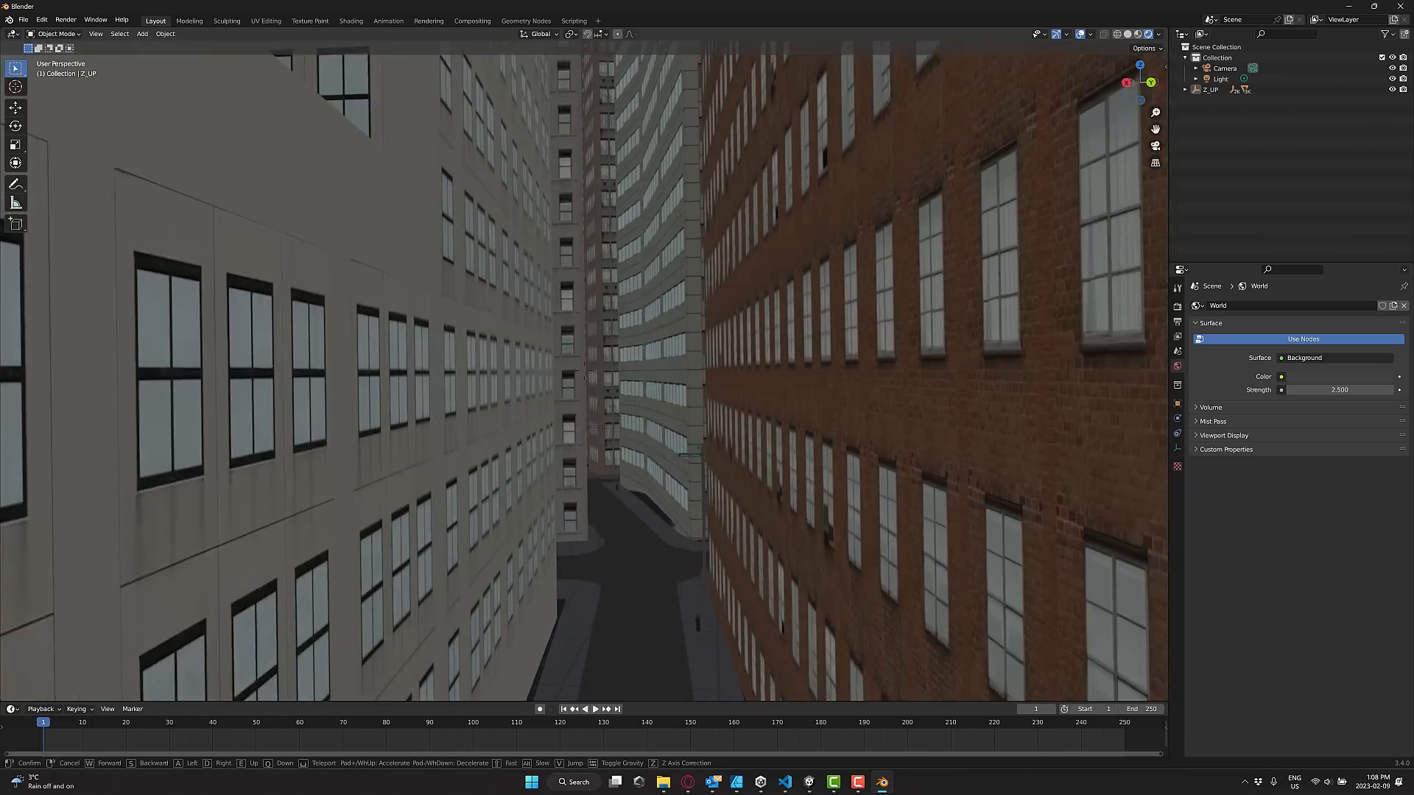
{"action": "key", "text": "w"}
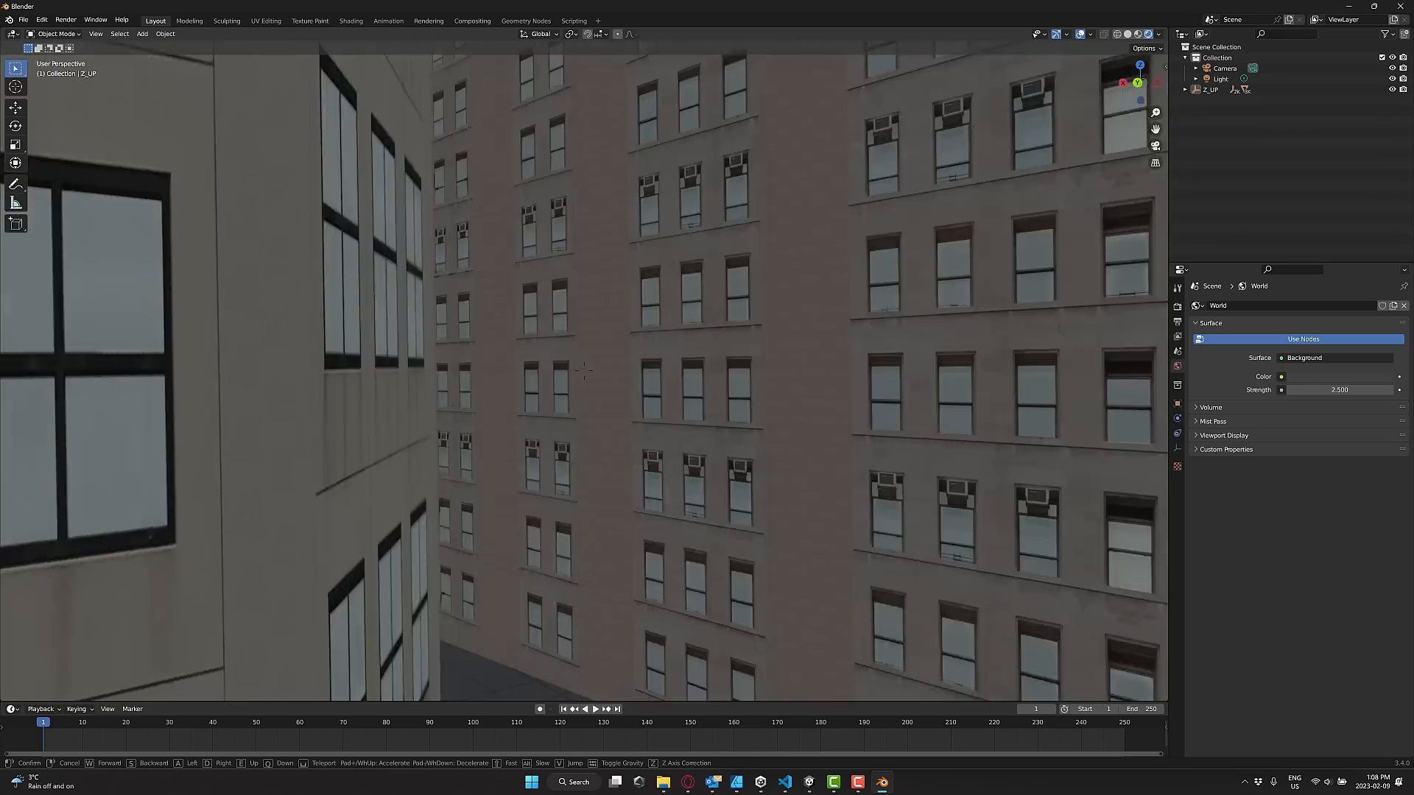
{"action": "key", "text": "w"}
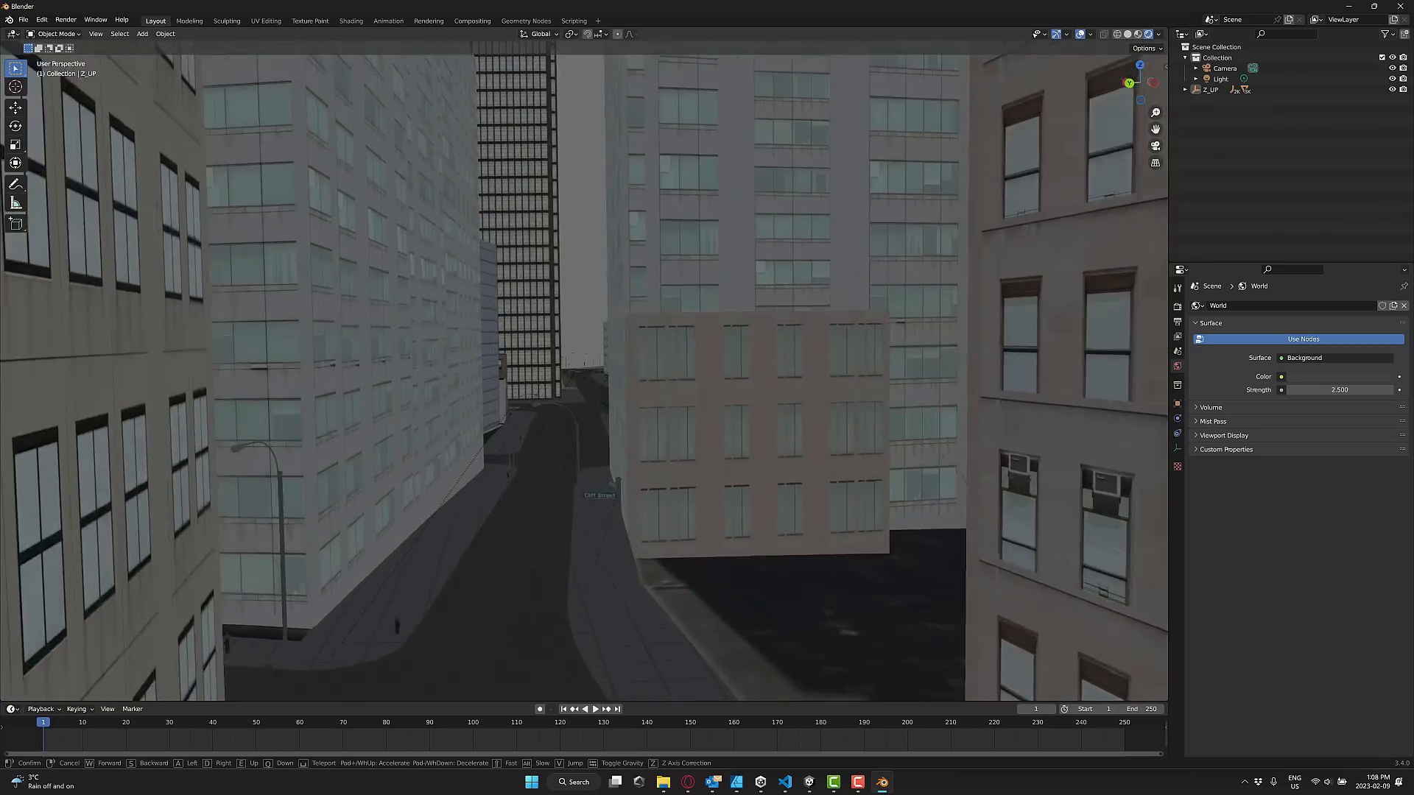
{"action": "key", "text": "w"}
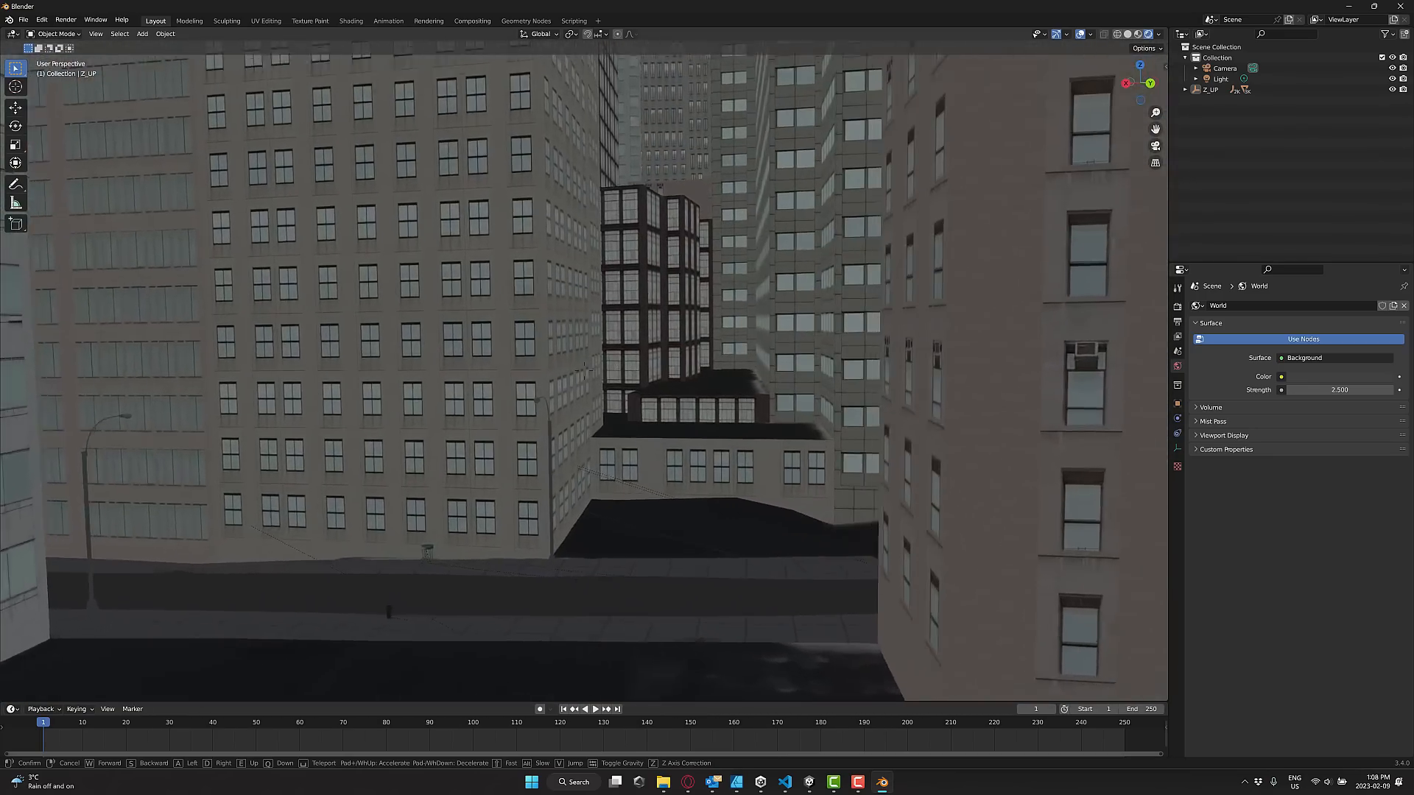
{"action": "key", "text": "w"}
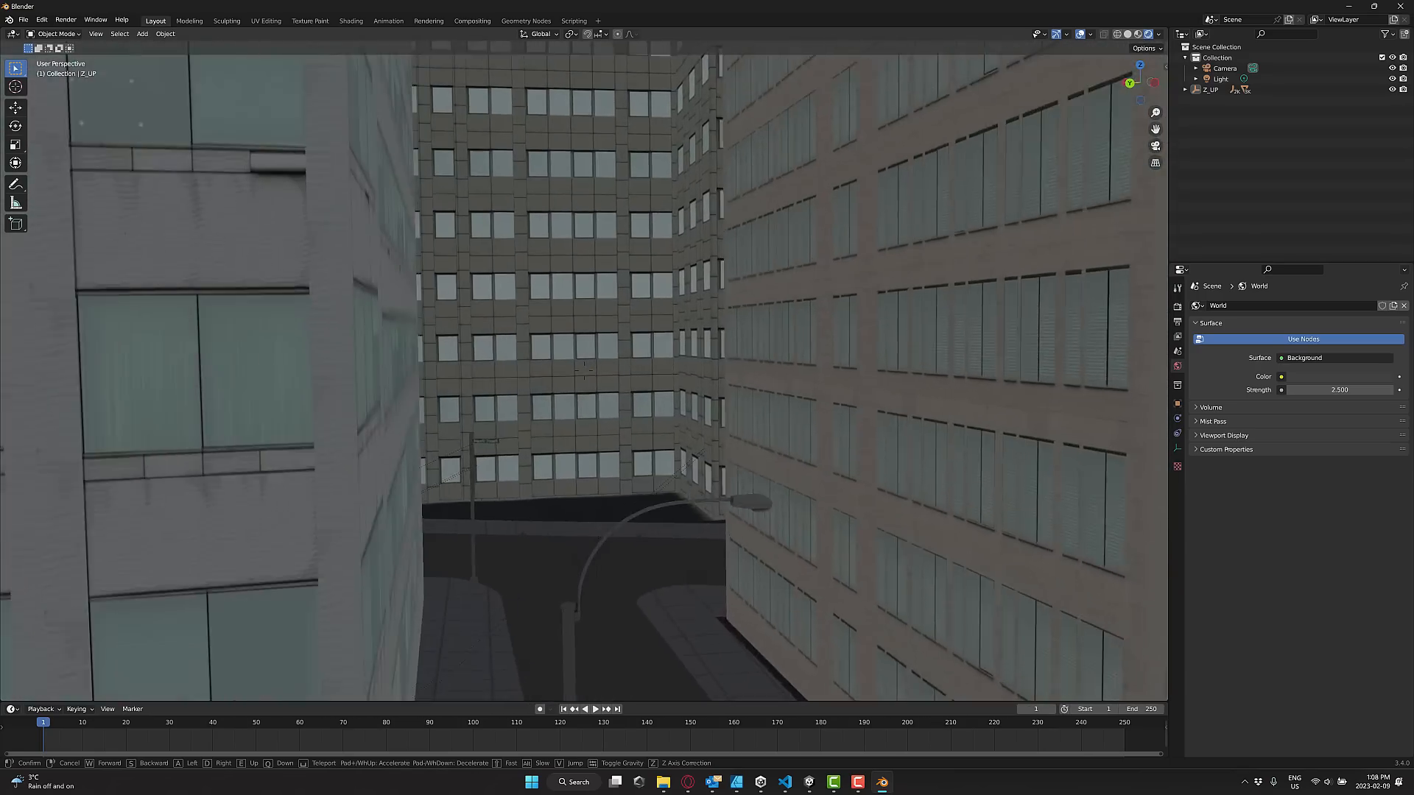
{"action": "key", "text": "w"}
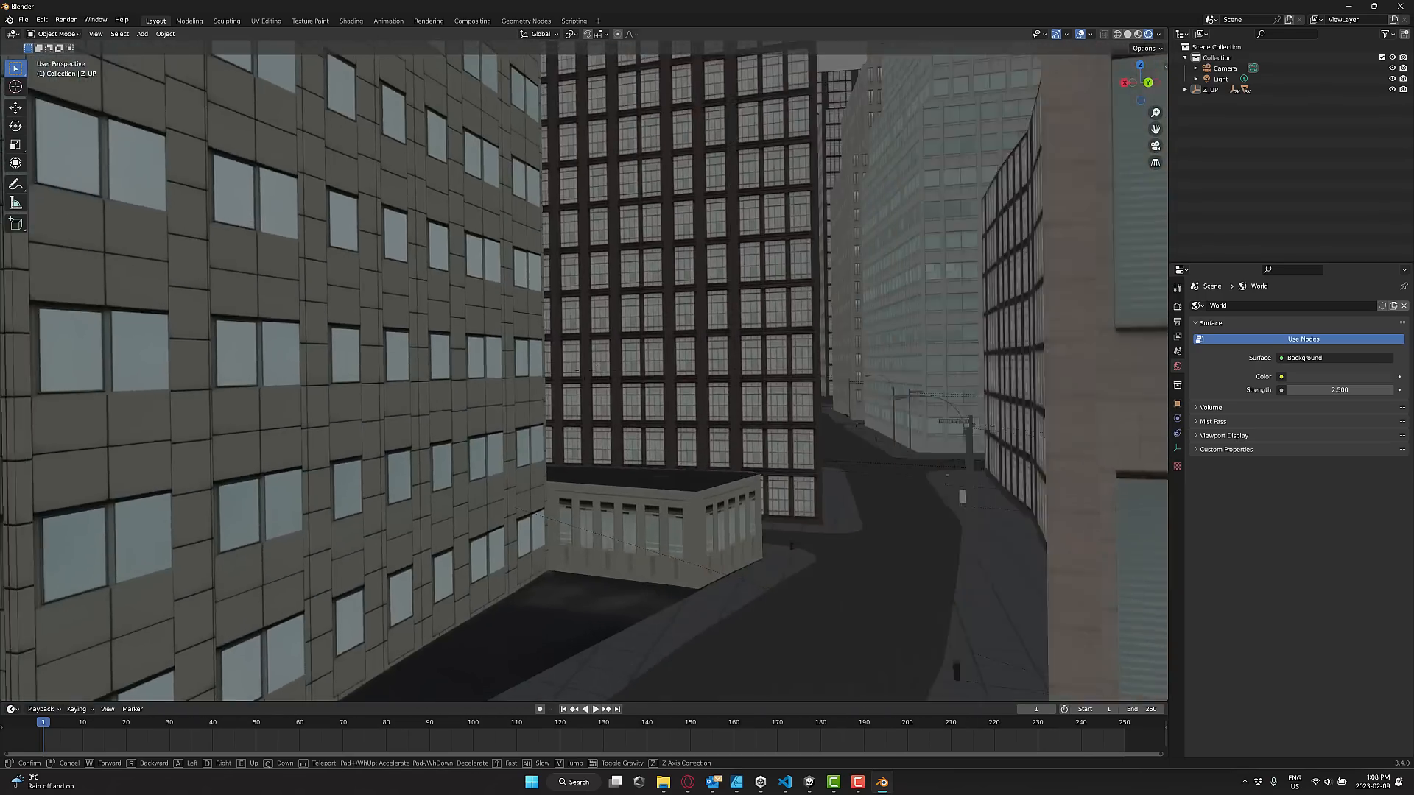
{"action": "key", "text": "w"}
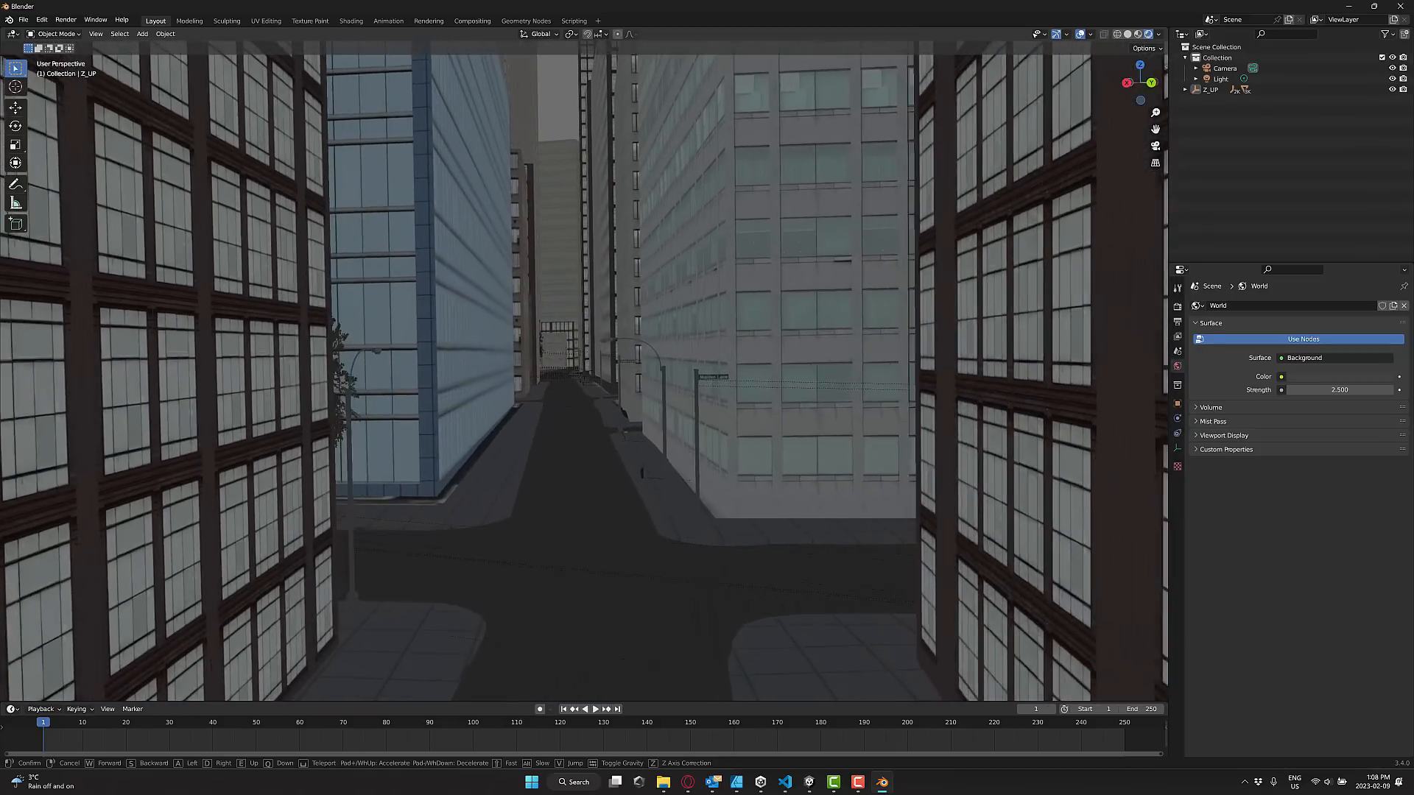
{"action": "left_click", "coordinate": [823, 383]}
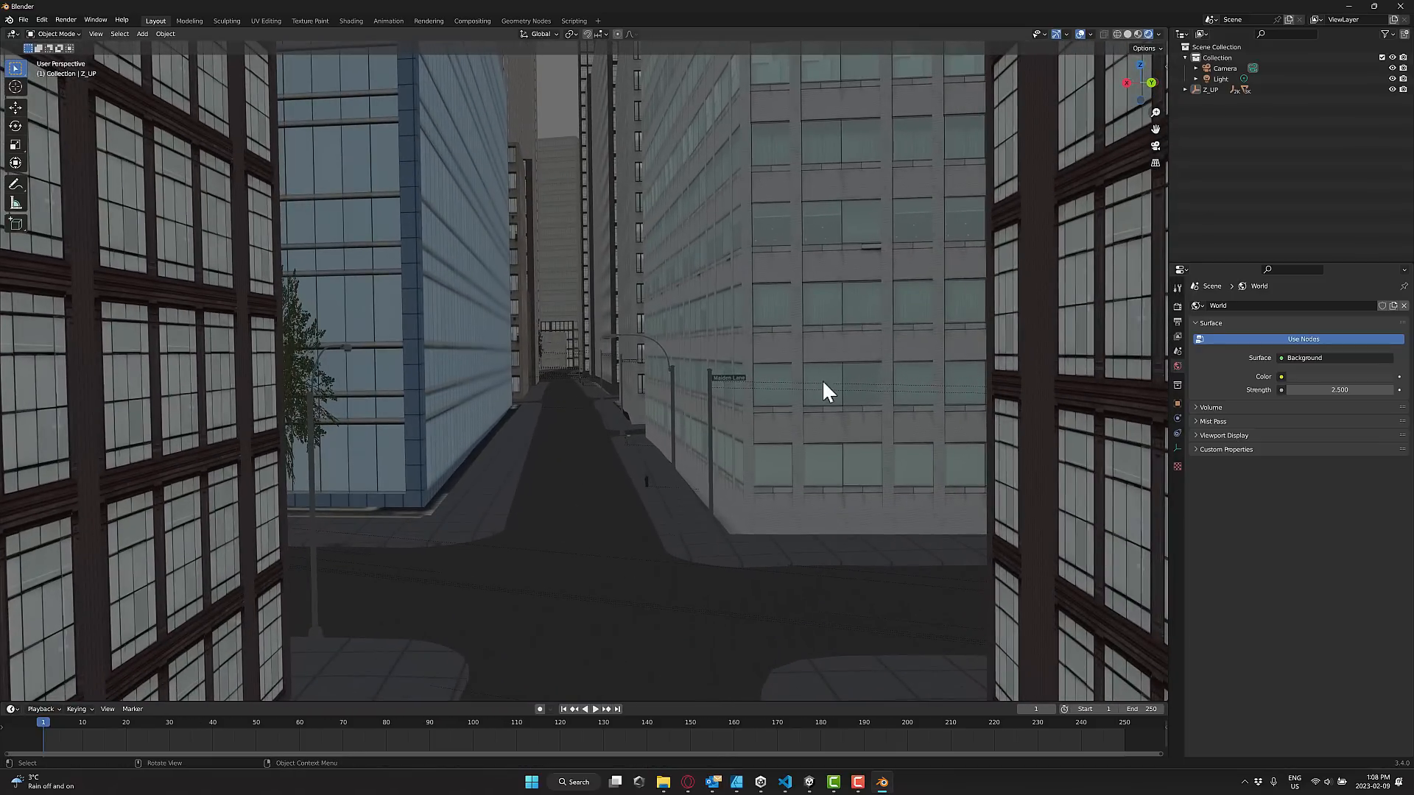
- Switch to the browser and view Geopipe's publisher page and its listed assets on the Unity Asset Store
{"action": "left_click", "coordinate": [688, 782]}
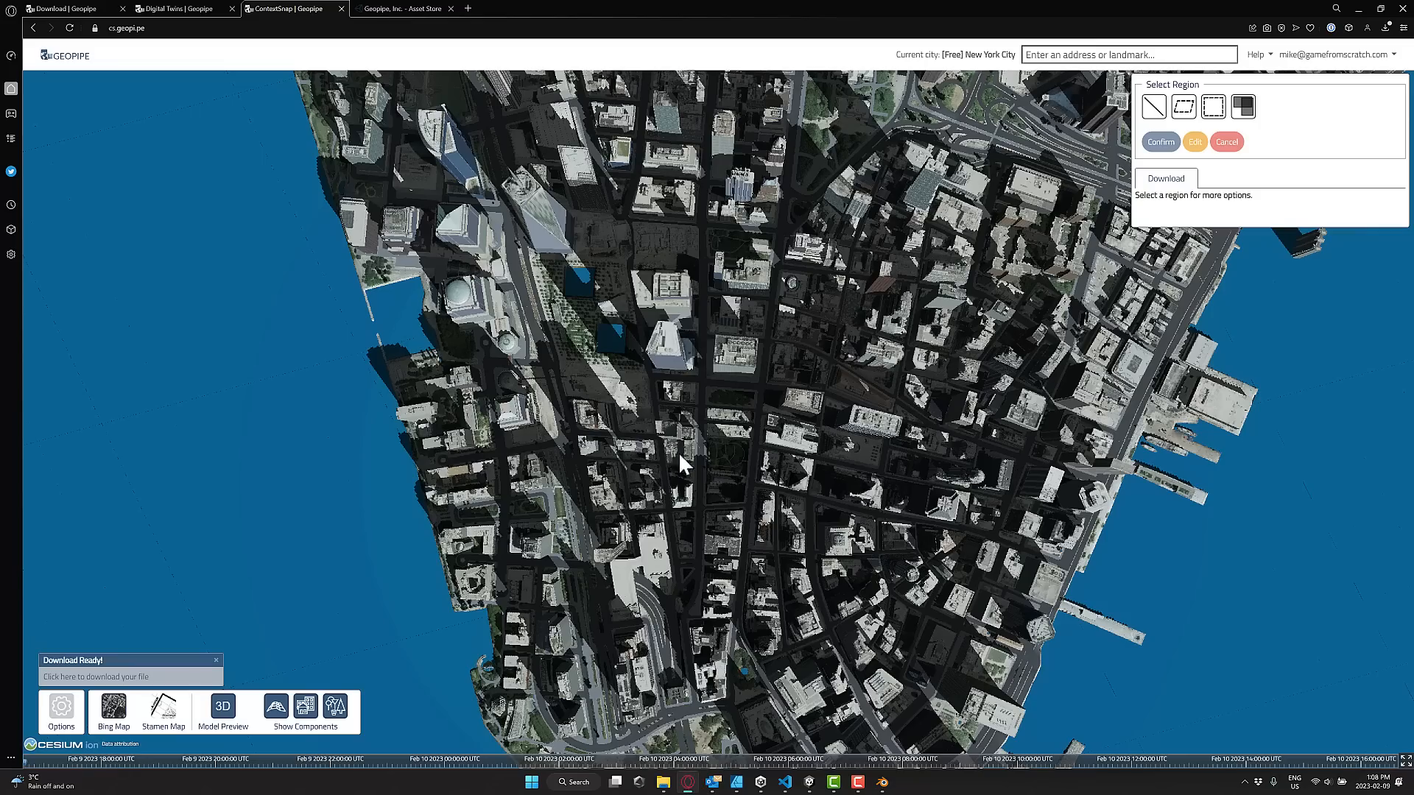
{"action": "left_click", "coordinate": [405, 9]}
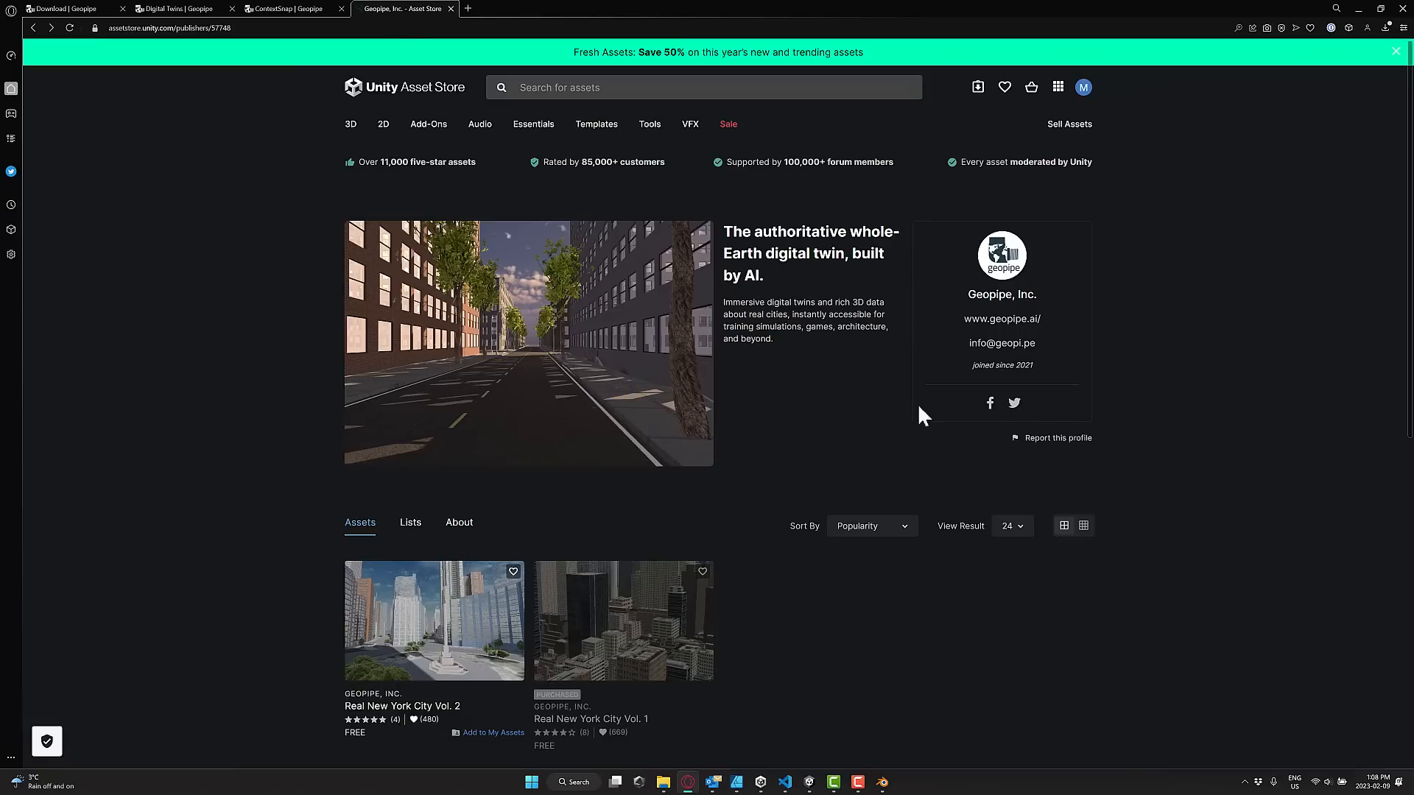
{"action": "scroll", "coordinate": [467, 619], "scroll_direction": "down", "scroll_amount": 2}
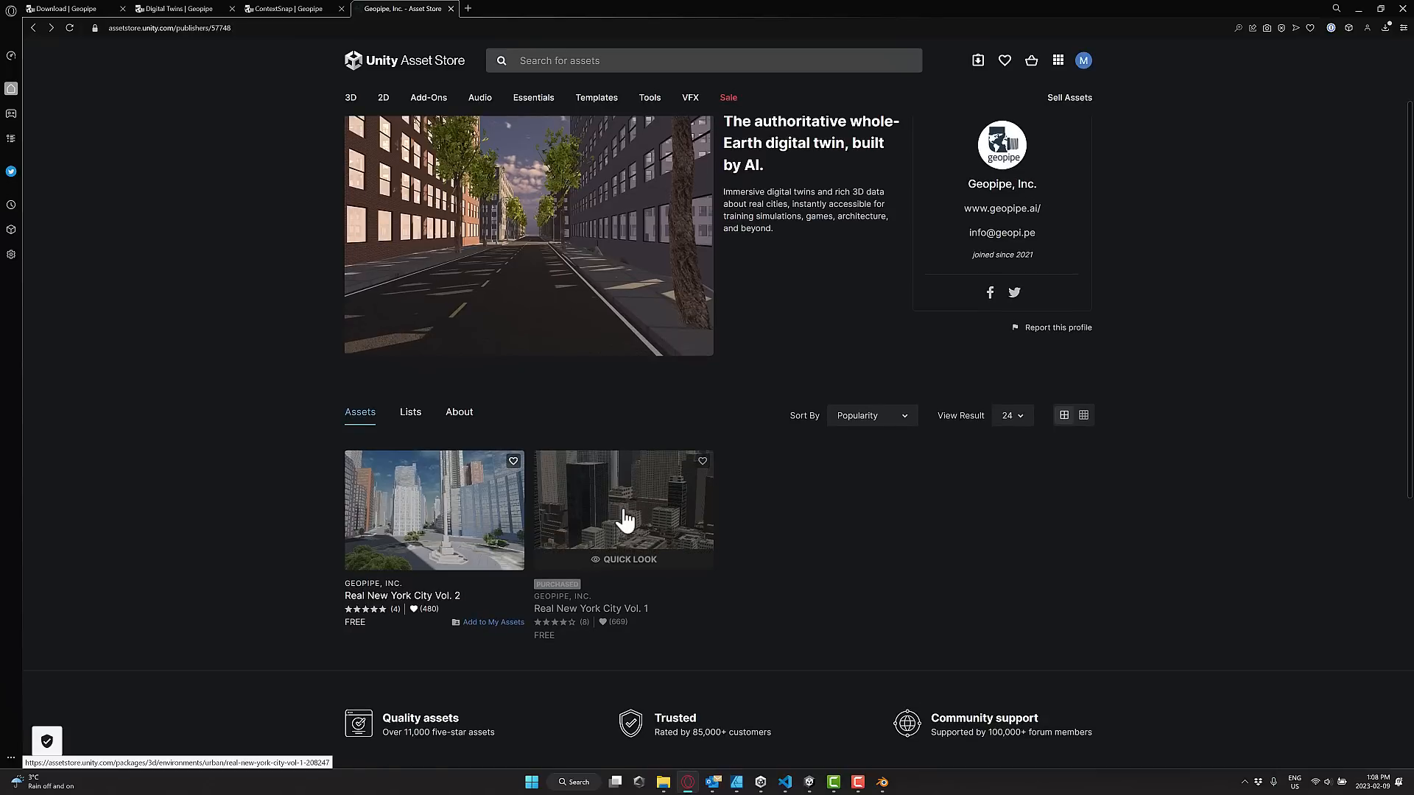
- Return to the Geopipe ContextSnap map and look over a wider area of lower Manhattan
{"action": "left_click", "coordinate": [202, 9]}
{"action": "left_click", "coordinate": [276, 12]}
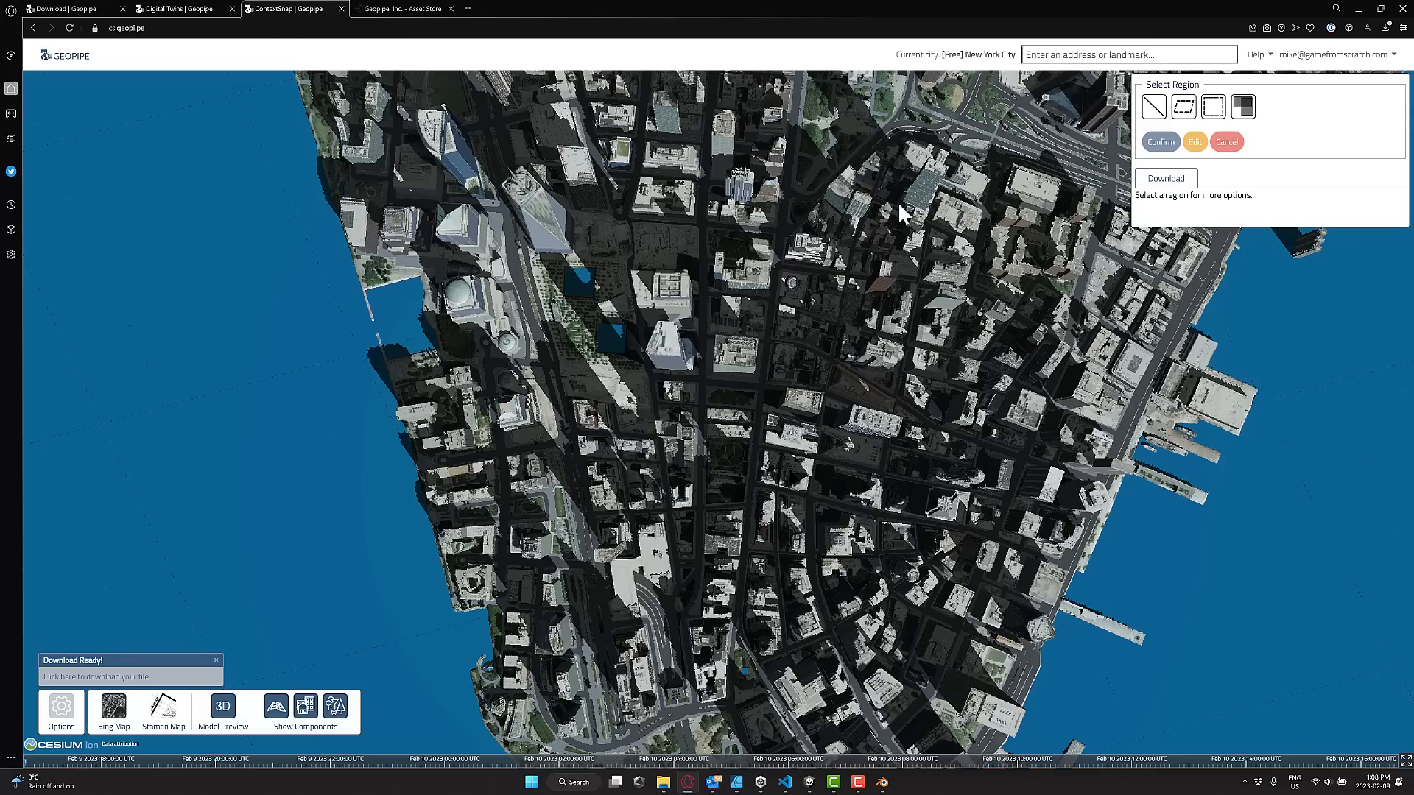
{"action": "scroll", "coordinate": [697, 372], "scroll_direction": "down", "scroll_amount": 3}
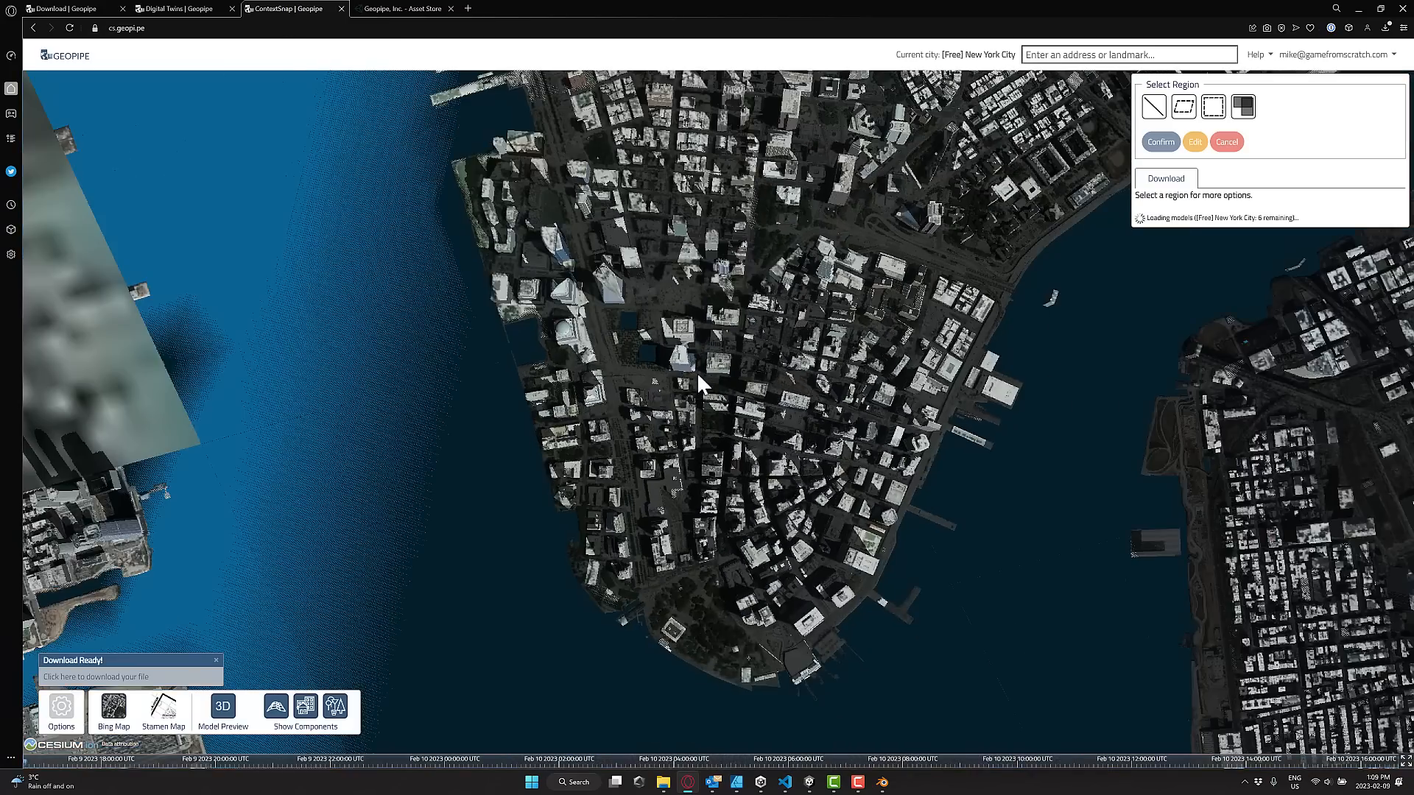
{"action": "scroll", "coordinate": [767, 342], "scroll_direction": "up", "scroll_amount": 1}
- Open the Real New York City Vol. 1 asset page in the Unity Asset Store and review its details
{"action": "left_click", "coordinate": [383, 8]}
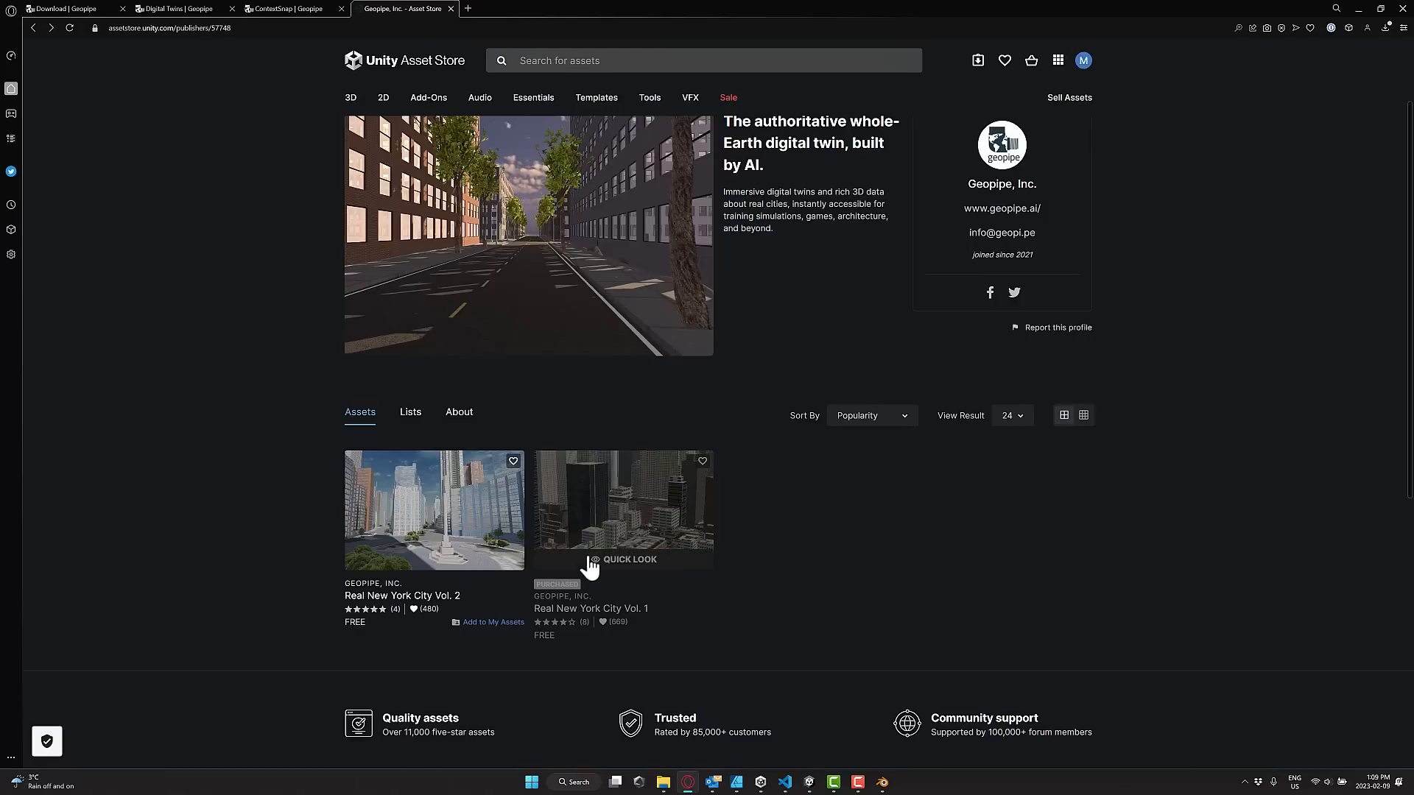
{"action": "scroll", "coordinate": [631, 538], "scroll_direction": "down", "scroll_amount": 1}
{"action": "left_click", "coordinate": [605, 501]}
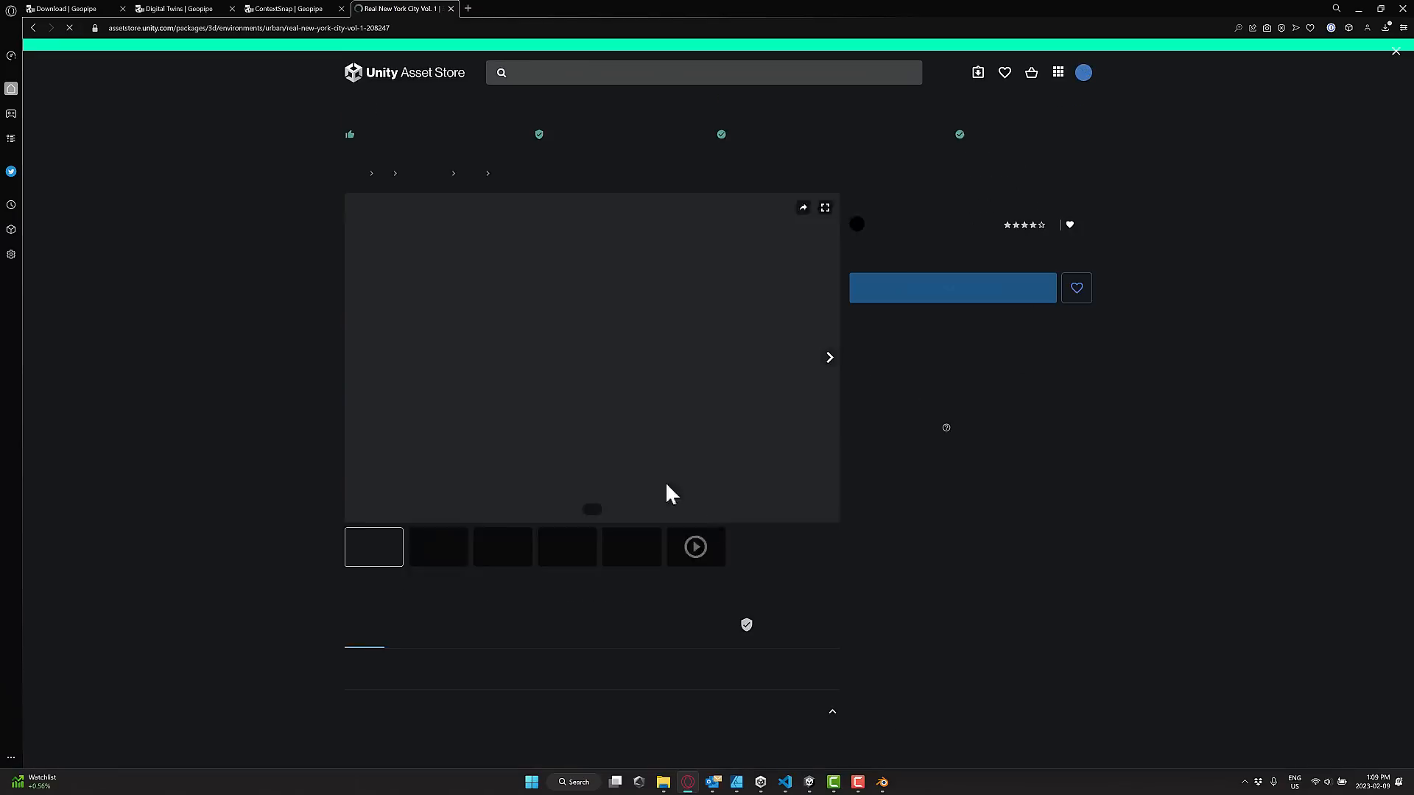
{"action": "scroll", "coordinate": [912, 493], "scroll_direction": "down", "scroll_amount": 2}
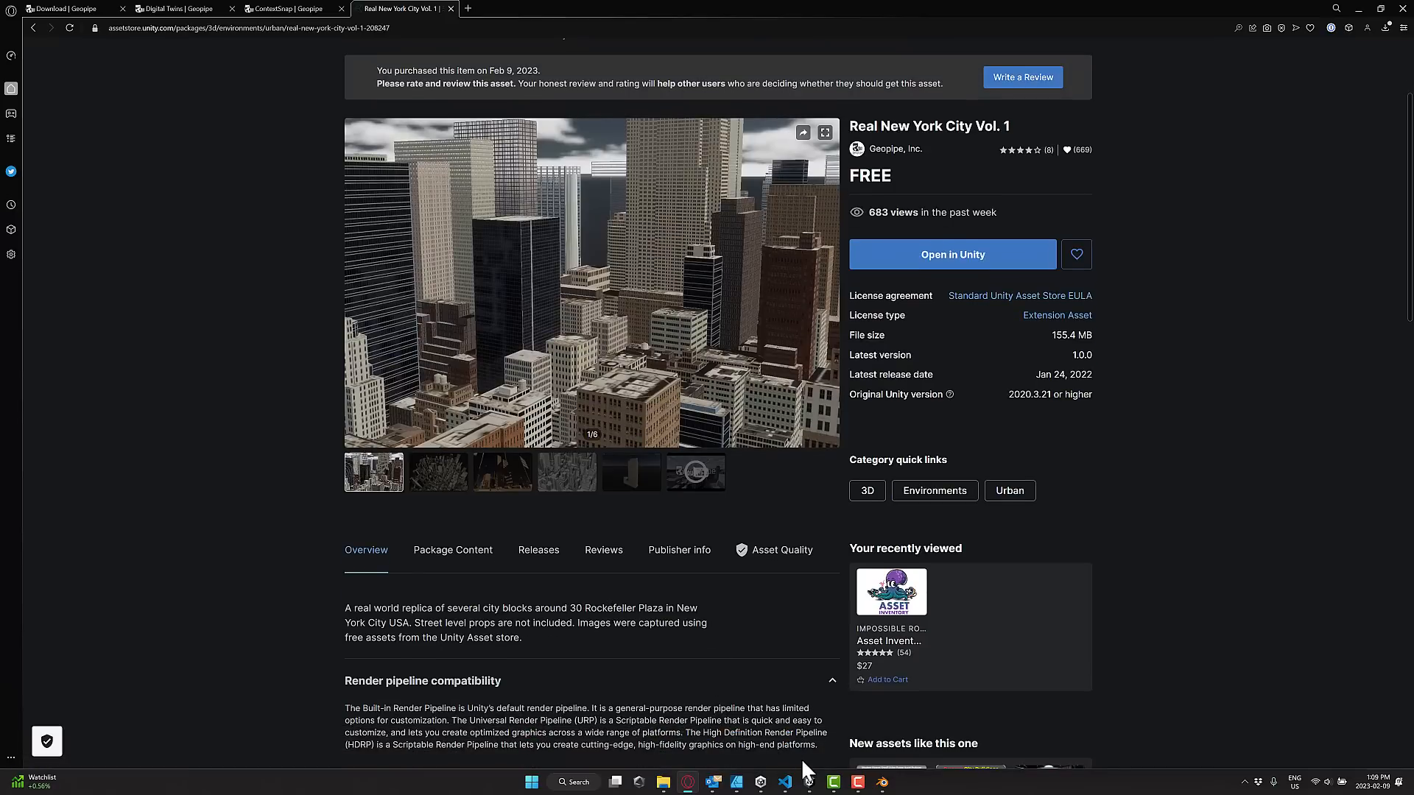
- Switch to Unity and fly through the NYBlock01 city in the Pack01Demo01 scene, from street level out to a skyline overview
{"action": "left_click", "coordinate": [808, 781]}
{"action": "right_click_drag", "start_coordinate": [709, 480], "coordinate": [669, 451]}
{"action": "key", "text": "w"}
{"action": "scroll", "coordinate": [708, 480], "scroll_direction": "up", "scroll_amount": 3}
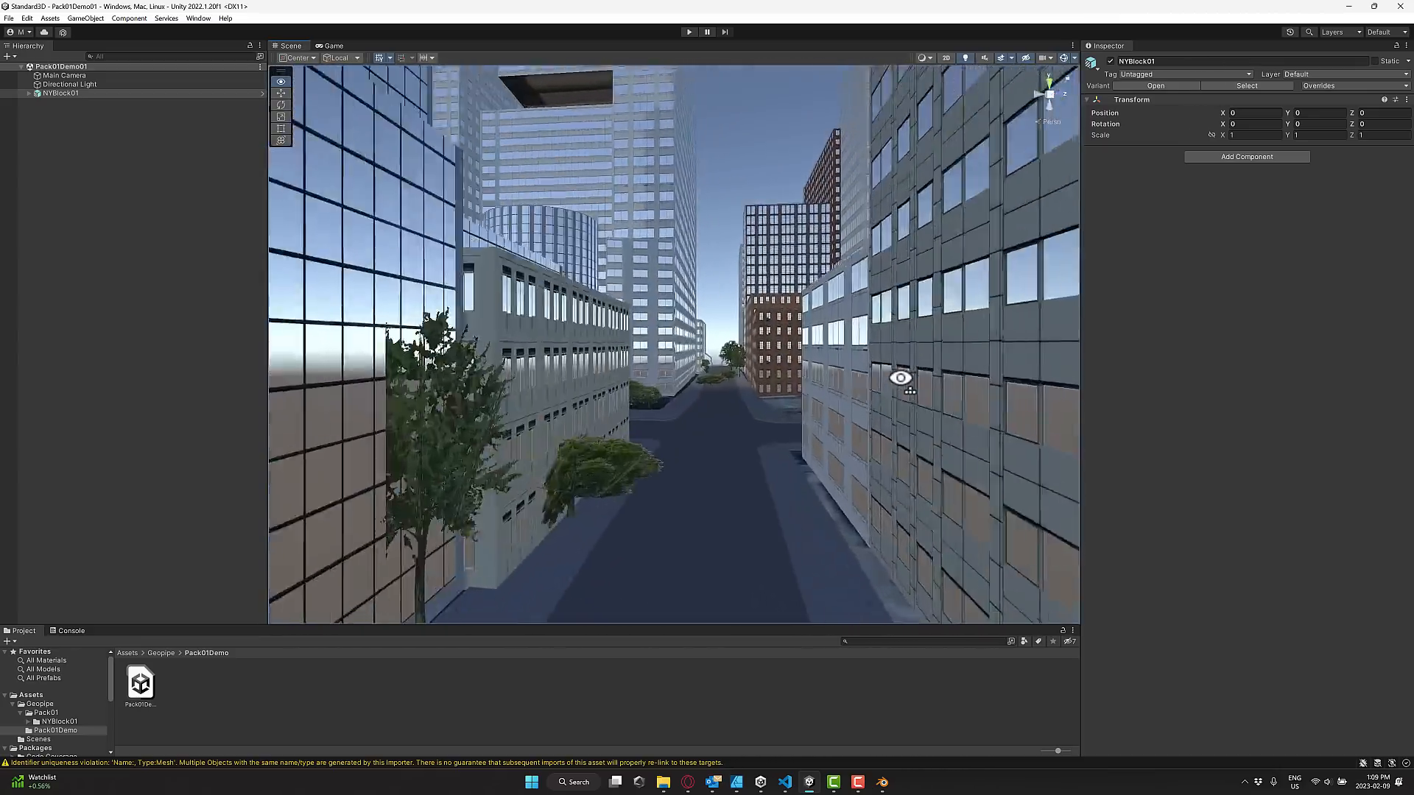
{"action": "right_click_drag", "start_coordinate": [900, 375], "coordinate": [309, 428]}
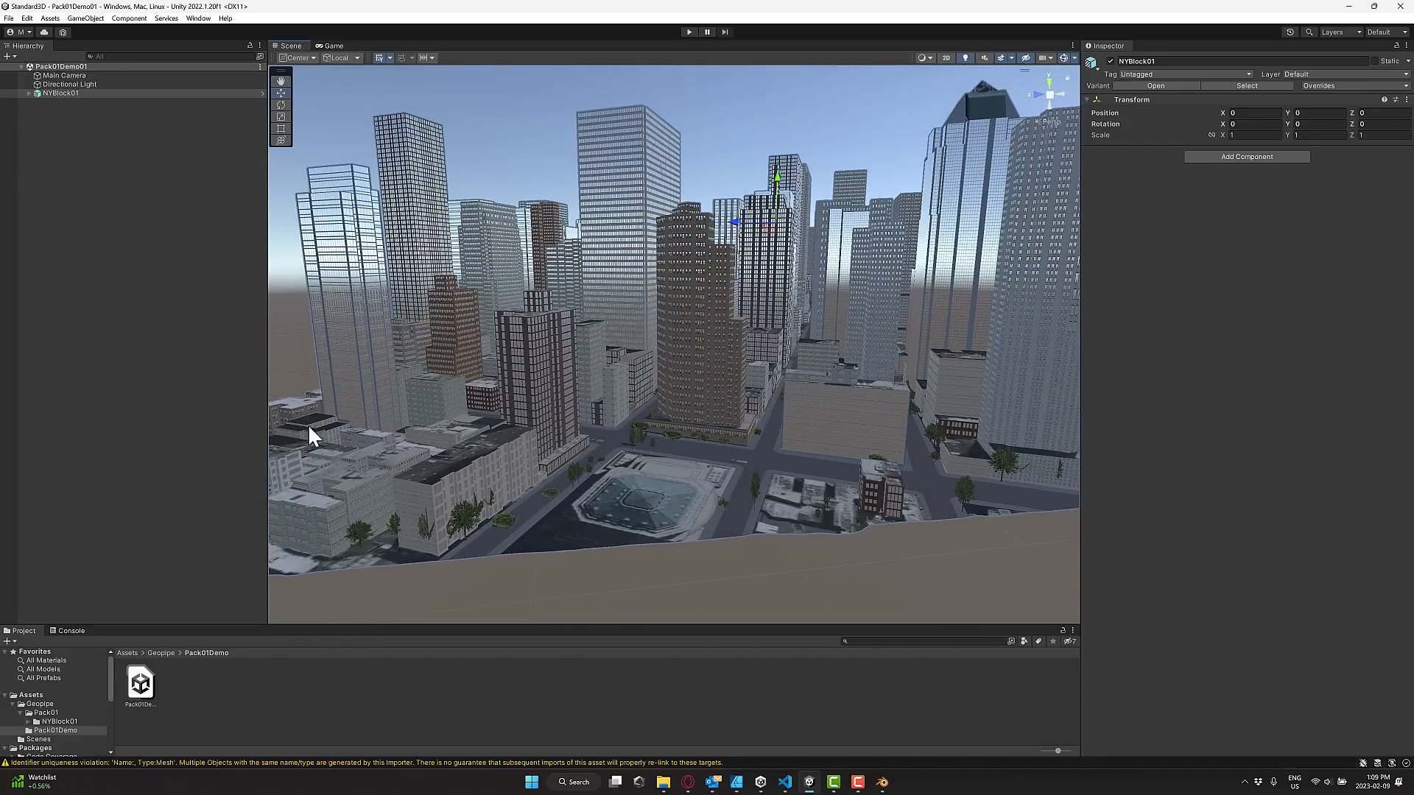
- Switch back to the browser, survey the wider New York area on the ContextSnap map and view Geopipe's Download page
{"action": "key", "text": "alt+Tab"}
{"action": "left_click", "coordinate": [158, 9]}
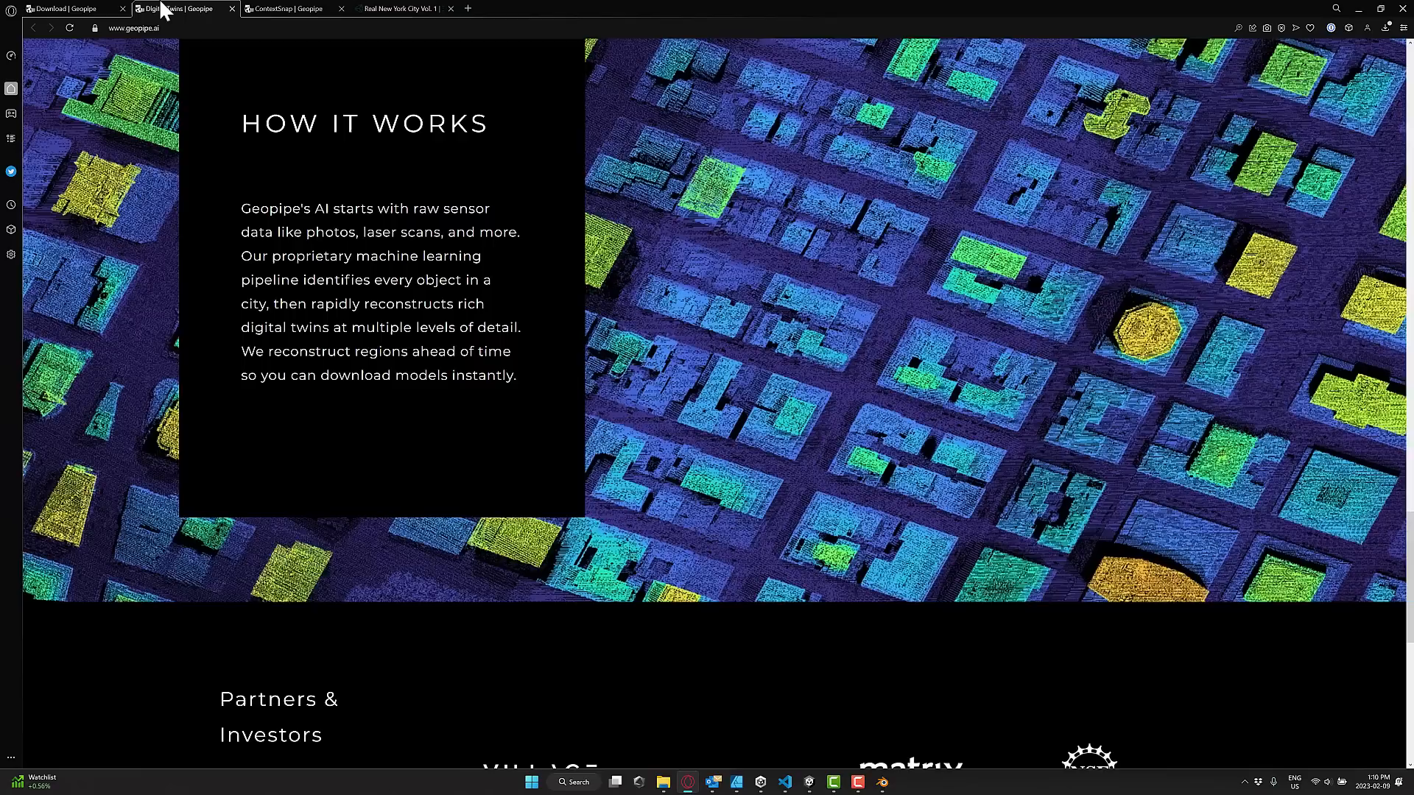
{"action": "left_click", "coordinate": [291, 10]}
{"action": "scroll", "coordinate": [726, 399], "scroll_direction": "down", "scroll_amount": 5}
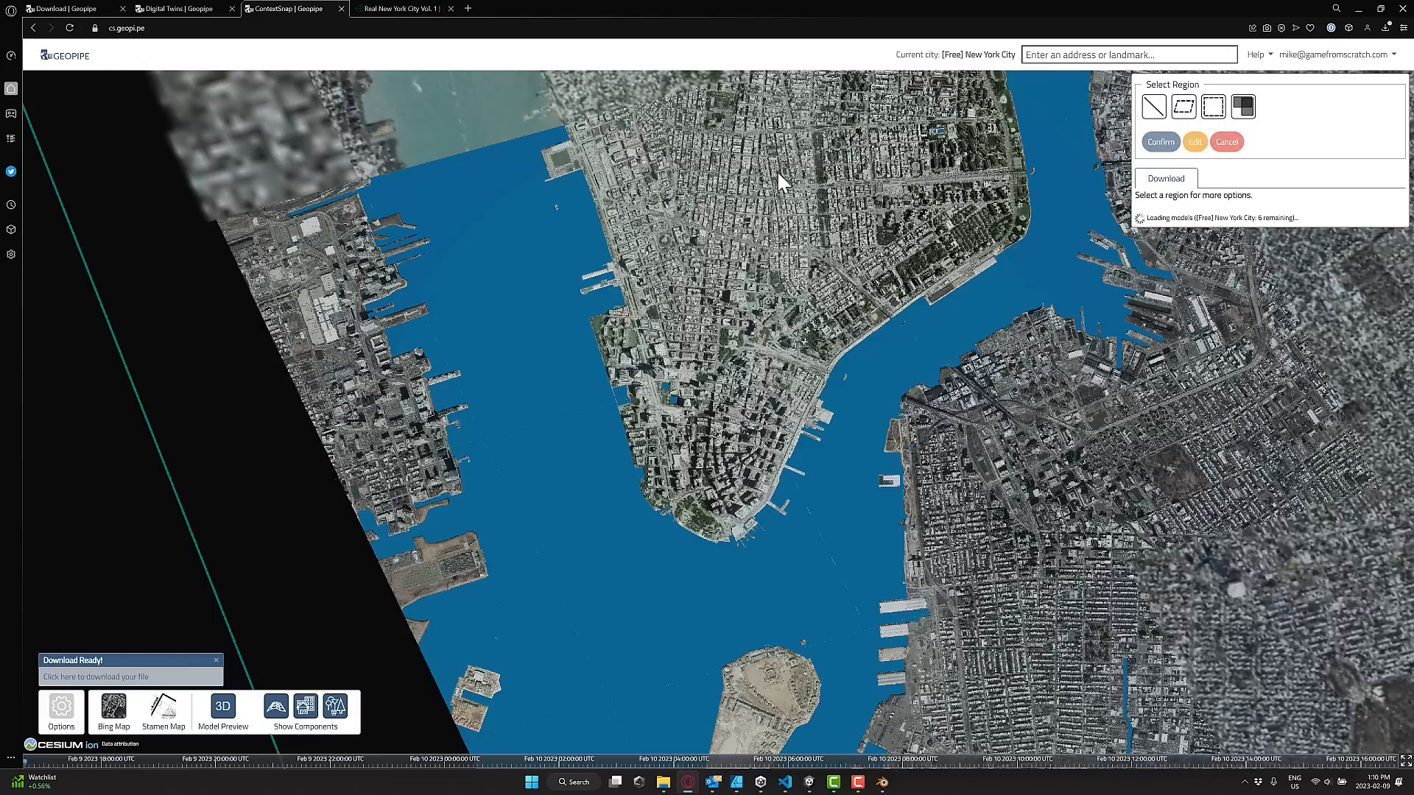
{"action": "middle_click_drag", "start_coordinate": [798, 303], "coordinate": [816, 303]}
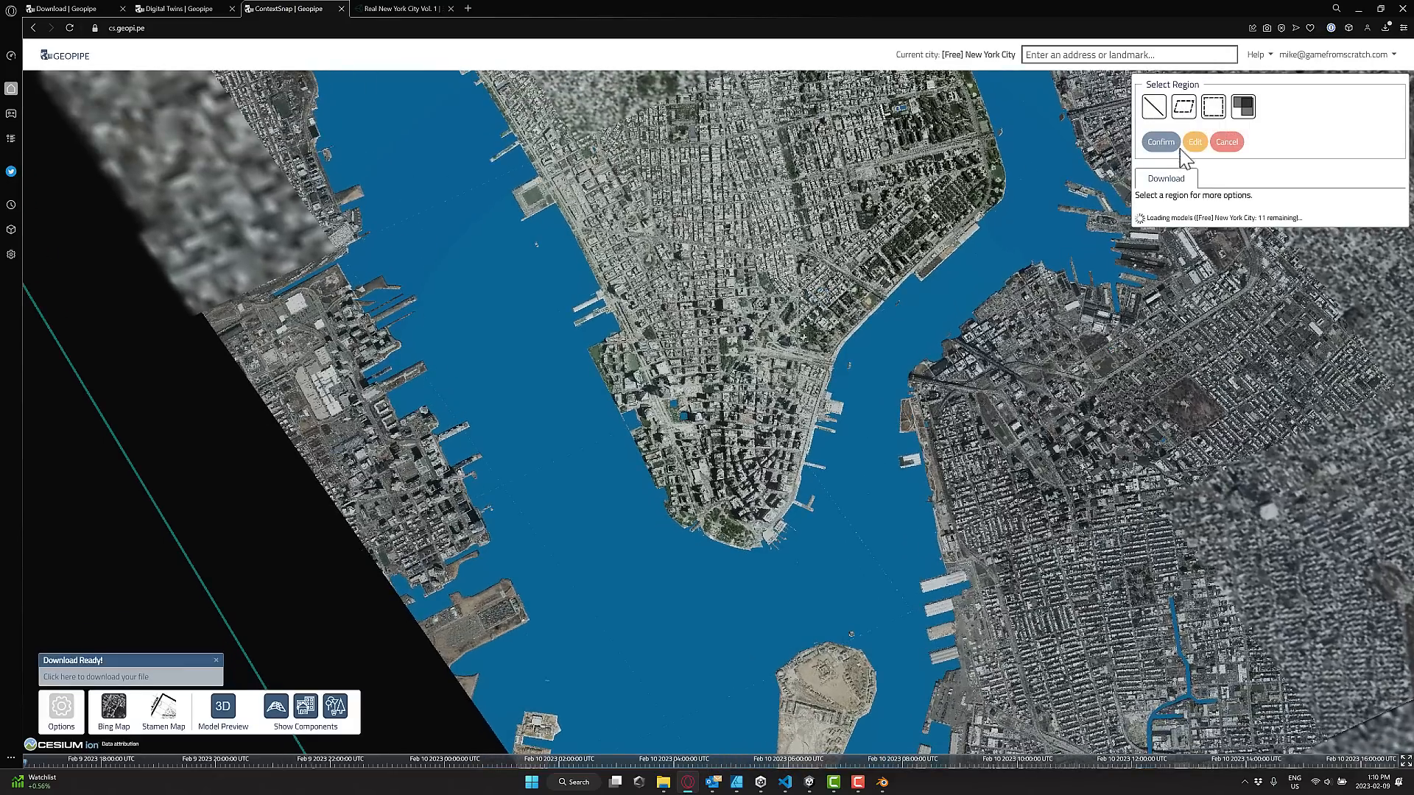
{"action": "scroll", "coordinate": [815, 369], "scroll_direction": "down", "scroll_amount": 5}
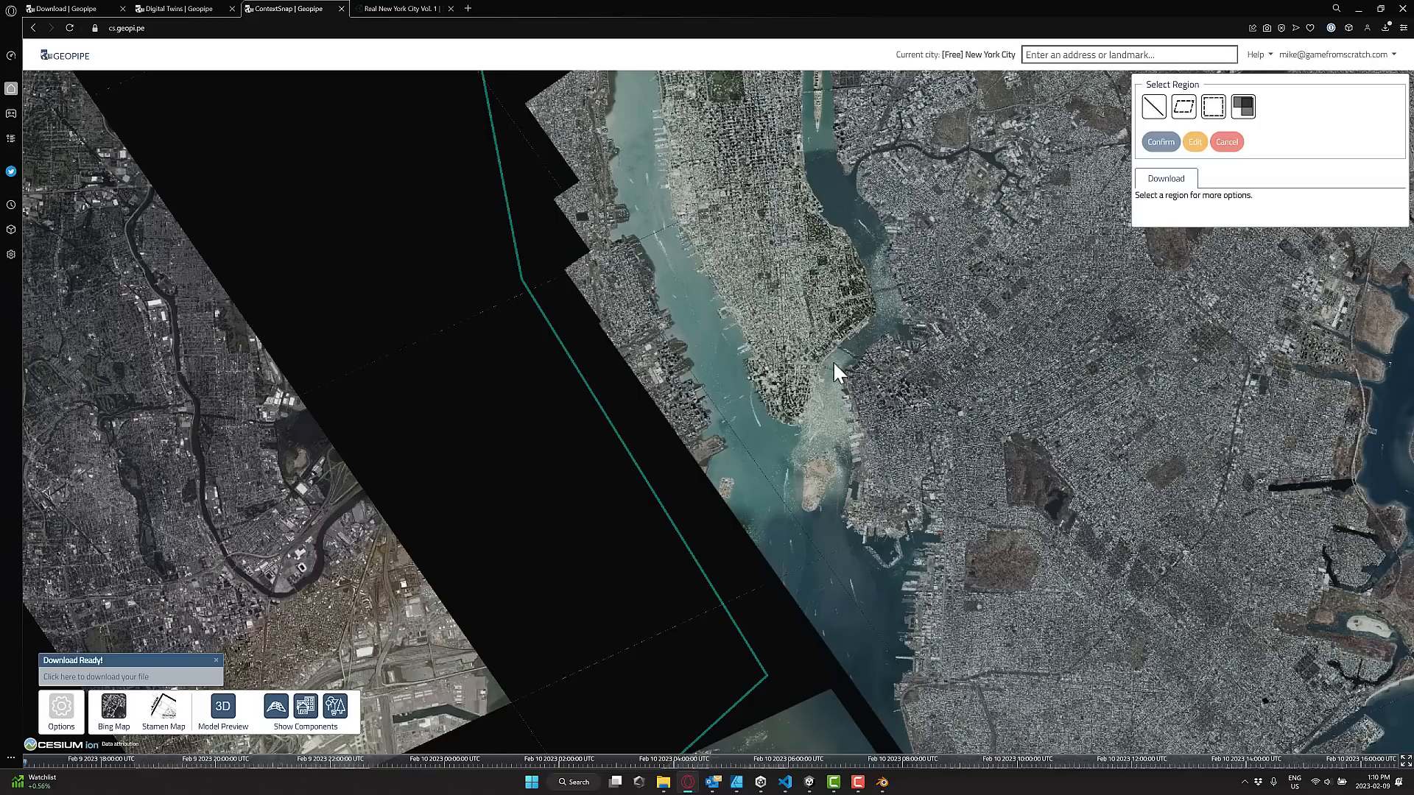
{"action": "left_click", "coordinate": [42, 11]}
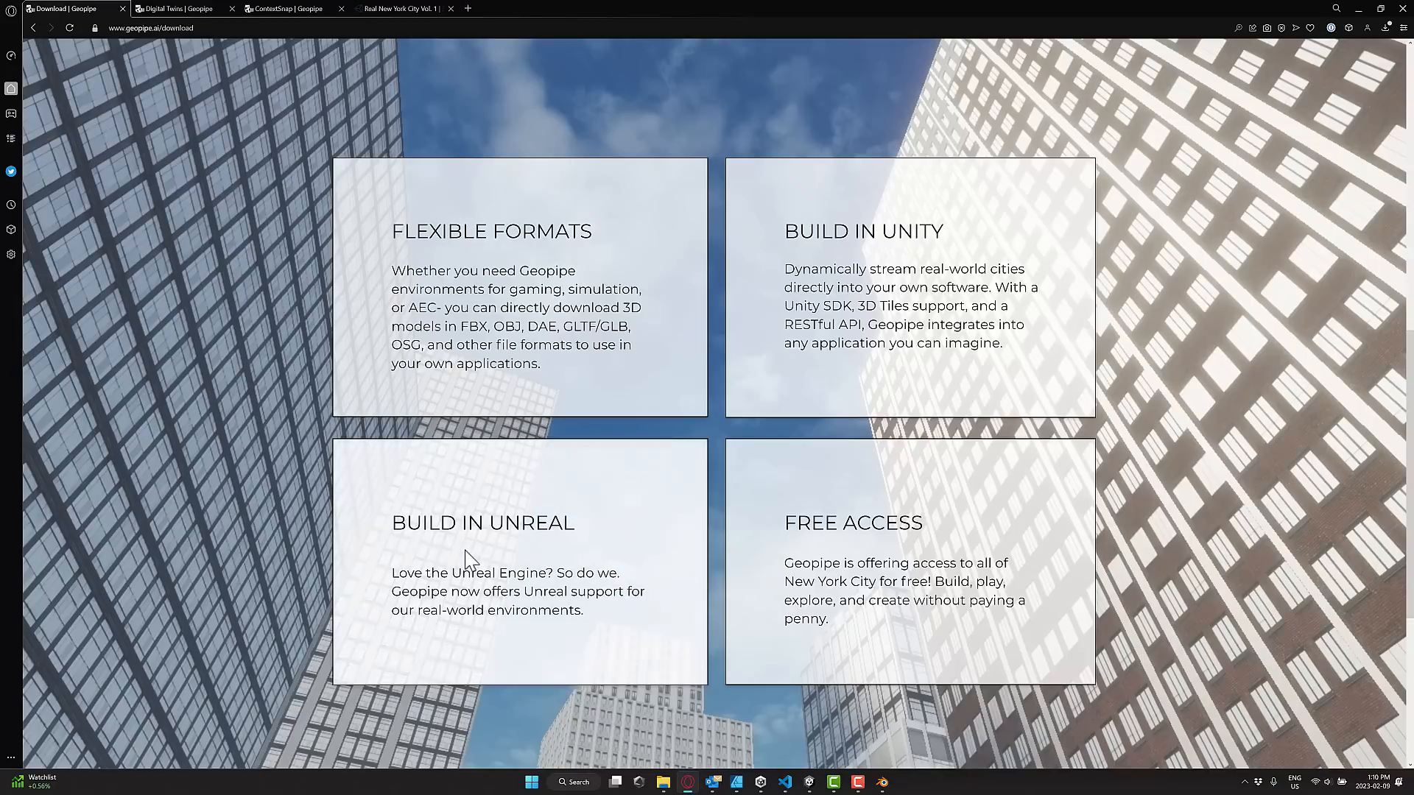